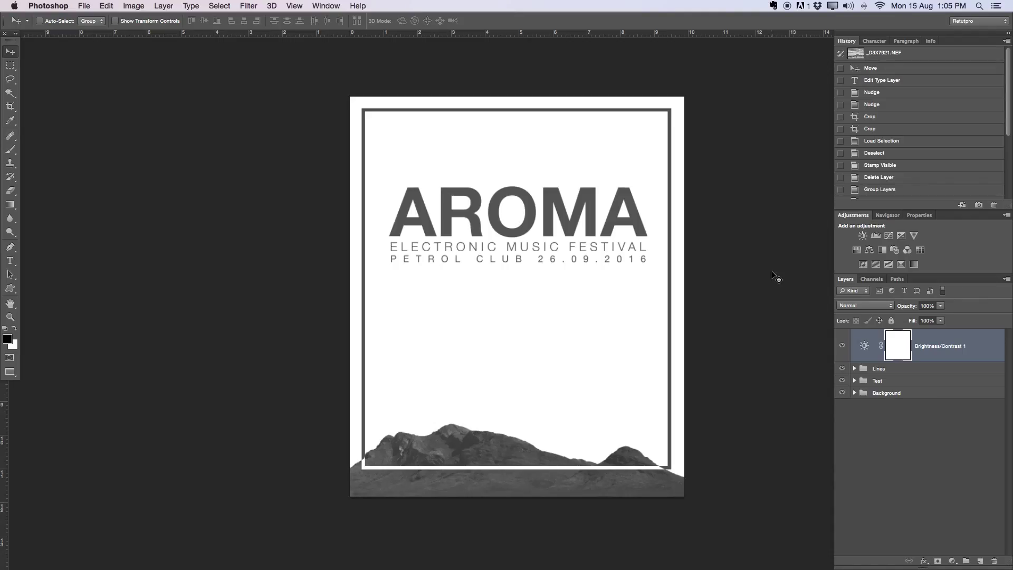
Step: Toggle the Brightness/Contrast 1, Lines, Test and Background mountain layers off and on to compare the flyer
{"action": "left_click", "coordinate": [842, 346]}
{"action": "left_click", "coordinate": [842, 368]}
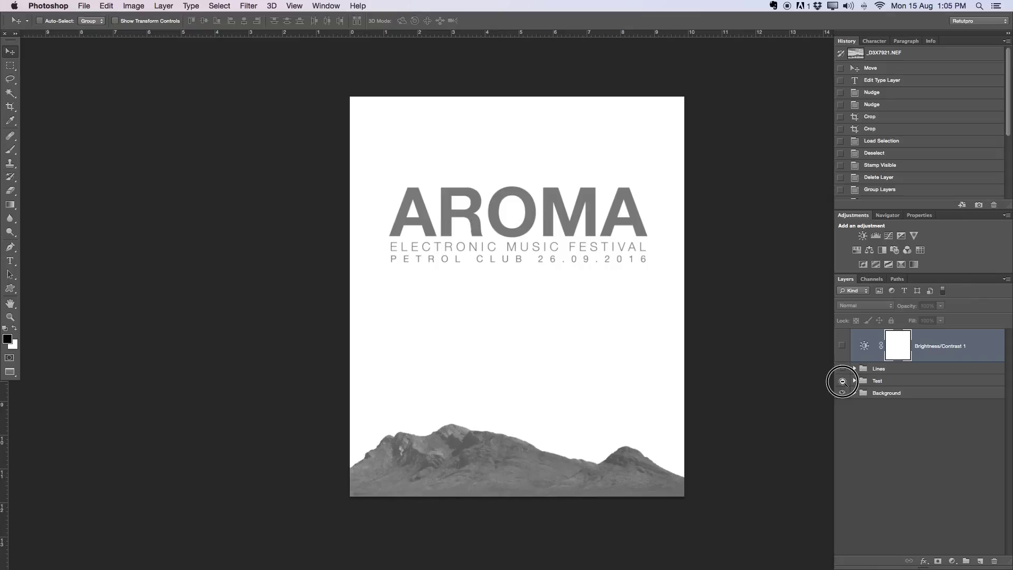
{"action": "left_click", "coordinate": [842, 381]}
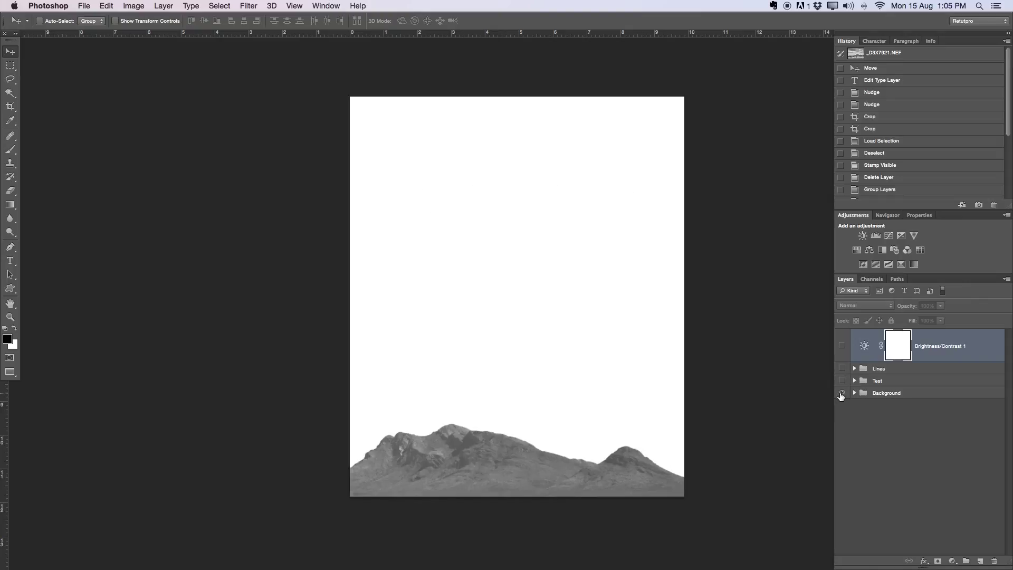
{"action": "left_click", "coordinate": [842, 393]}
{"action": "left_click", "coordinate": [842, 393]}
{"action": "left_click", "coordinate": [842, 393]}
{"action": "left_click", "coordinate": [842, 393]}
{"action": "left_click", "coordinate": [841, 381]}
{"action": "left_click", "coordinate": [842, 380]}
{"action": "left_click", "coordinate": [842, 380]}
{"action": "left_click", "coordinate": [842, 369]}
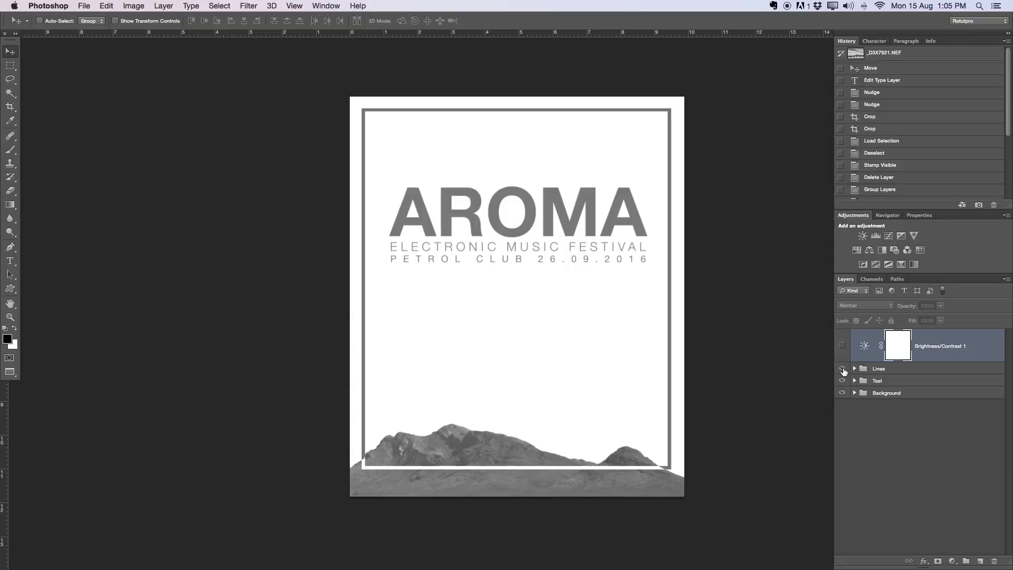
{"action": "left_click", "coordinate": [842, 346]}
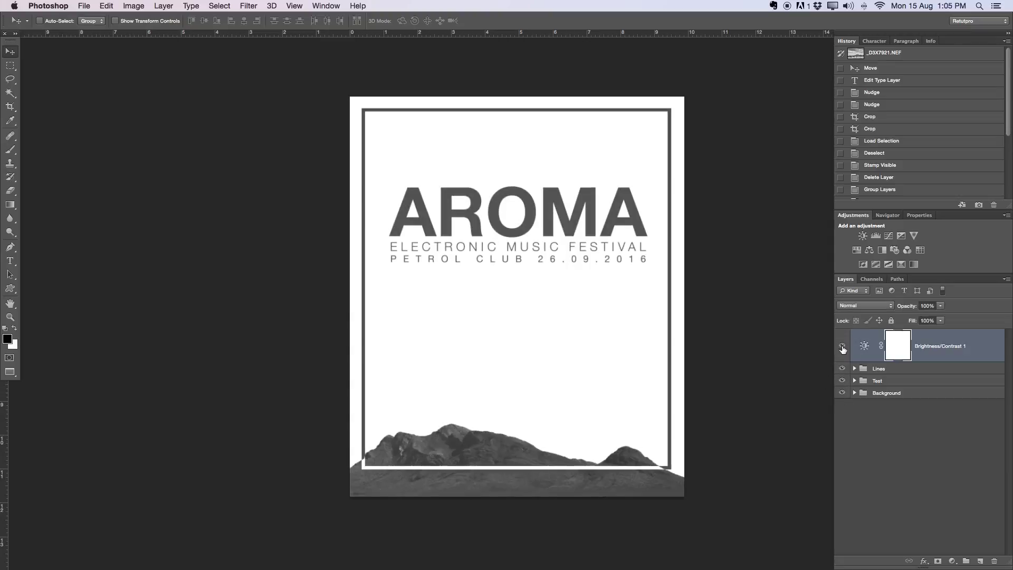
{"action": "left_click", "coordinate": [842, 345]}
{"action": "left_click", "coordinate": [842, 345]}
{"action": "left_click", "coordinate": [843, 346]}
{"action": "left_click", "coordinate": [842, 346]}
{"action": "left_click", "coordinate": [843, 346]}
{"action": "left_click", "coordinate": [843, 347]}
Step: Create an International Paper A4 document, 210 × 297 mm at 300 ppi
{"action": "left_click", "coordinate": [88, 4]}
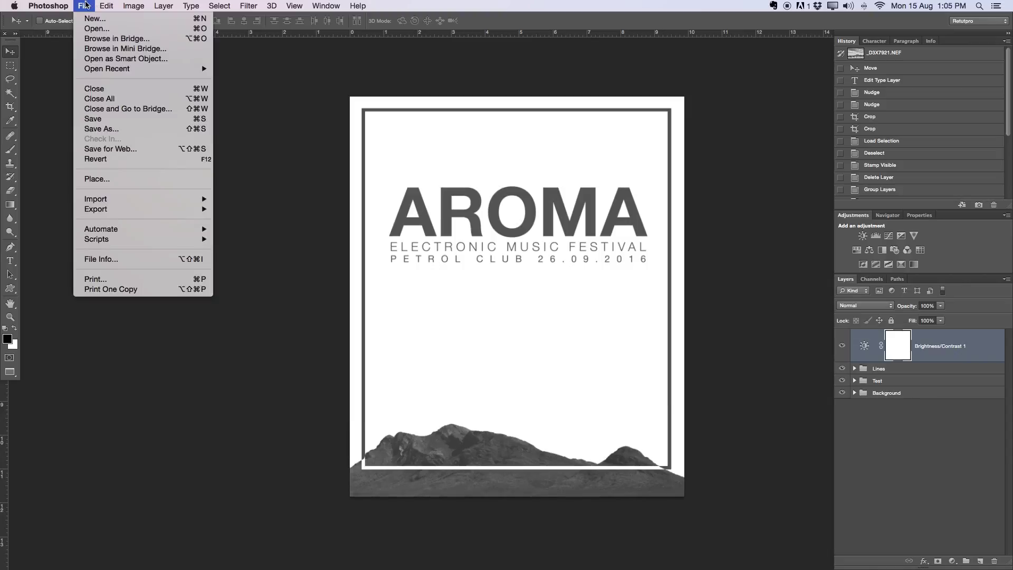
{"action": "left_click", "coordinate": [106, 18]}
{"action": "left_click_drag", "start_coordinate": [439, 178], "coordinate": [407, 171]}
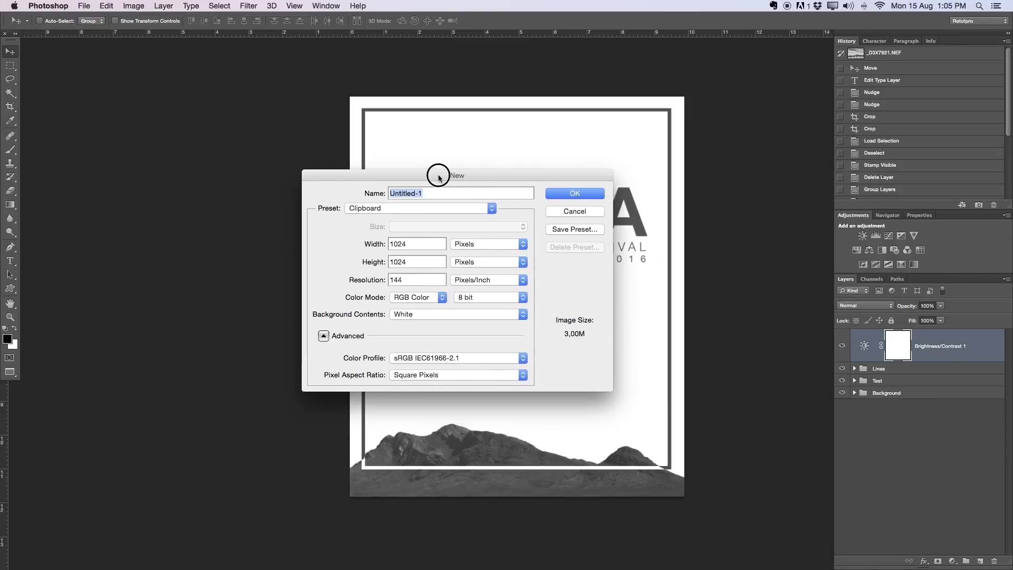
{"action": "left_click_drag", "start_coordinate": [469, 184], "coordinate": [204, 312]}
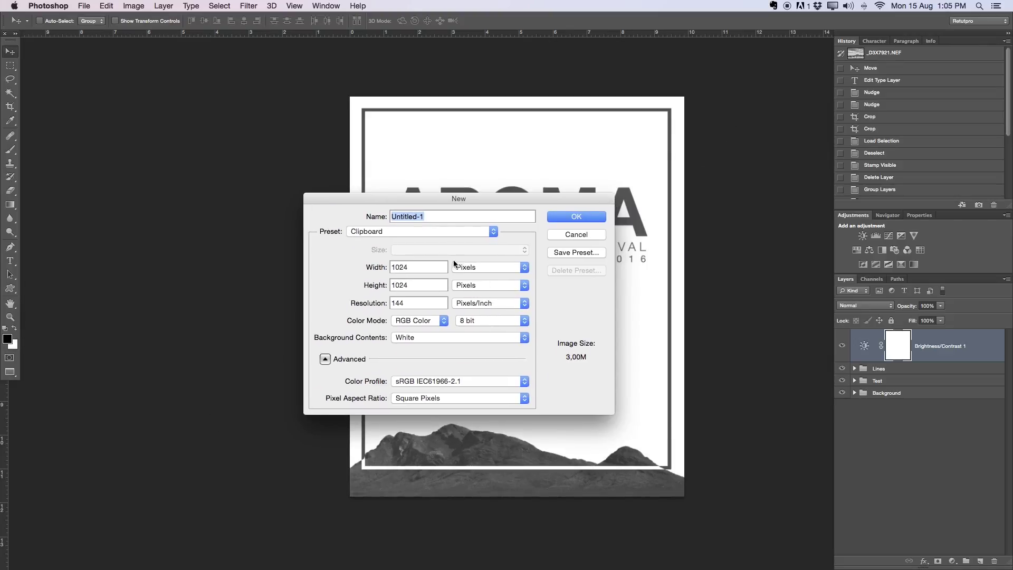
{"action": "left_click", "coordinate": [456, 233]}
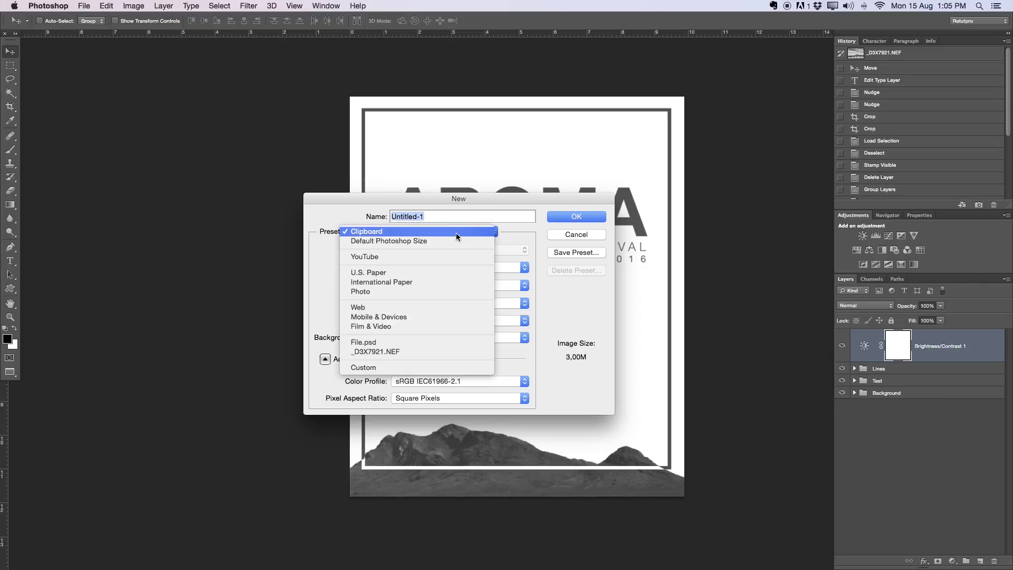
{"action": "left_click", "coordinate": [435, 281]}
{"action": "left_click", "coordinate": [411, 252]}
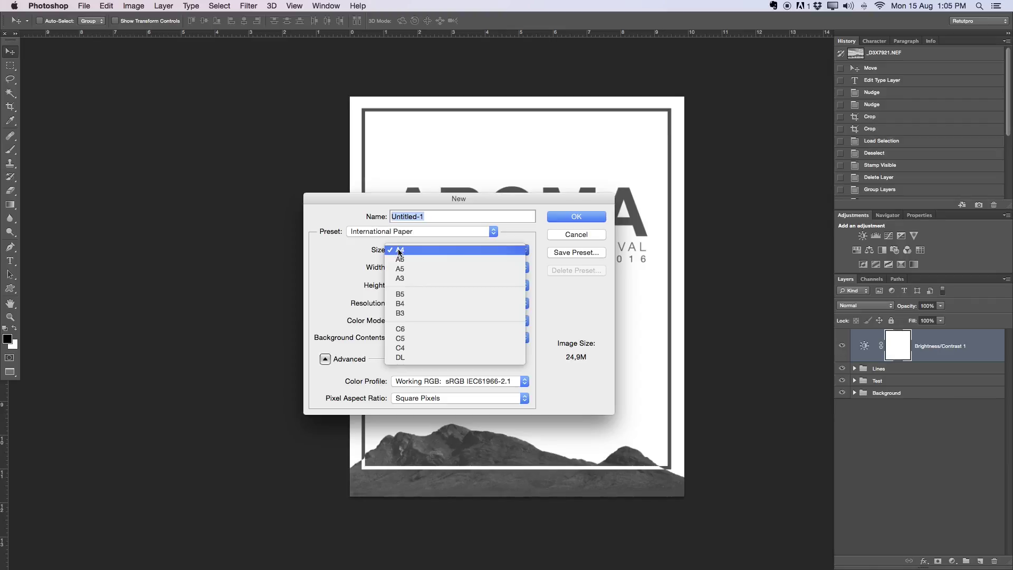
{"action": "left_click", "coordinate": [376, 251]}
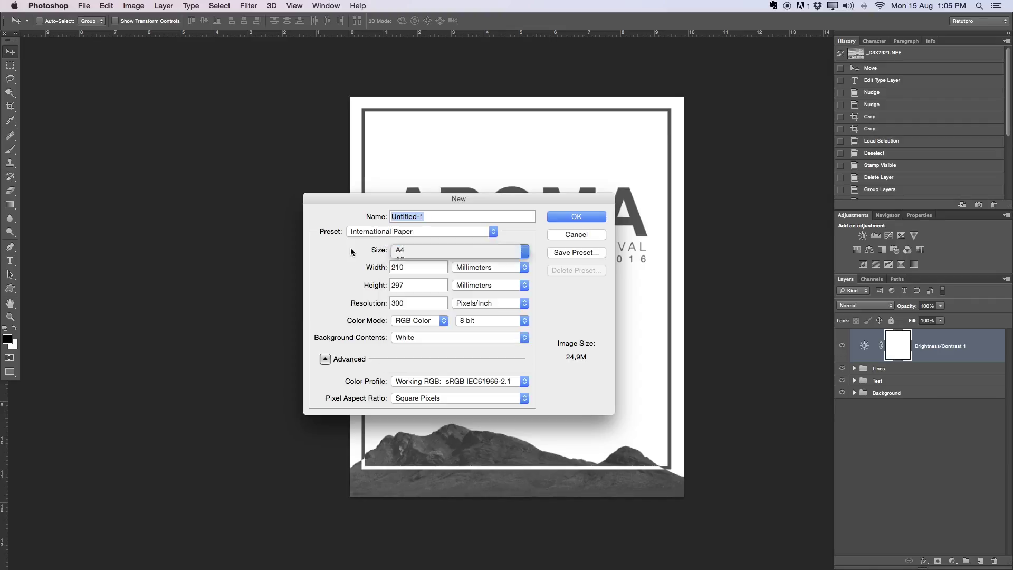
{"action": "left_click", "coordinate": [404, 266]}
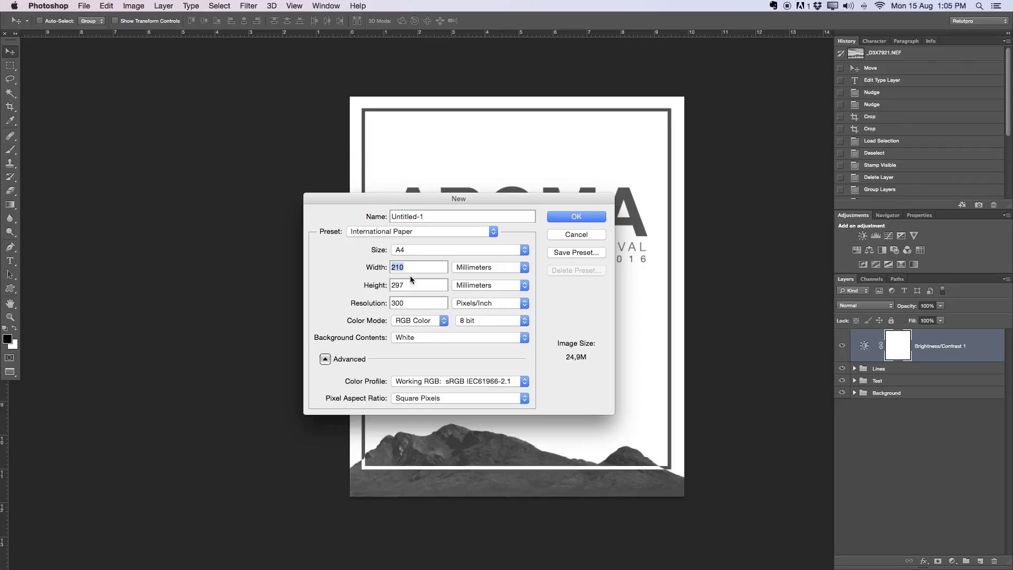
{"action": "double_click", "coordinate": [393, 284]}
{"action": "left_click", "coordinate": [565, 219]}
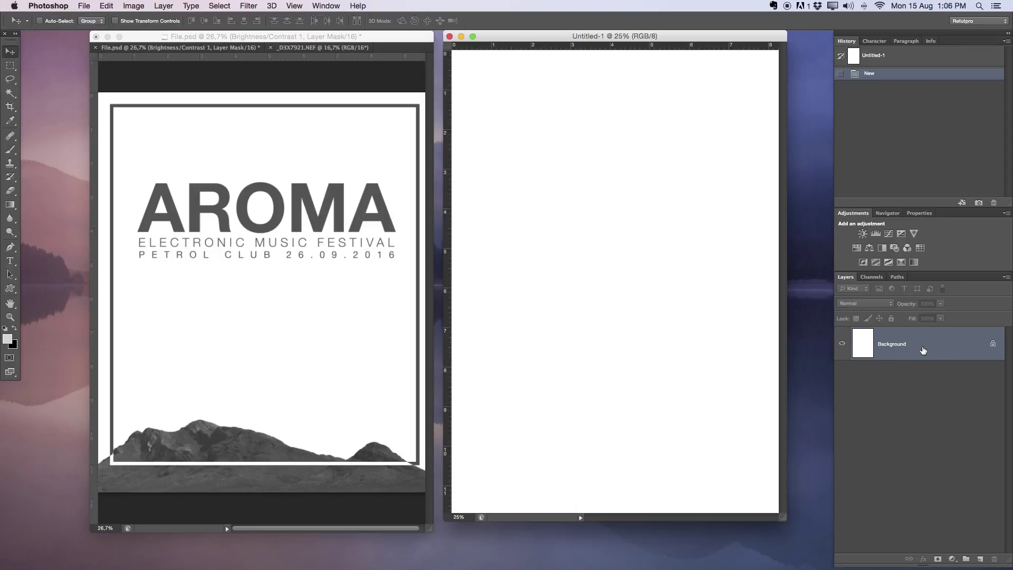
Step: Convert Untitled-1's locked Background into a normal layer named 'White Backgound'
{"action": "double_click", "coordinate": [923, 350]}
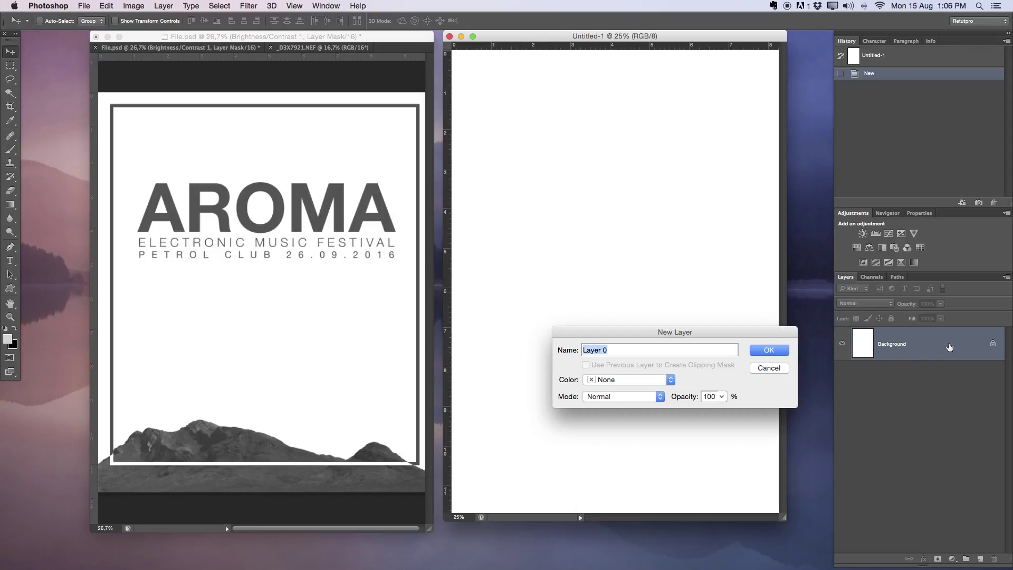
{"action": "type", "text": "White Backgound"}
{"action": "key", "text": "Return"}
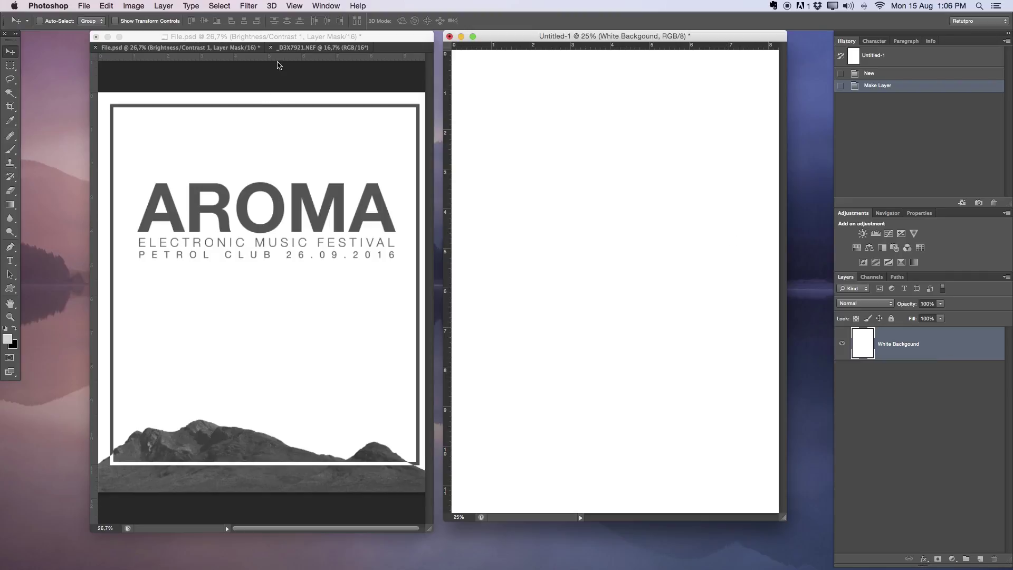
{"action": "left_click", "coordinate": [289, 48]}
Step: Zoom out on the landscape photo and drag it into the A4 document with the Move tool
{"action": "key", "text": "z"}
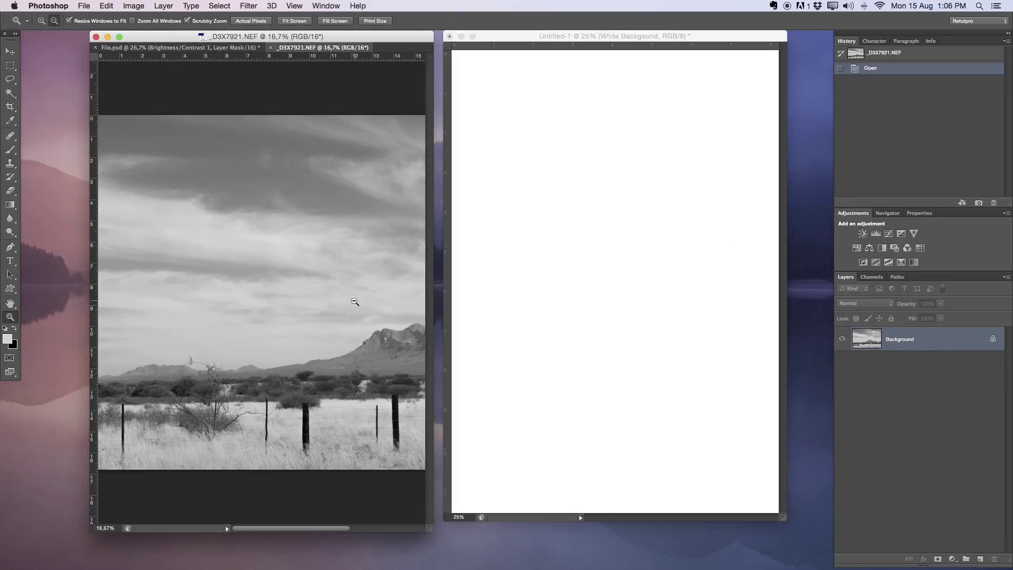
{"action": "left_click_drag", "start_coordinate": [354, 301], "coordinate": [339, 221]}
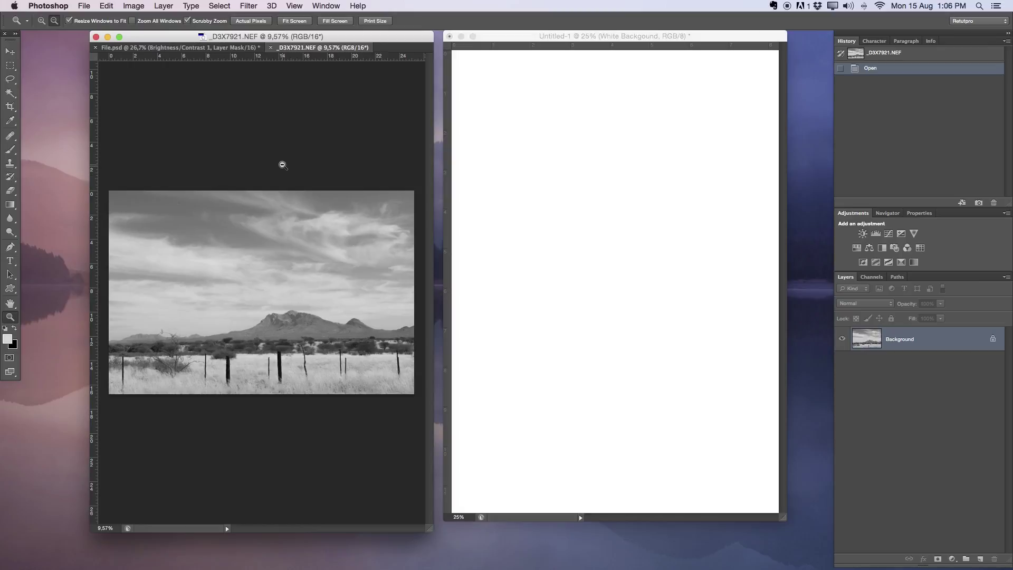
{"action": "key", "text": "v"}
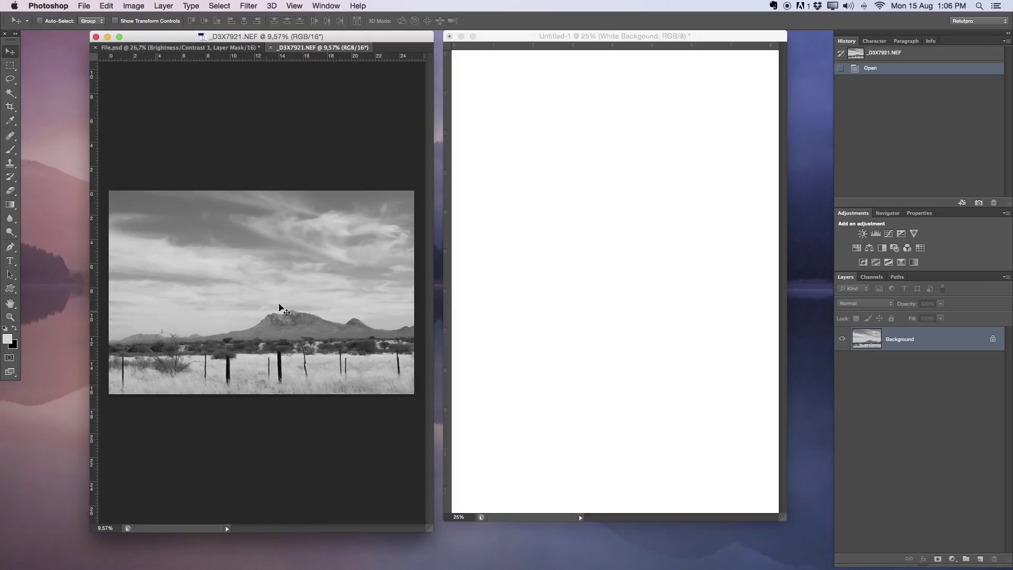
{"action": "left_click_drag", "start_coordinate": [247, 259], "coordinate": [601, 211]}
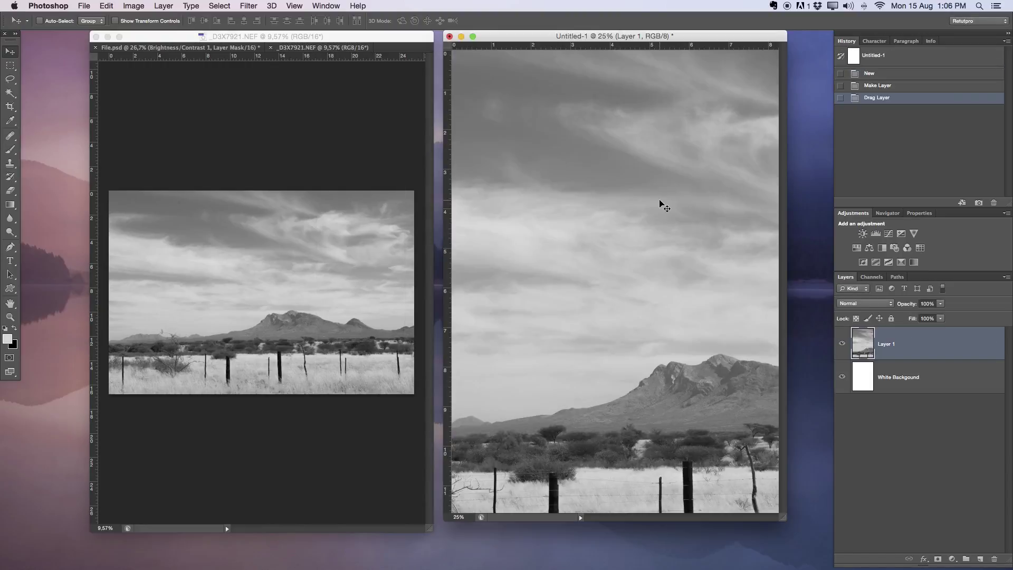
Step: Rename the pasted photo layer 'Background Iamge' and fit the A4 document to the workspace
{"action": "double_click", "coordinate": [892, 348]}
{"action": "type", "text": "Background Iamge"}
{"action": "key", "text": "Return"}
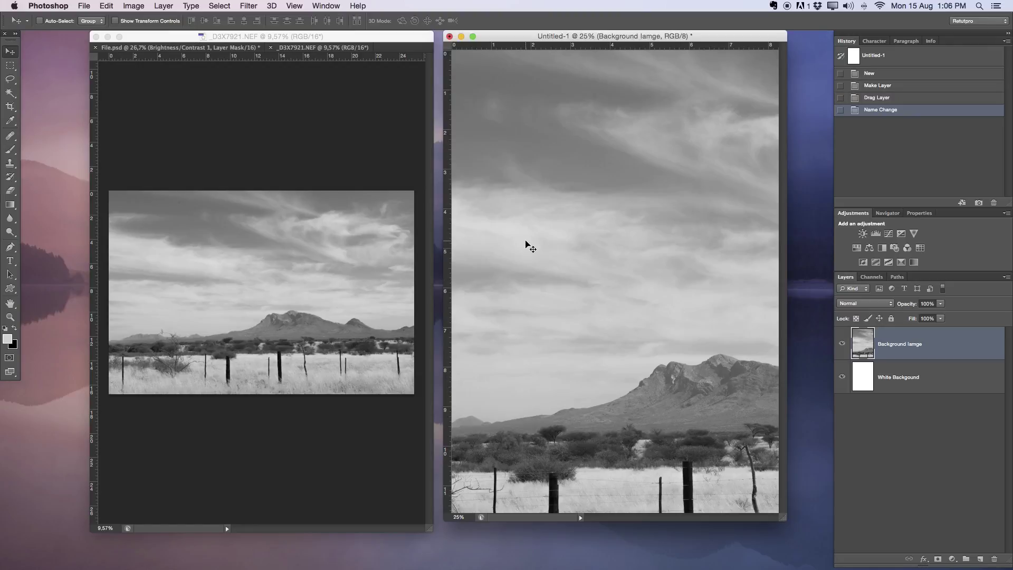
{"action": "key", "text": "f"}
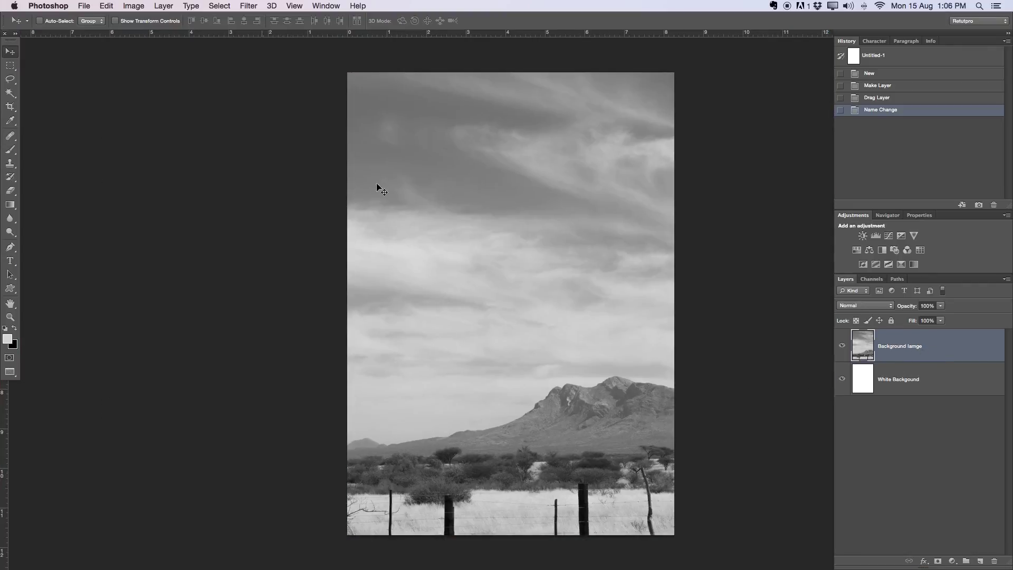
Step: Drag the landscape down to leave a white band across the top of the page
{"action": "left_click", "coordinate": [676, 342]}
{"action": "left_click_drag", "start_coordinate": [677, 342], "coordinate": [519, 427]}
{"action": "key", "text": "z"}
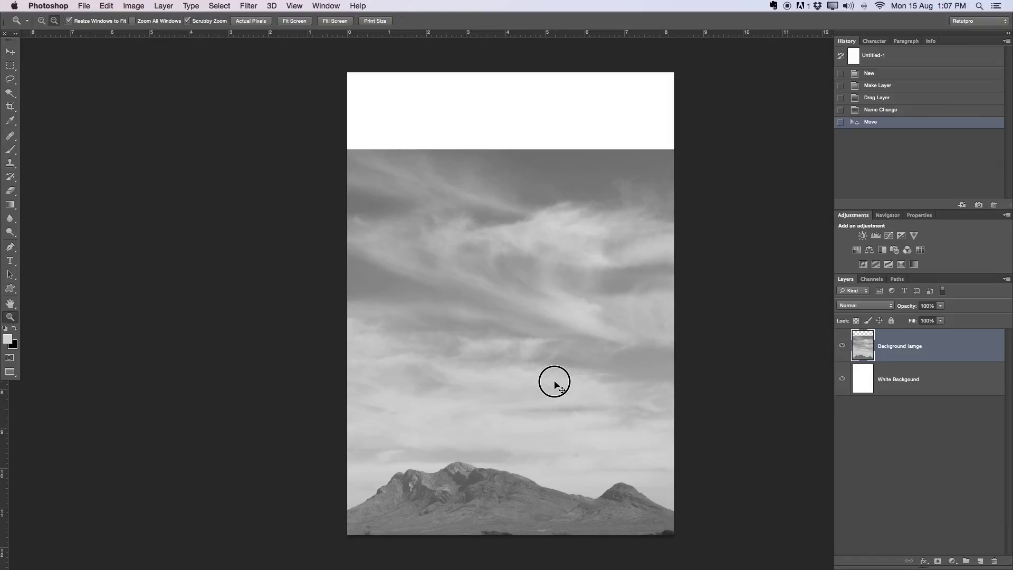
{"action": "left_click_drag", "start_coordinate": [554, 380], "coordinate": [515, 316]}
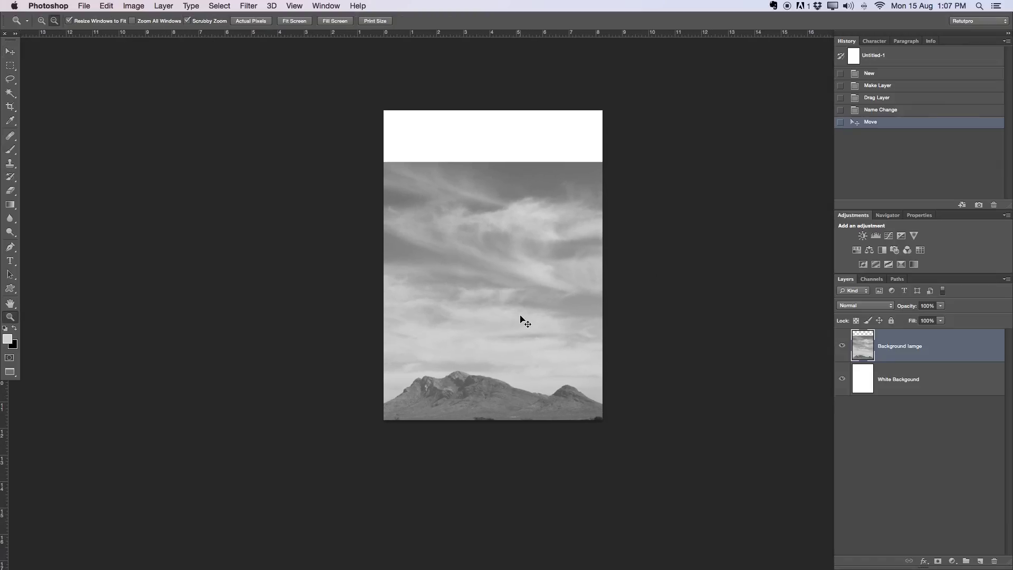
Step: Scale the landscape up with Free Transform, stretching it taller at the bottom, and commit
{"action": "key", "text": "super+t"}
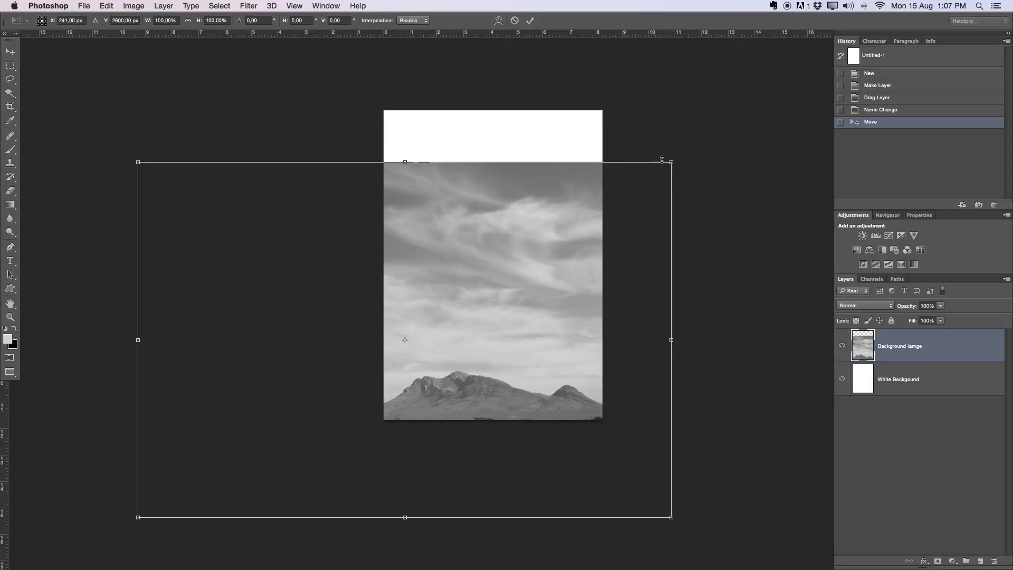
{"action": "left_click_drag", "start_coordinate": [671, 161], "coordinate": [700, 140]}
{"action": "left_click_drag", "start_coordinate": [634, 278], "coordinate": [608, 278]}
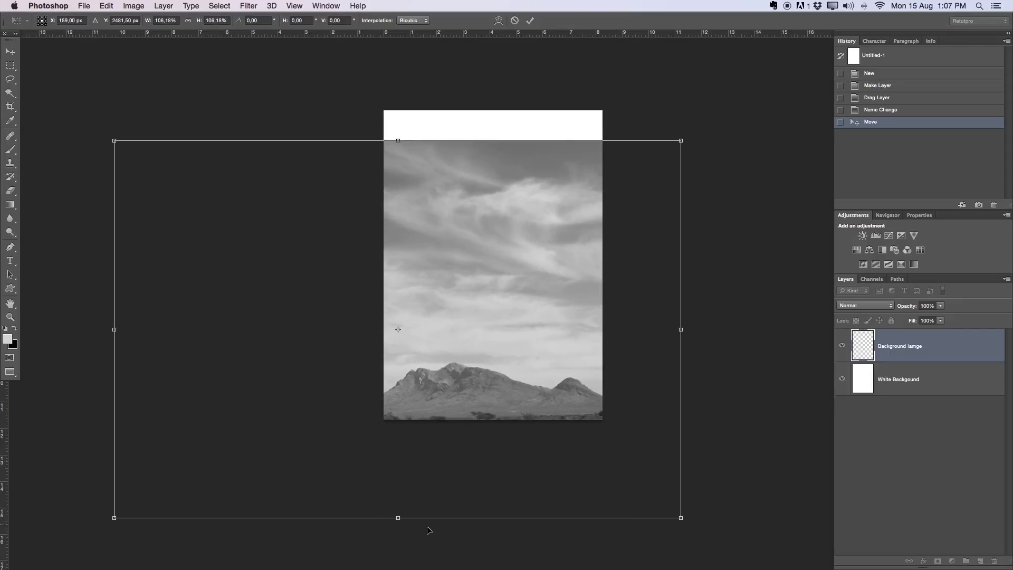
{"action": "left_click_drag", "start_coordinate": [398, 517], "coordinate": [400, 534]}
{"action": "left_click", "coordinate": [530, 21]}
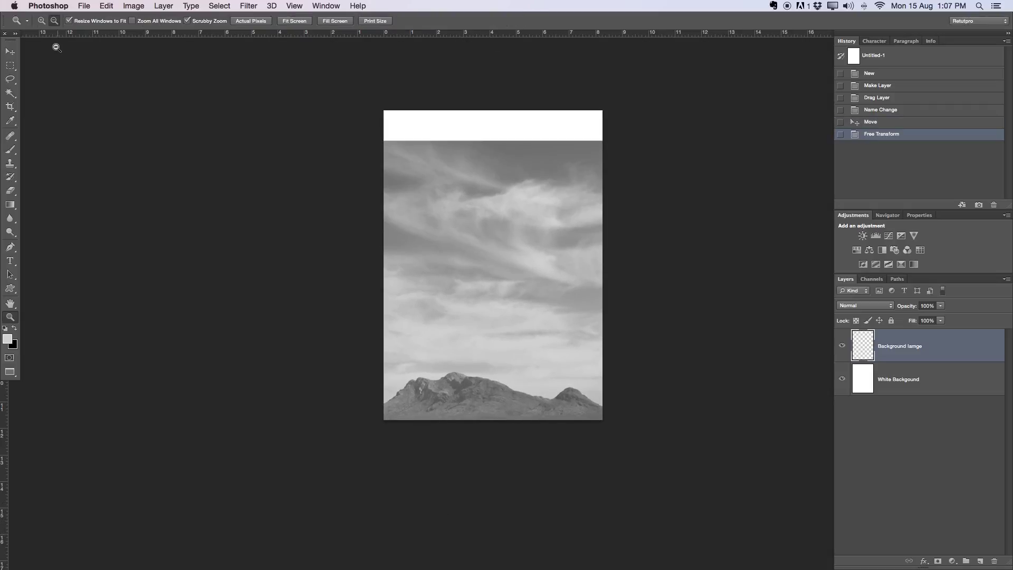
Step: Fine-tune the landscape's vertical position with a small drag and two Down-arrow nudges
{"action": "left_click_drag", "start_coordinate": [577, 289], "coordinate": [575, 282]}
{"action": "key", "text": "Down"}
{"action": "key", "text": "Down"}
{"action": "key", "text": "Down"}
{"action": "key", "text": "Down"}
{"action": "key", "text": "Down"}
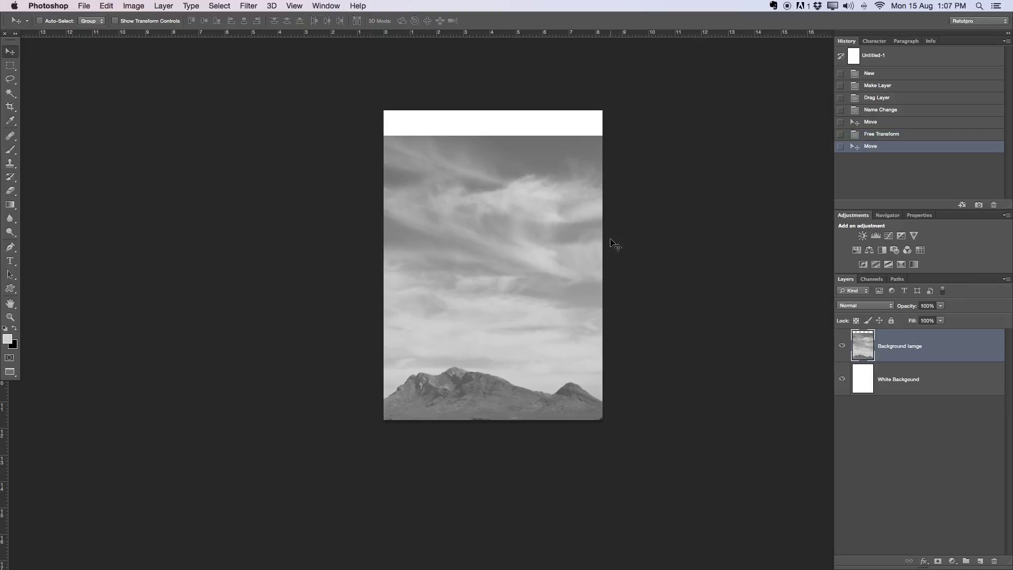
{"action": "key", "text": "Down"}
{"action": "key", "text": "Down"}
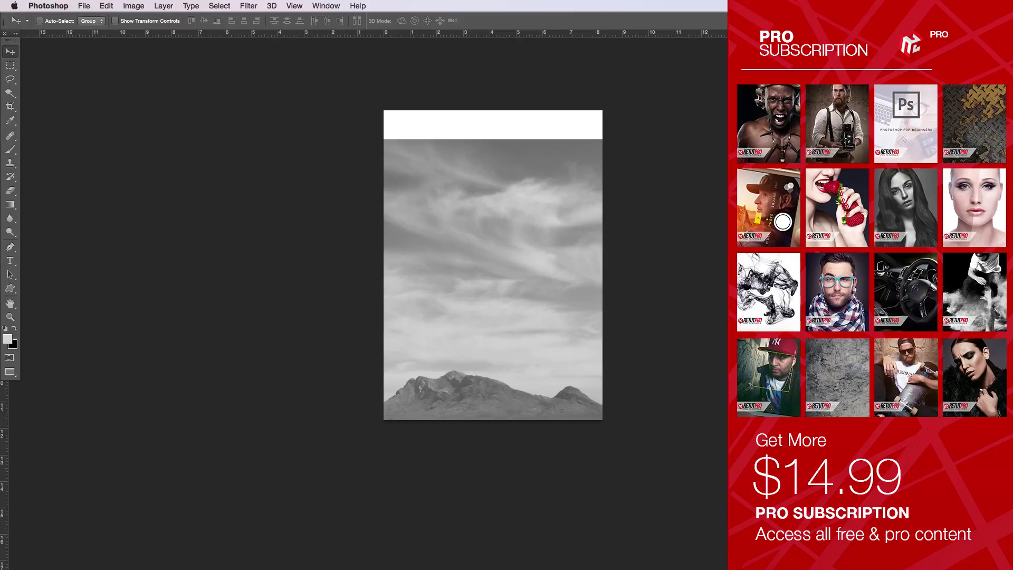
{"action": "key", "text": "z"}
{"action": "left_click", "coordinate": [587, 364]}
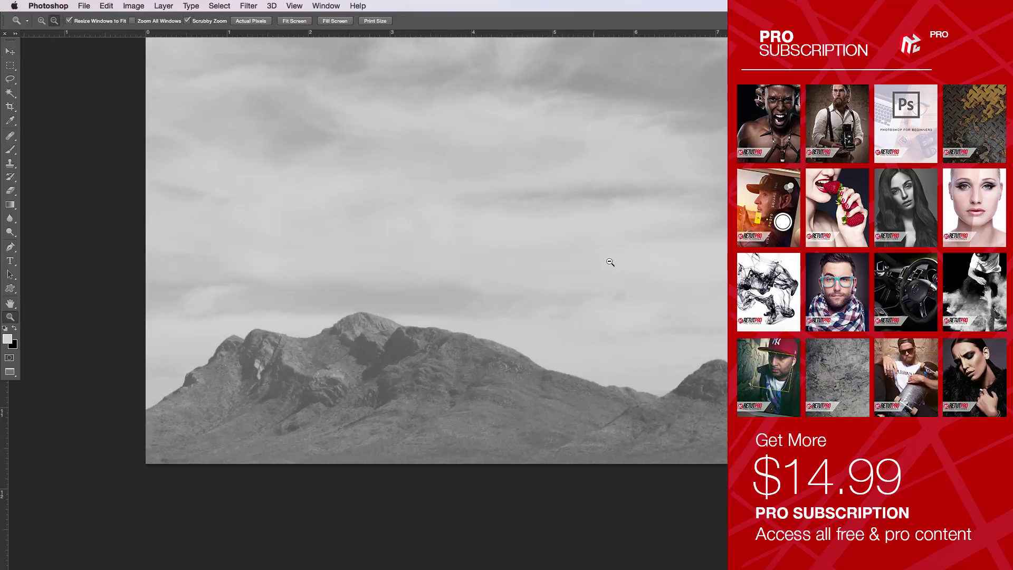
{"action": "left_click", "coordinate": [589, 279], "text": "alt"}
{"action": "left_click", "coordinate": [589, 280]}
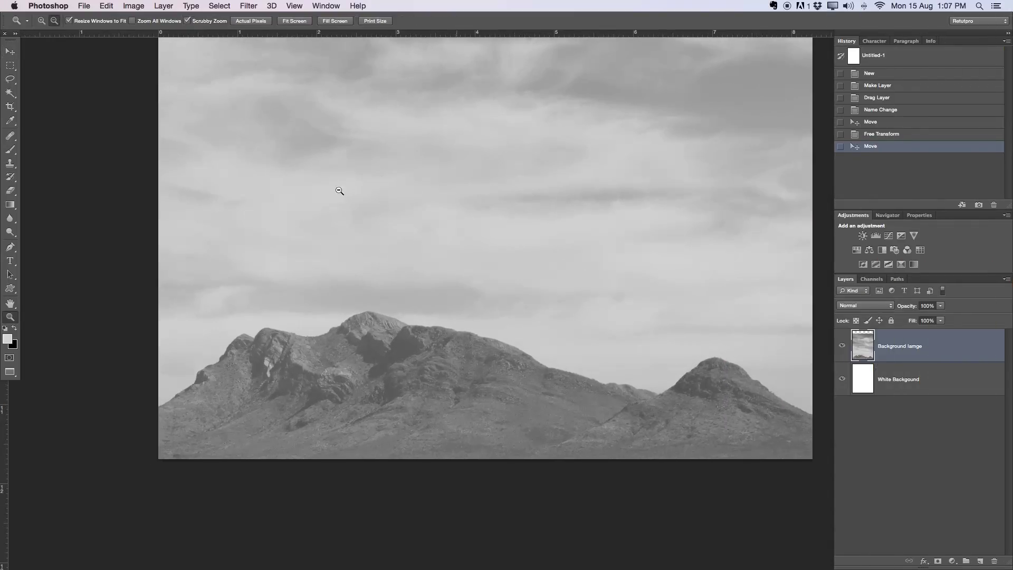
{"action": "left_click", "coordinate": [10, 93]}
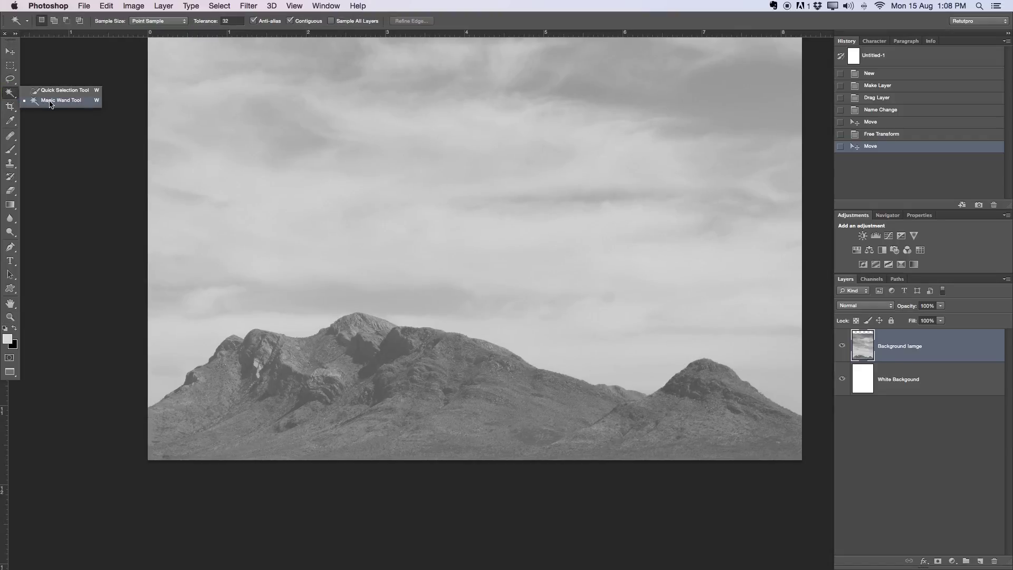
{"action": "left_click", "coordinate": [50, 101]}
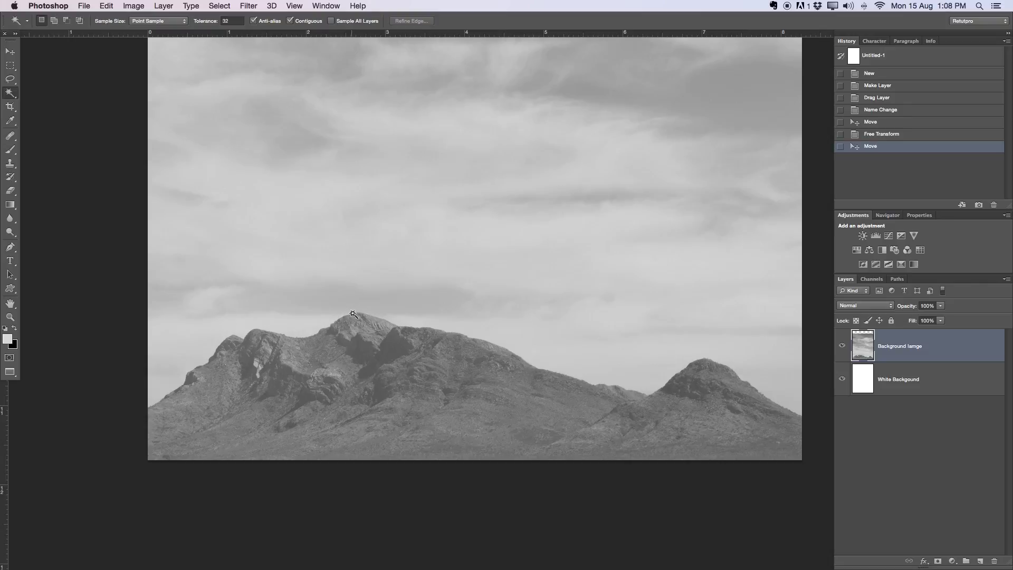
{"action": "key", "text": "z"}
{"action": "left_click_drag", "start_coordinate": [346, 317], "coordinate": [379, 317]}
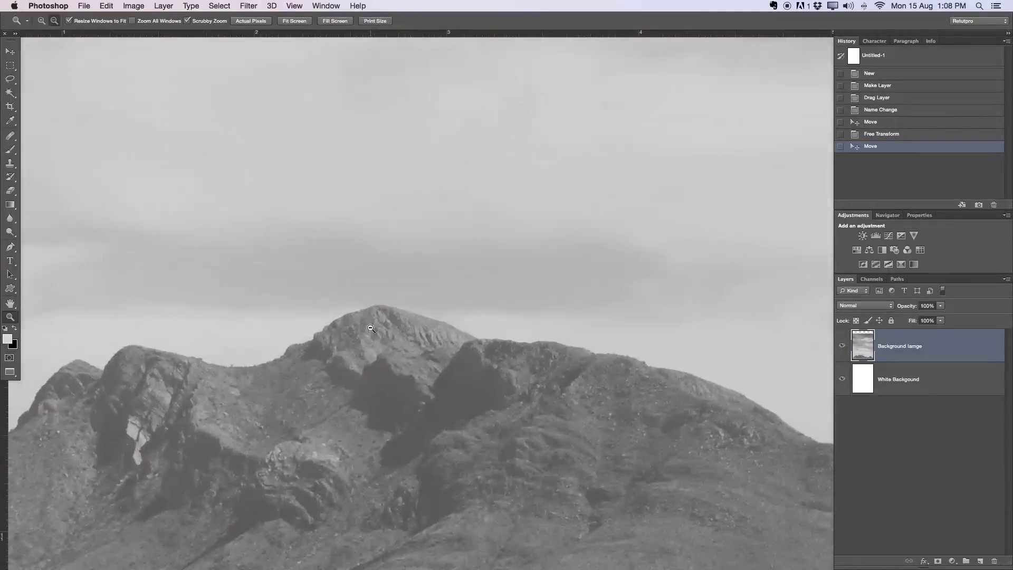
{"action": "left_click_drag", "start_coordinate": [377, 275], "coordinate": [475, 327]}
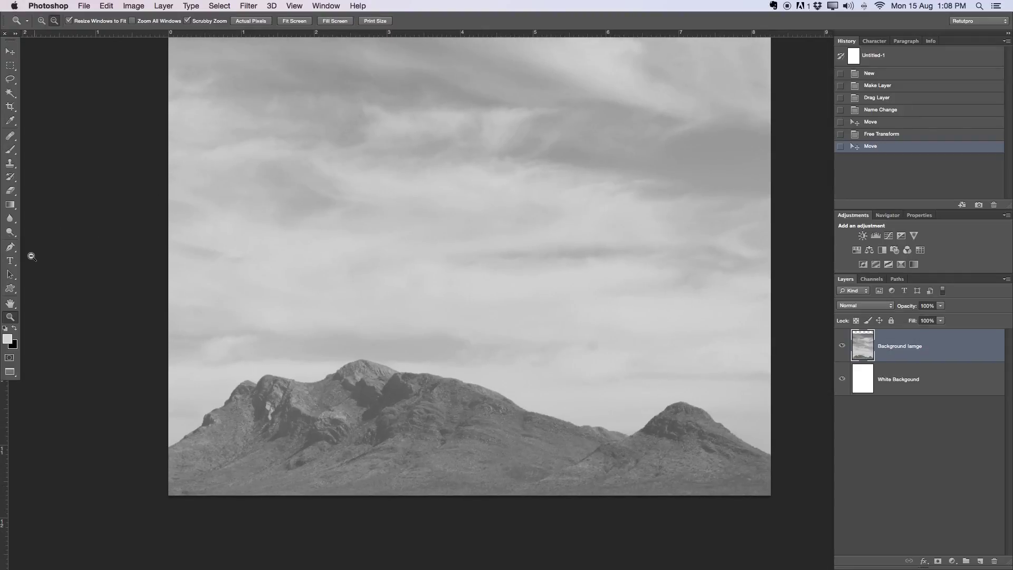
{"action": "left_click_drag", "start_coordinate": [459, 283], "coordinate": [443, 278]}
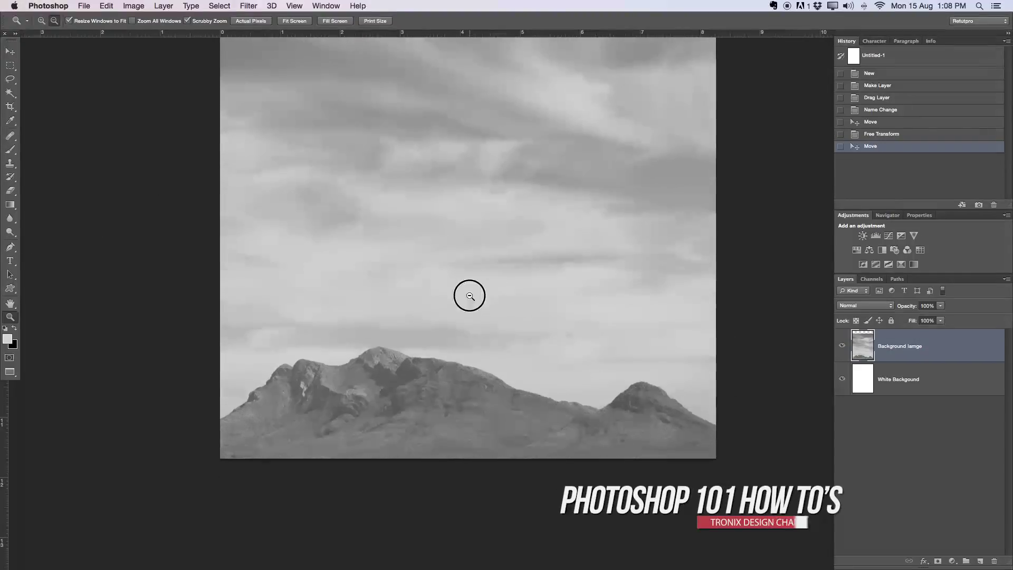
{"action": "left_click_drag", "start_coordinate": [468, 319], "coordinate": [488, 371]}
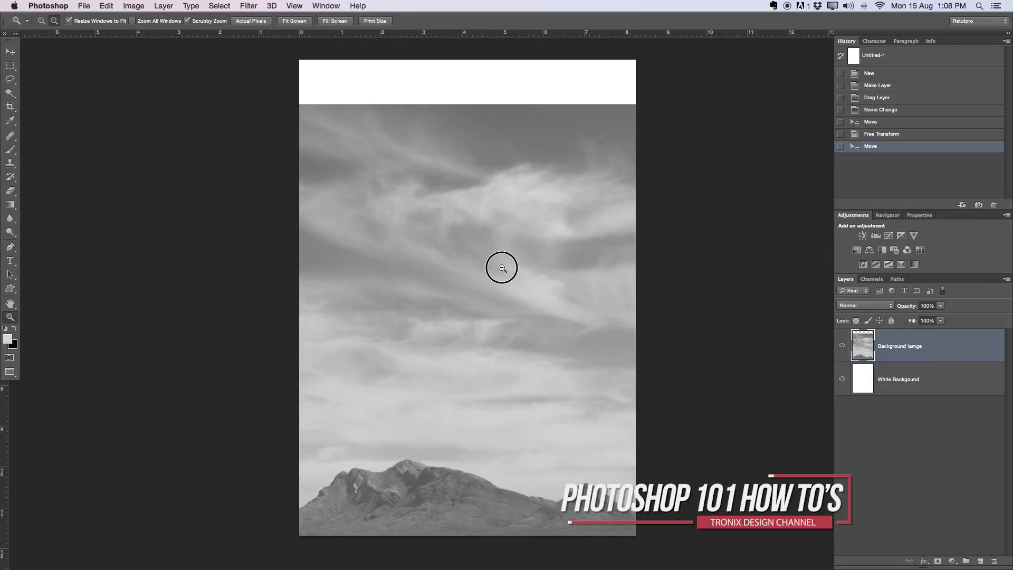
Step: Magic Wand-select all sky patches, sky islands and the white top strip, then add a layer mask
{"action": "left_click", "coordinate": [11, 93]}
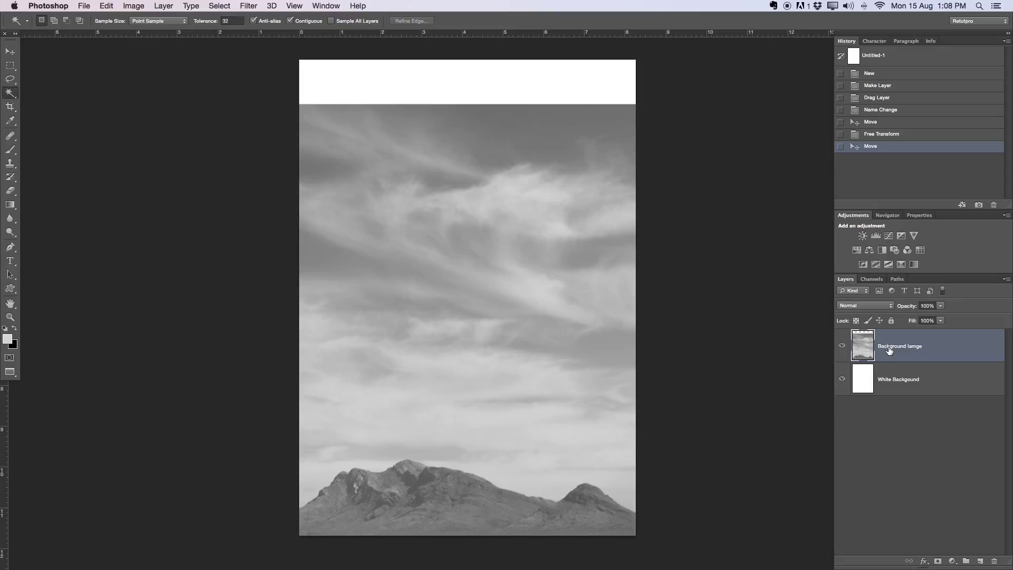
{"action": "left_click", "coordinate": [527, 427]}
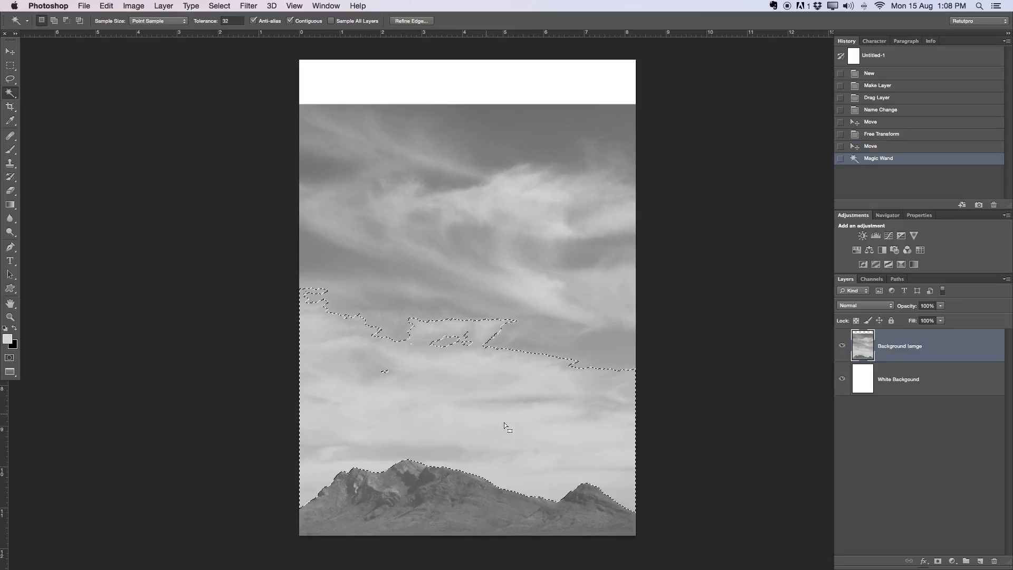
{"action": "left_click", "coordinate": [388, 373], "text": "shift"}
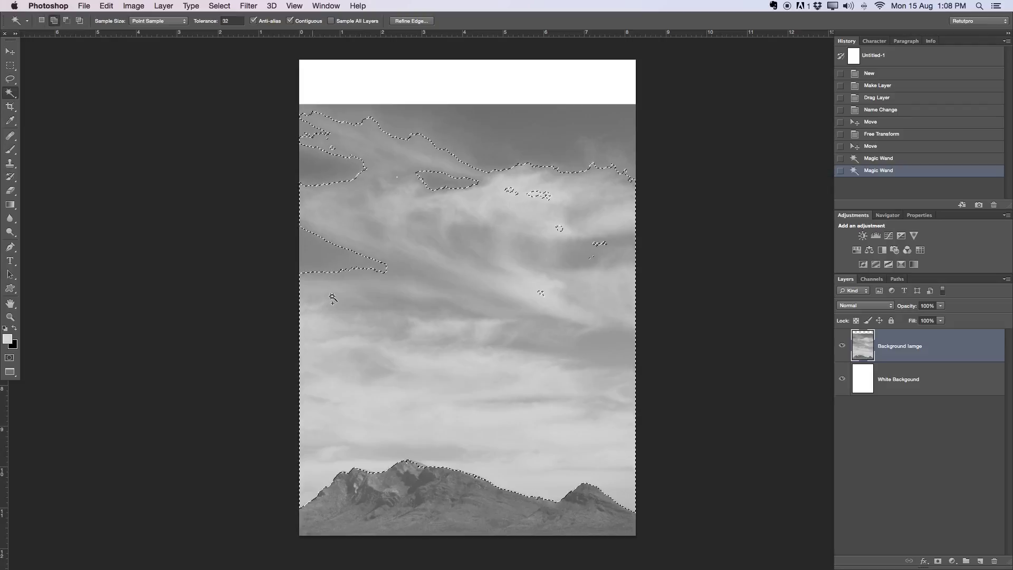
{"action": "left_click", "coordinate": [324, 259], "text": "shift"}
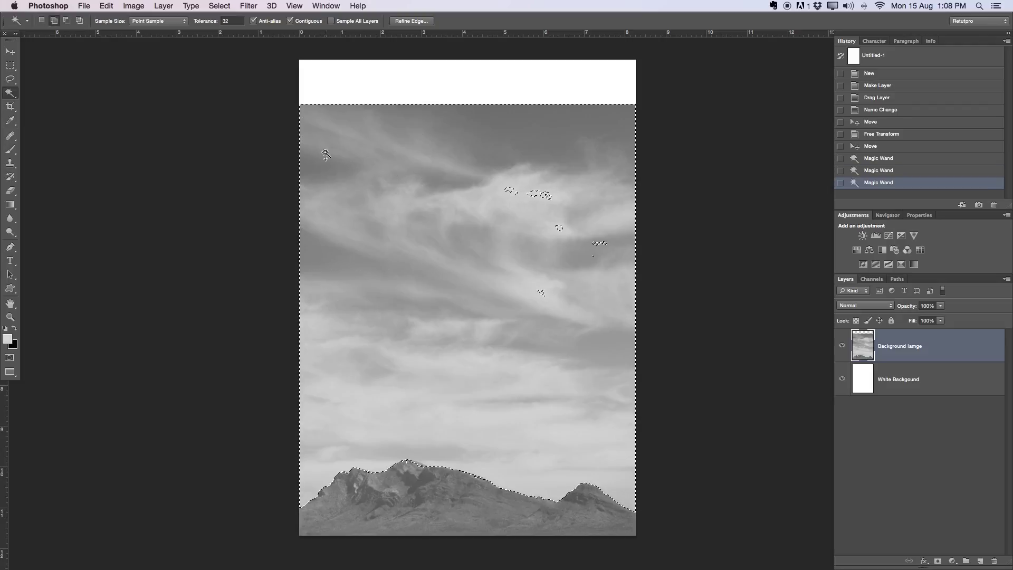
{"action": "left_click", "coordinate": [523, 194], "text": "shift"}
{"action": "left_click", "coordinate": [600, 257], "text": "shift"}
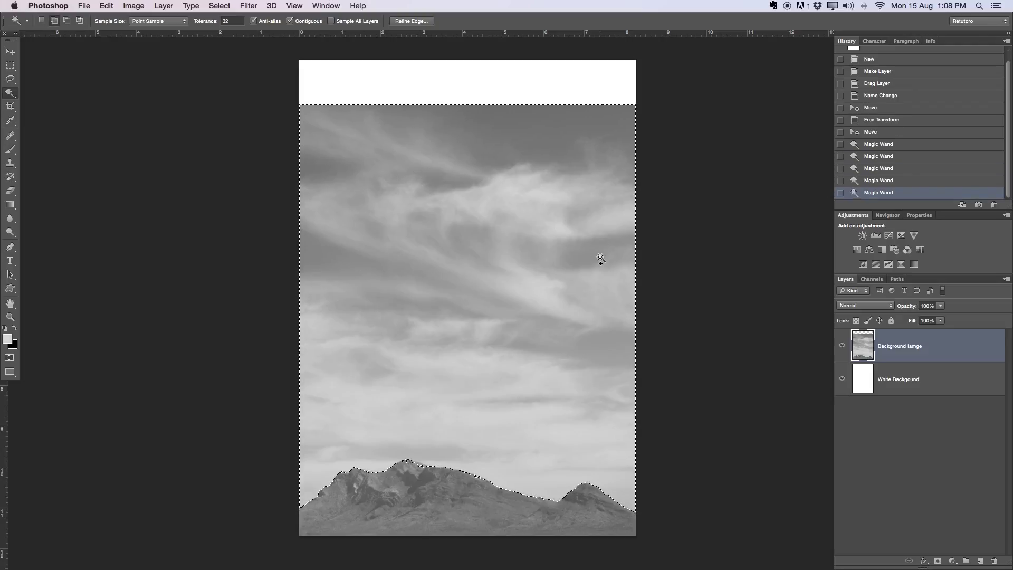
{"action": "left_click", "coordinate": [555, 77], "text": "shift"}
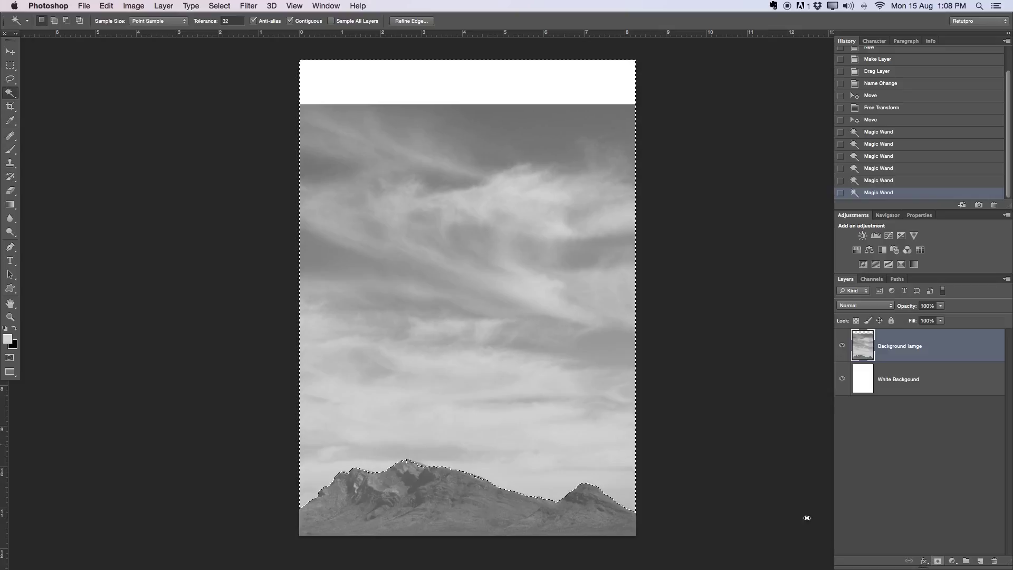
{"action": "left_click", "coordinate": [937, 561]}
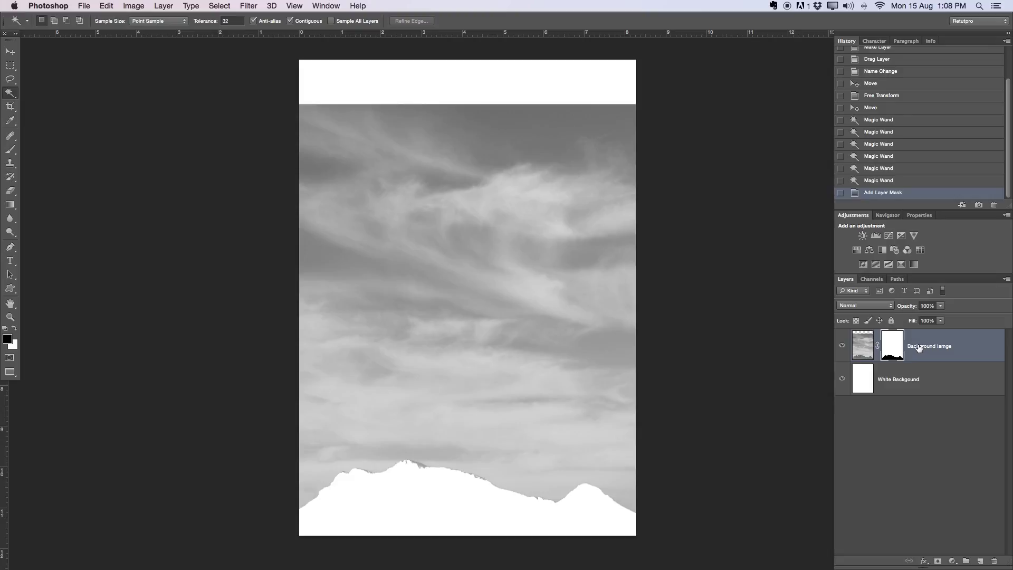
Step: Invert the Background Iamge mask so only the grey mountains show, and zoom in on the ridge
{"action": "key", "text": "super+i"}
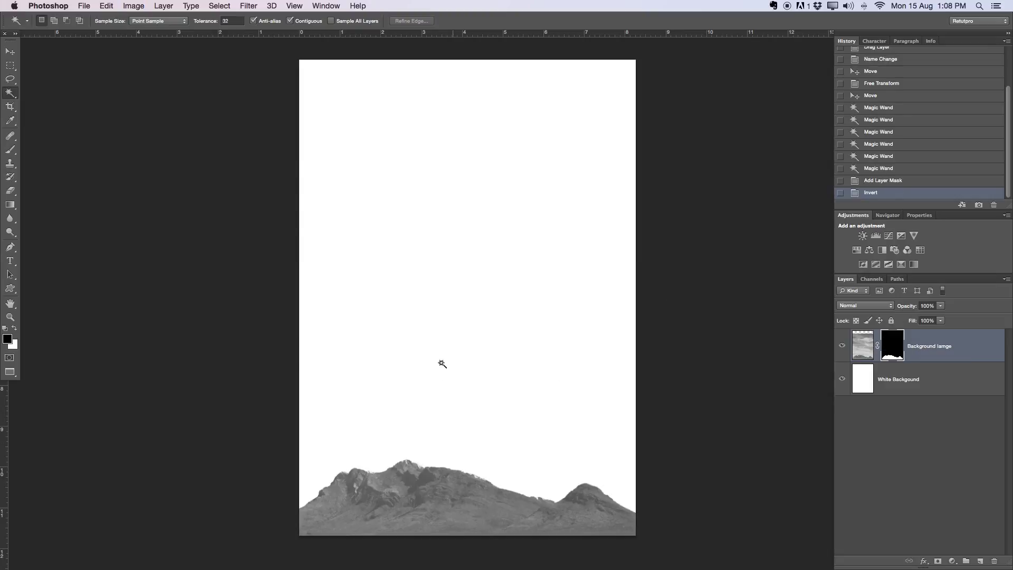
{"action": "key", "text": "z"}
{"action": "left_click_drag", "start_coordinate": [430, 480], "coordinate": [451, 456]}
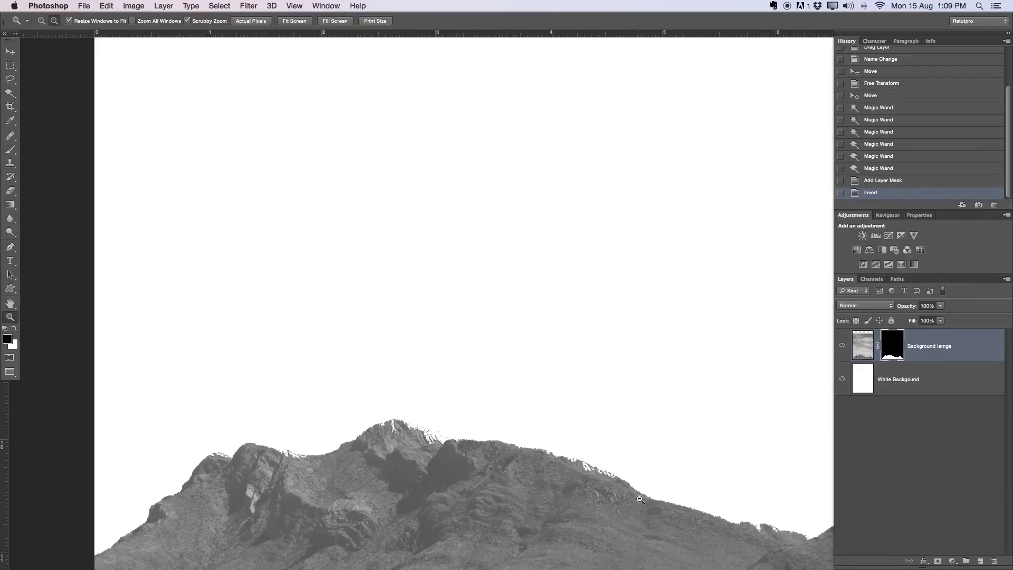
{"action": "scroll", "coordinate": [640, 498], "scroll_direction": "down", "scroll_amount": 5}
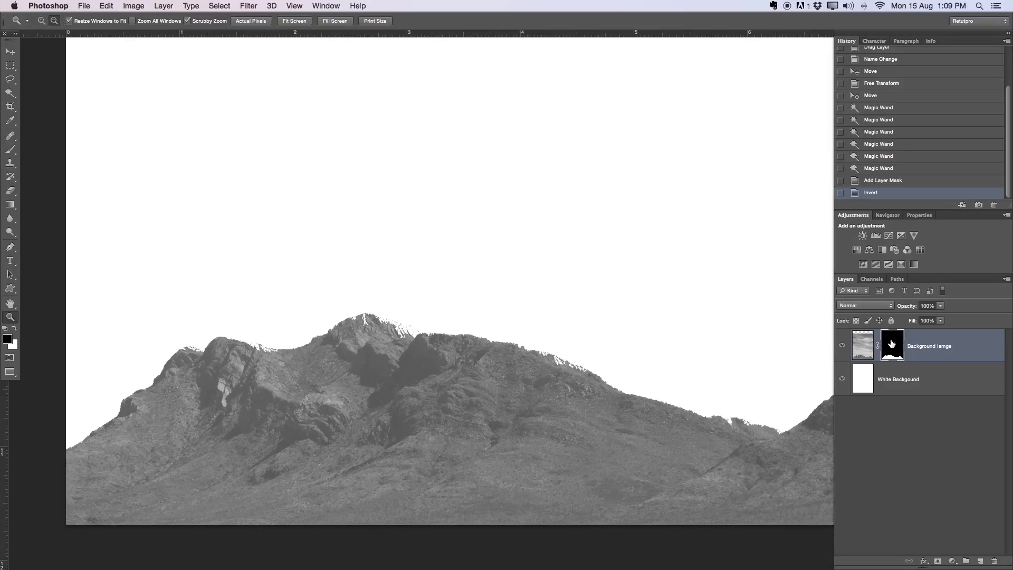
{"action": "right_click", "coordinate": [892, 344]}
Step: Open Refine Mask and paint the Refine Radius brush along the central ridge line
{"action": "left_click", "coordinate": [813, 420]}
{"action": "left_click_drag", "start_coordinate": [342, 103], "coordinate": [358, 85]}
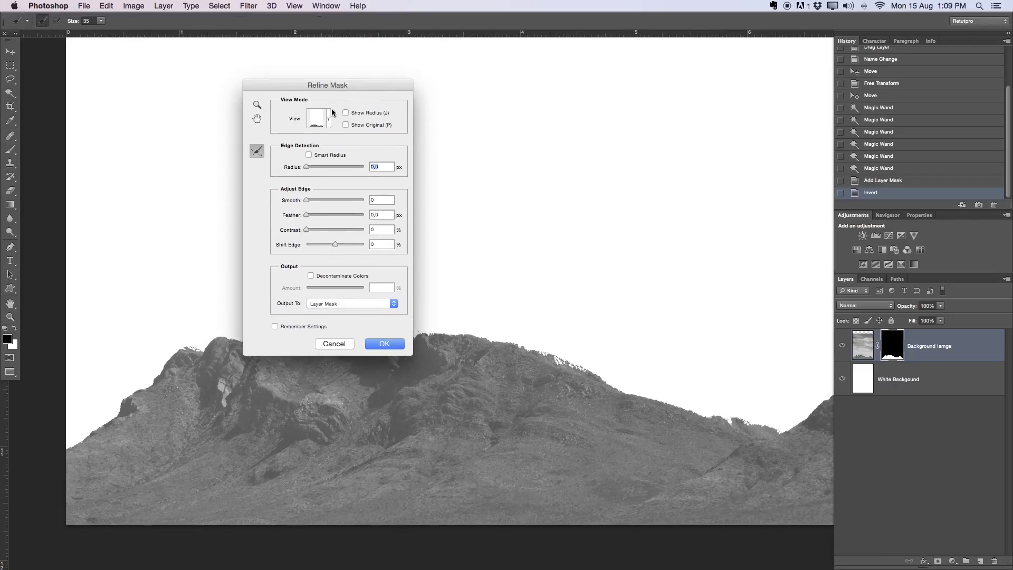
{"action": "left_click", "coordinate": [316, 118]}
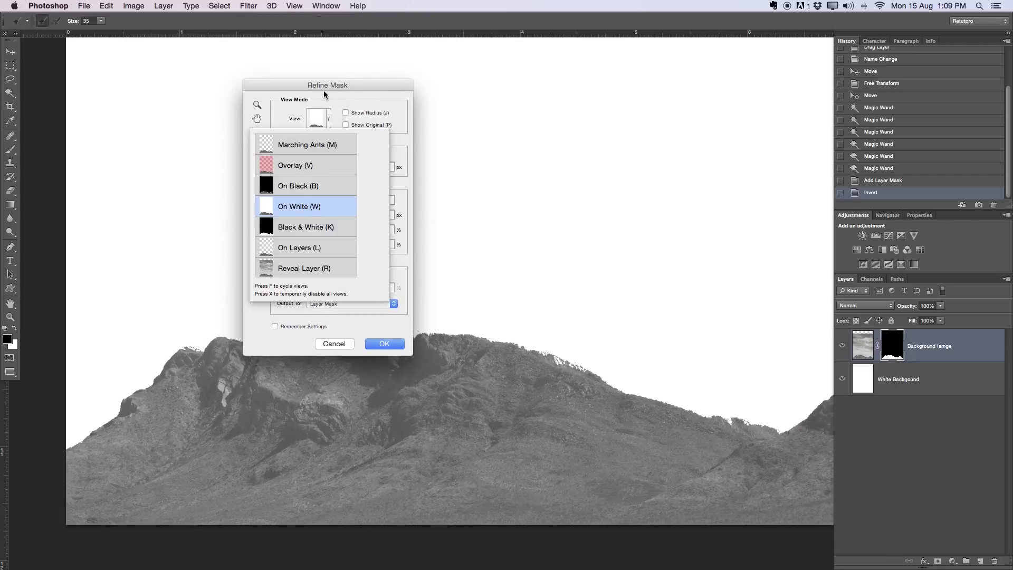
{"action": "left_click_drag", "start_coordinate": [324, 92], "coordinate": [600, 26]}
{"action": "mouse_move", "coordinate": [425, 326]}
{"action": "left_mouse_down"}
{"action": "mouse_move", "coordinate": [520, 343]}
{"action": "mouse_move", "coordinate": [650, 400]}
{"action": "mouse_move", "coordinate": [712, 418]}
{"action": "left_mouse_up"}
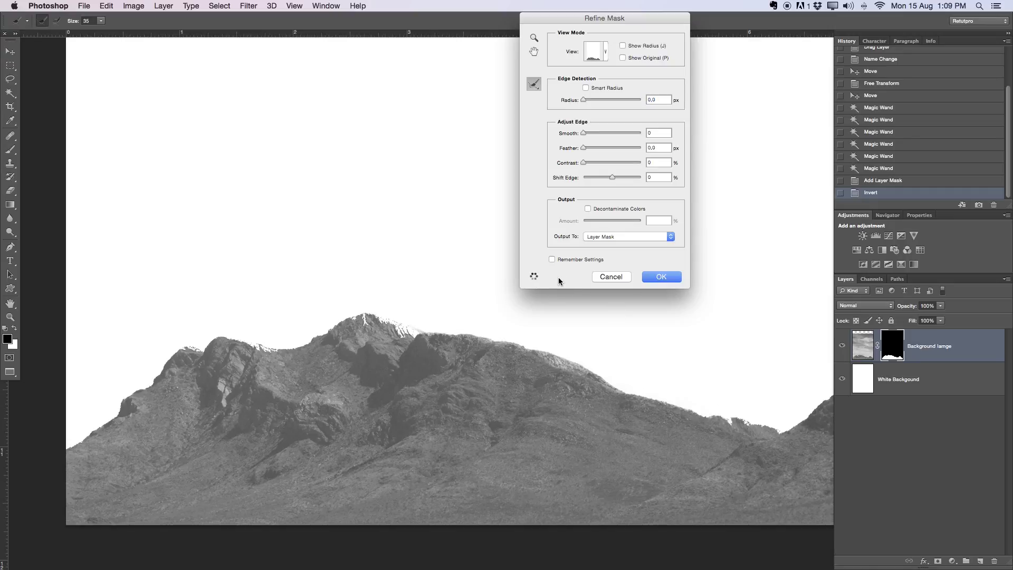
Step: Refine the main peak at brush size 70 and the right ridge at 40, then apply
{"action": "key", "text": "bracketright"}
{"action": "key", "text": "bracketright"}
{"action": "key", "text": "bracketright"}
{"action": "key", "text": "bracketright"}
{"action": "key", "text": "bracketright"}
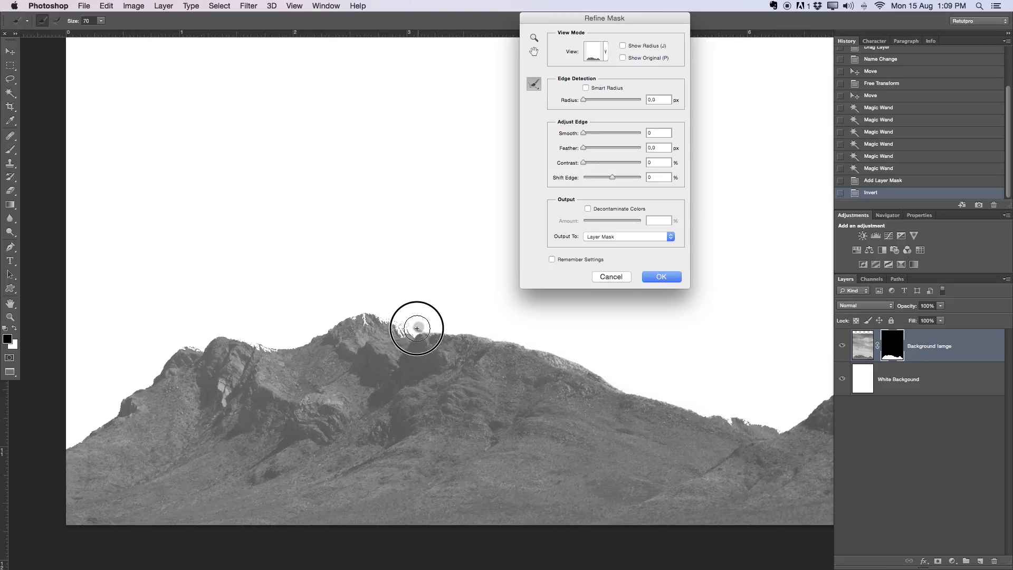
{"action": "mouse_move", "coordinate": [416, 323]}
{"action": "left_mouse_down"}
{"action": "mouse_move", "coordinate": [360, 319]}
{"action": "mouse_move", "coordinate": [277, 345]}
{"action": "mouse_move", "coordinate": [197, 340]}
{"action": "left_mouse_up"}
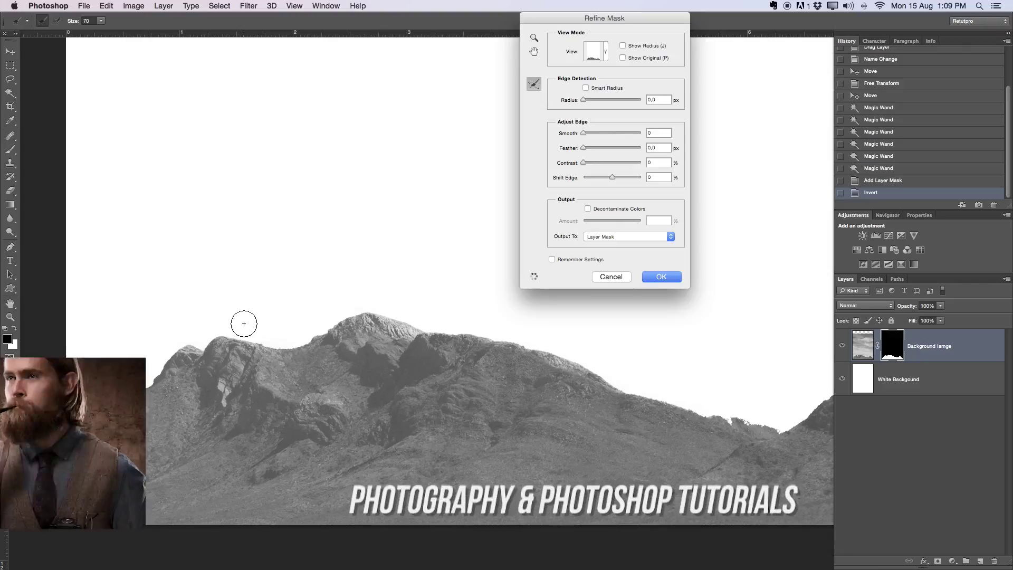
{"action": "key", "text": "bracketleft"}
{"action": "key", "text": "bracketleft"}
{"action": "key", "text": "bracketleft"}
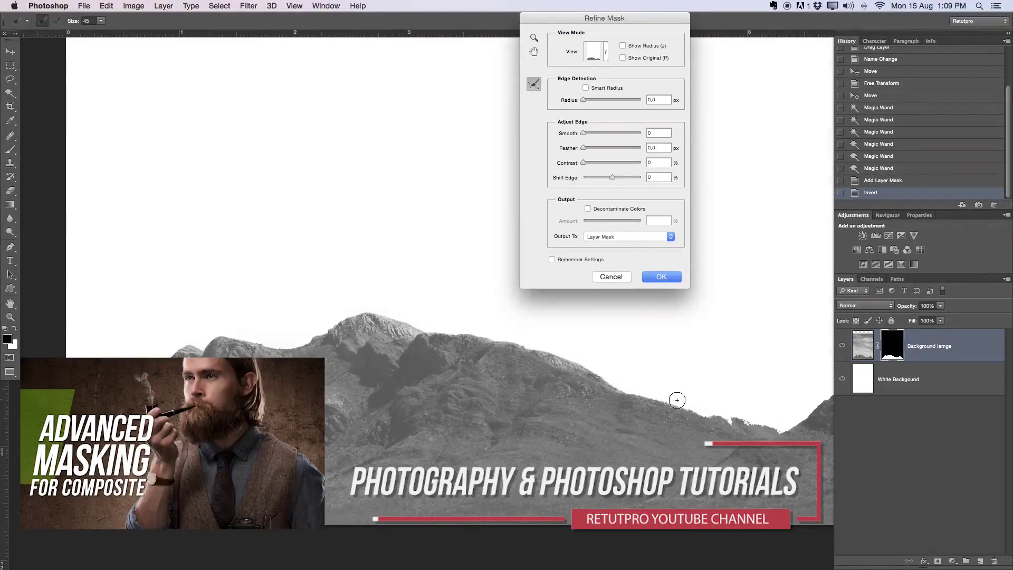
{"action": "mouse_move", "coordinate": [712, 415]}
{"action": "left_mouse_down"}
{"action": "mouse_move", "coordinate": [777, 431]}
{"action": "mouse_move", "coordinate": [803, 414]}
{"action": "left_mouse_up"}
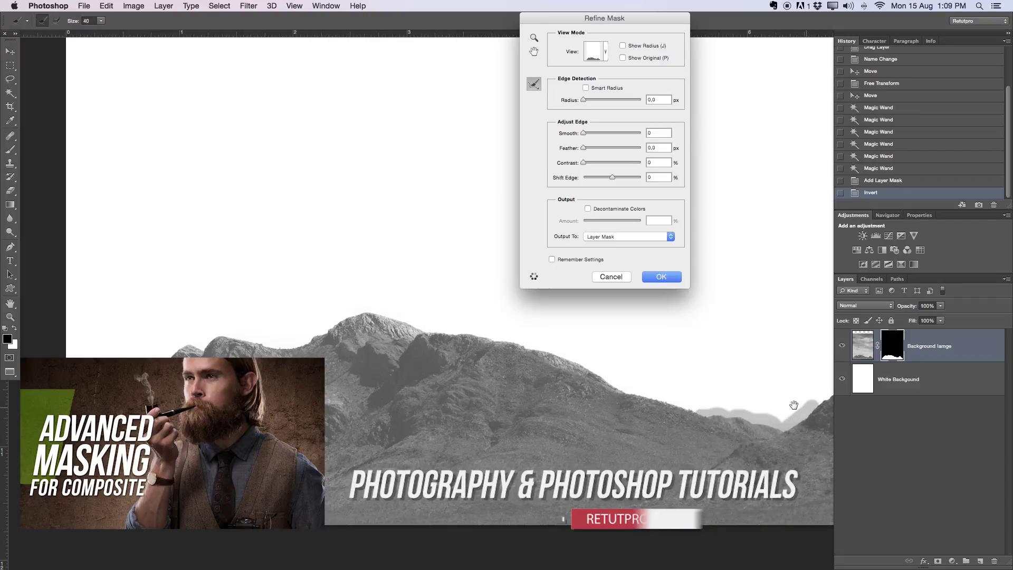
{"action": "scroll", "coordinate": [662, 409], "scroll_direction": "right", "scroll_amount": 5}
{"action": "left_click_drag", "start_coordinate": [642, 425], "coordinate": [704, 381]}
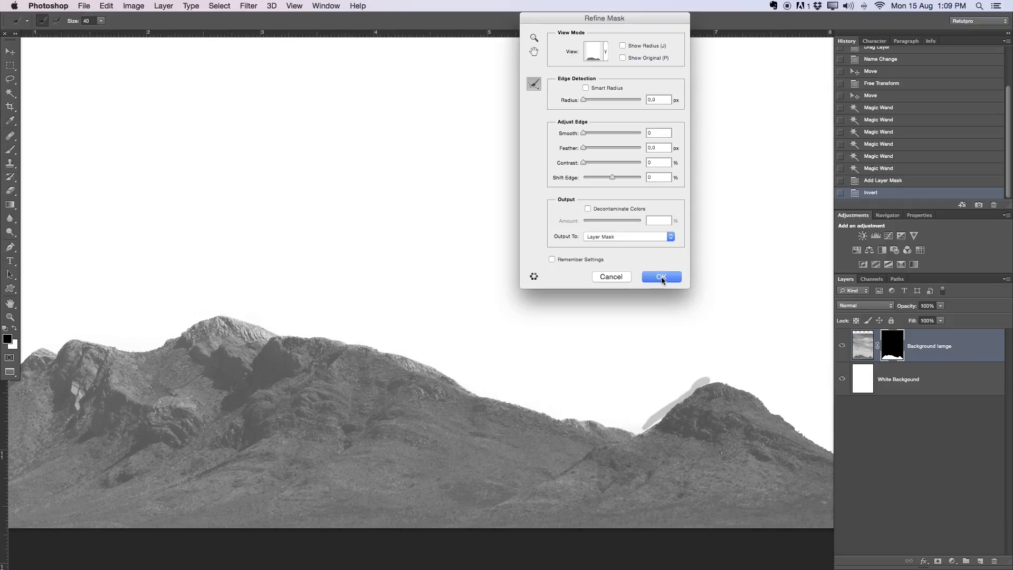
{"action": "left_click", "coordinate": [662, 278]}
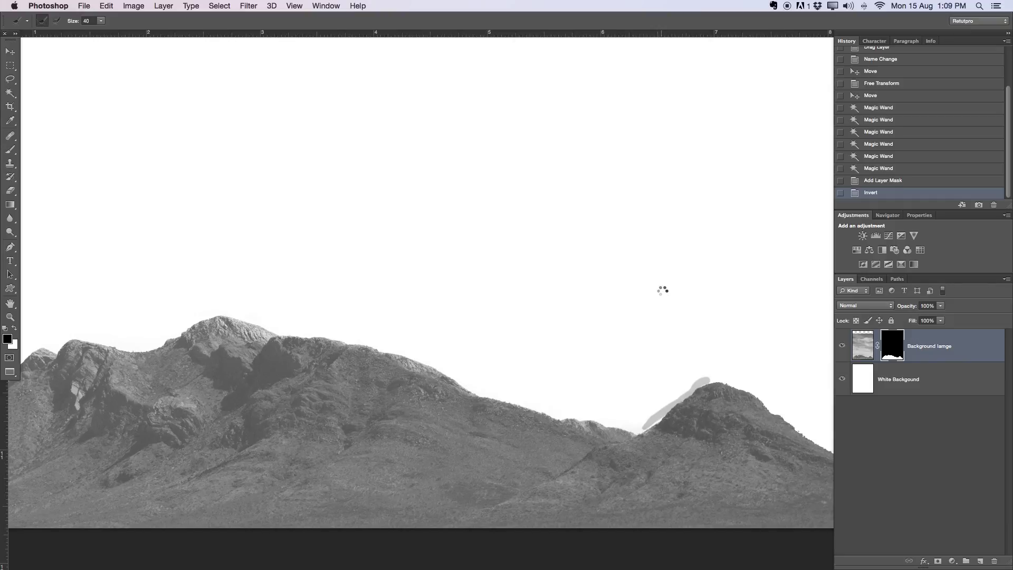
{"action": "left_click", "coordinate": [530, 340], "text": "alt"}
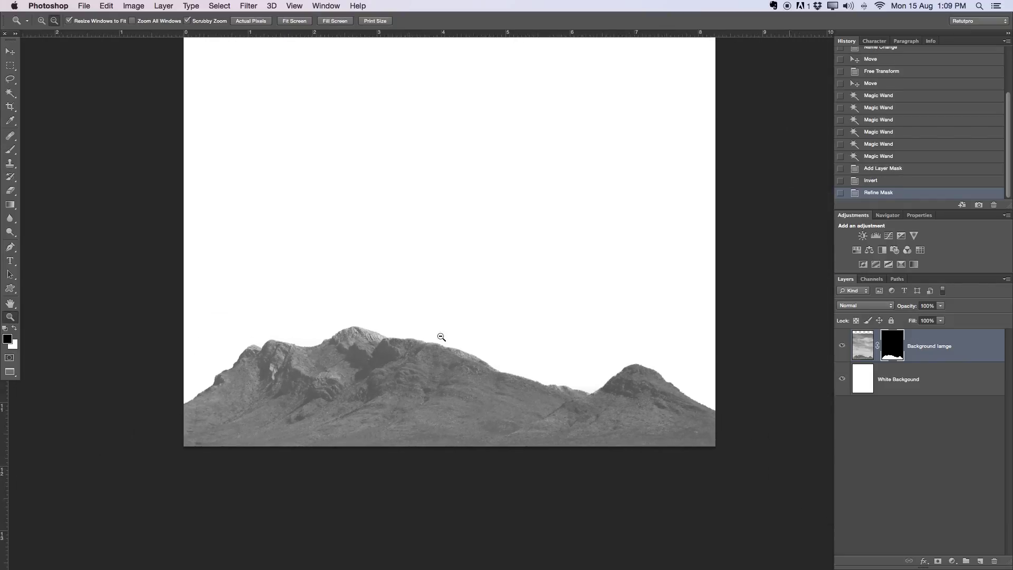
Step: Paint white on the mask along the ridges with the Brush, undoing the last stroke
{"action": "left_click", "coordinate": [443, 336]}
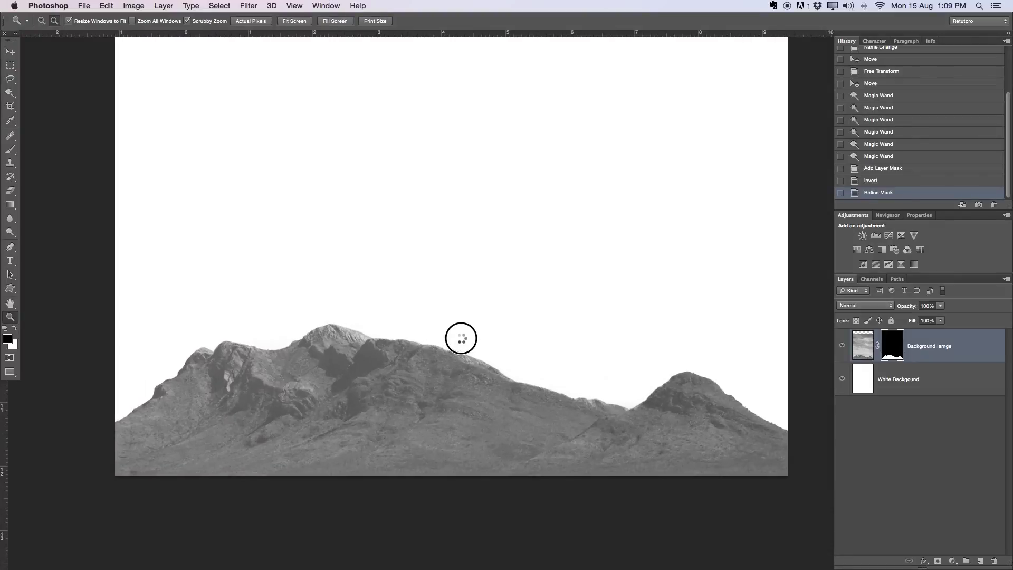
{"action": "key", "text": "b"}
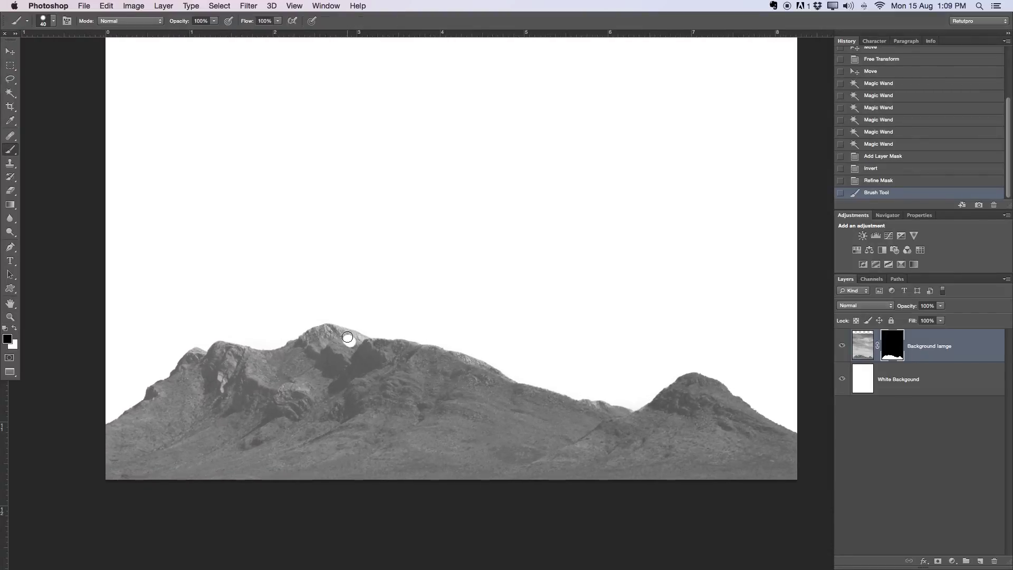
{"action": "key", "text": "x"}
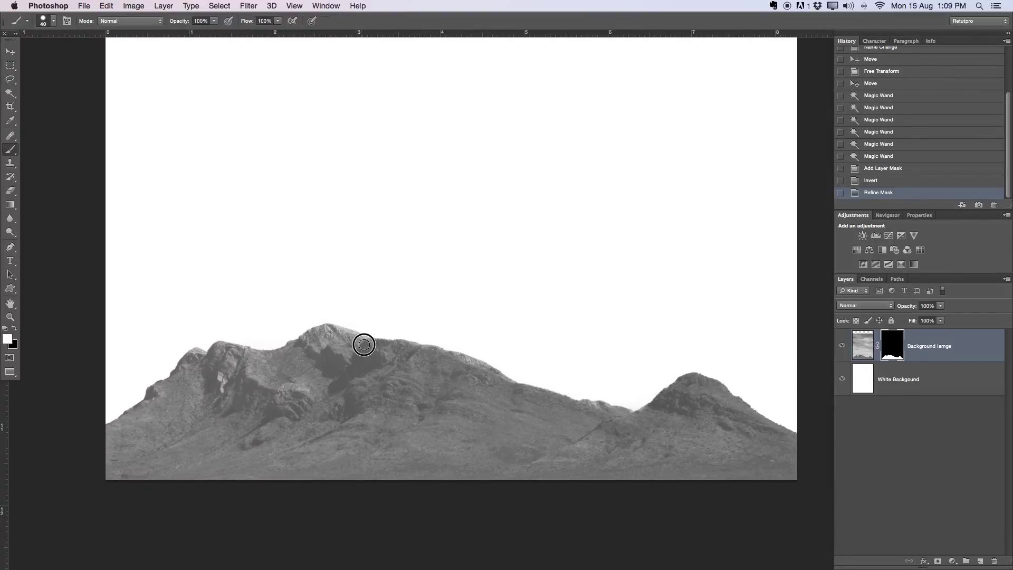
{"action": "mouse_move", "coordinate": [335, 331]}
{"action": "left_mouse_down"}
{"action": "mouse_move", "coordinate": [364, 346]}
{"action": "mouse_move", "coordinate": [369, 149]}
{"action": "left_mouse_up"}
{"action": "mouse_move", "coordinate": [325, 336]}
{"action": "left_mouse_down"}
{"action": "mouse_move", "coordinate": [273, 361]}
{"action": "mouse_move", "coordinate": [221, 349]}
{"action": "mouse_move", "coordinate": [233, 353]}
{"action": "mouse_move", "coordinate": [201, 355]}
{"action": "left_mouse_up"}
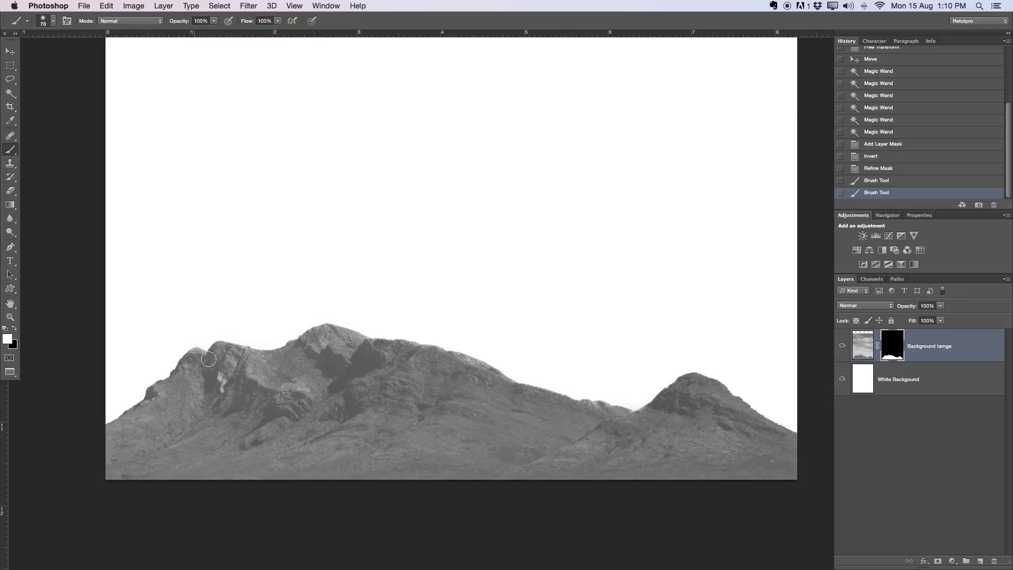
{"action": "mouse_move", "coordinate": [372, 362]}
{"action": "left_mouse_down"}
{"action": "mouse_move", "coordinate": [479, 362]}
{"action": "mouse_move", "coordinate": [501, 383]}
{"action": "left_mouse_up"}
{"action": "key", "text": "super+z"}
Step: Zoom out to show the whole portrait page
{"action": "key", "text": "z"}
{"action": "left_click", "coordinate": [539, 347]}
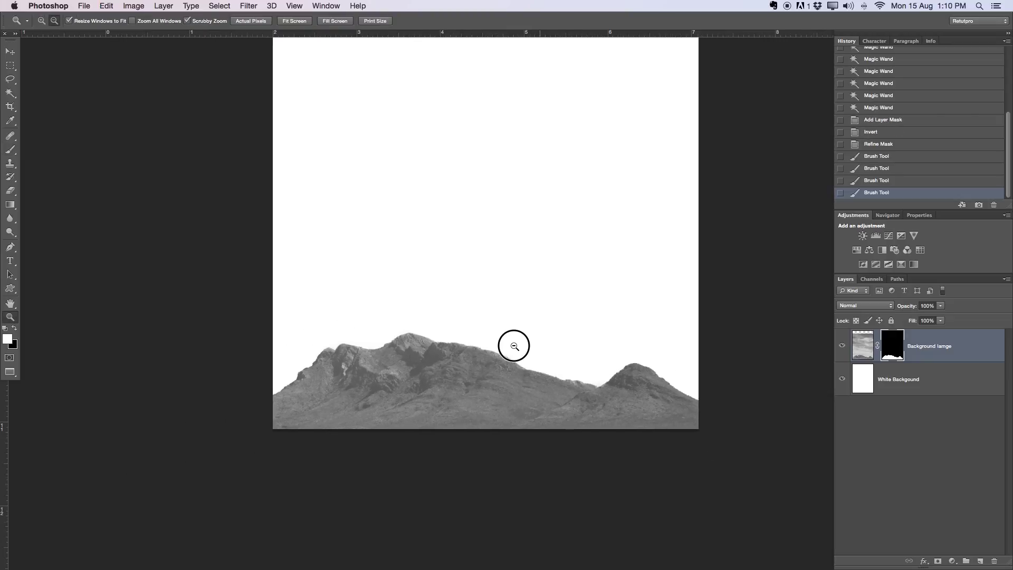
{"action": "left_click", "coordinate": [525, 398]}
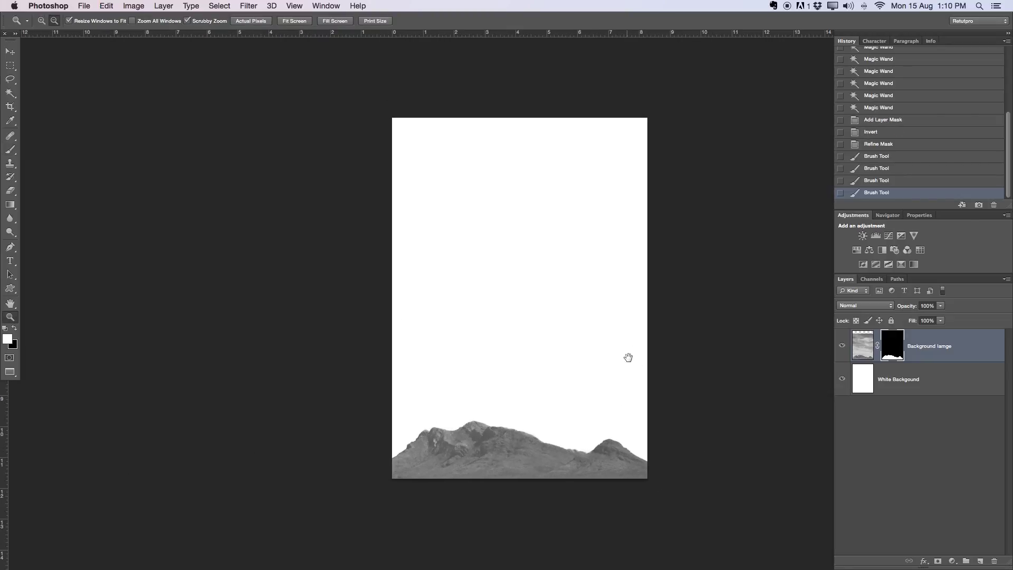
{"action": "left_click", "coordinate": [602, 358]}
{"action": "key", "text": "t"}
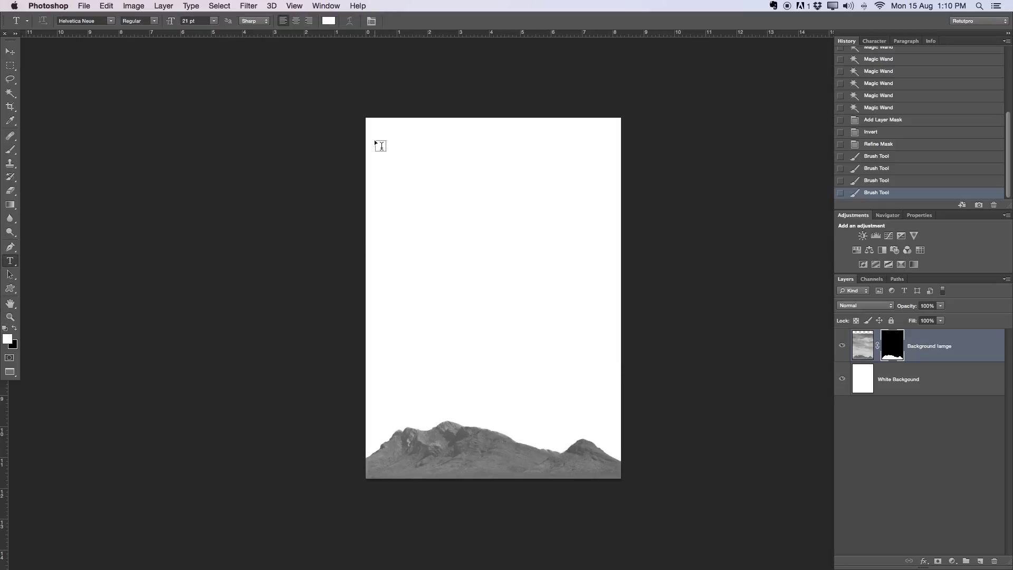
Step: Draw an AROMA paragraph text box, colour it #5b5b5b sampled from the mountain, and set Bold
{"action": "left_click_drag", "start_coordinate": [375, 138], "coordinate": [614, 318]}
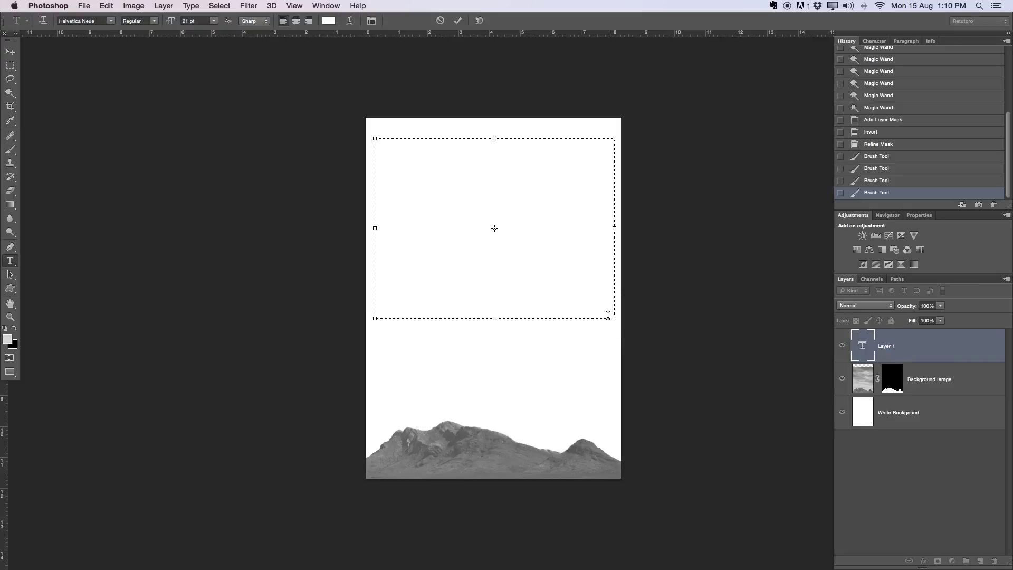
{"action": "key", "text": "super+a"}
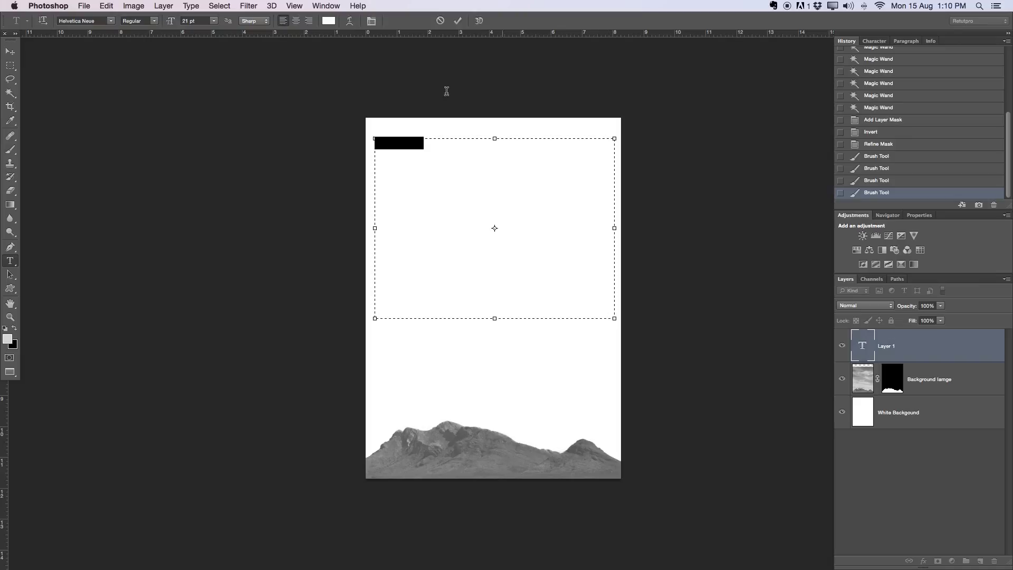
{"action": "left_click", "coordinate": [328, 21]}
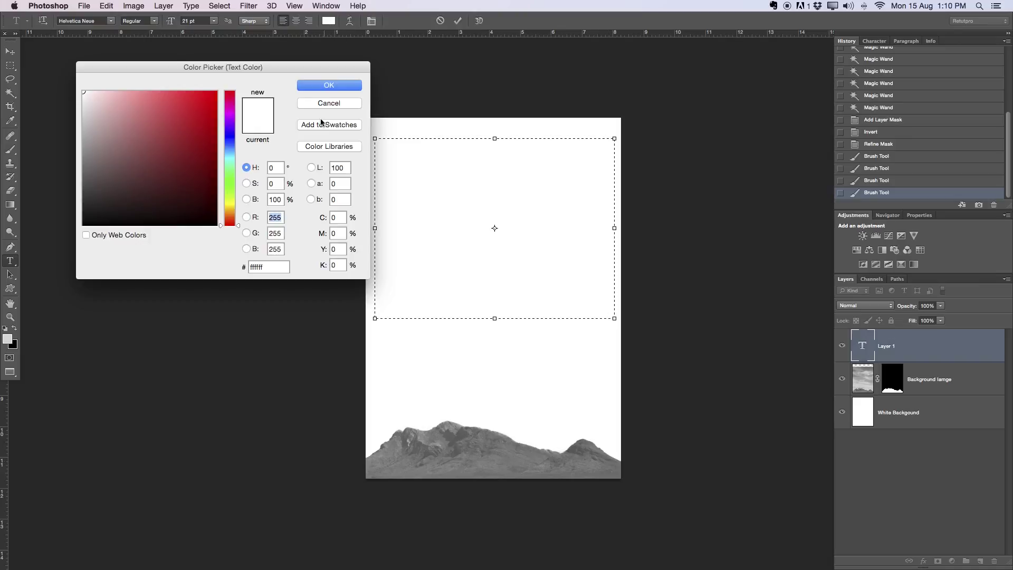
{"action": "left_click", "coordinate": [325, 103]}
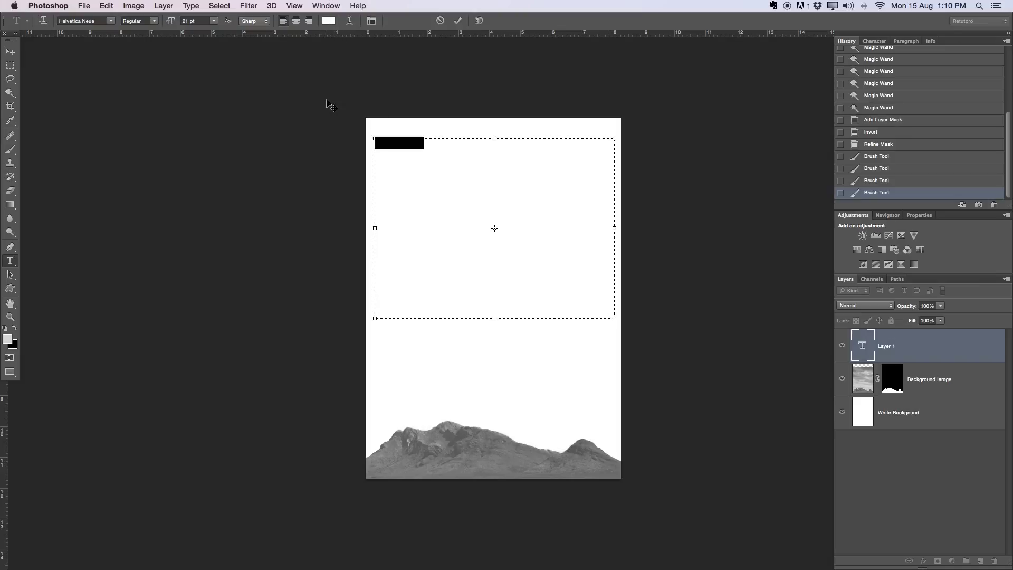
{"action": "left_click", "coordinate": [329, 21]}
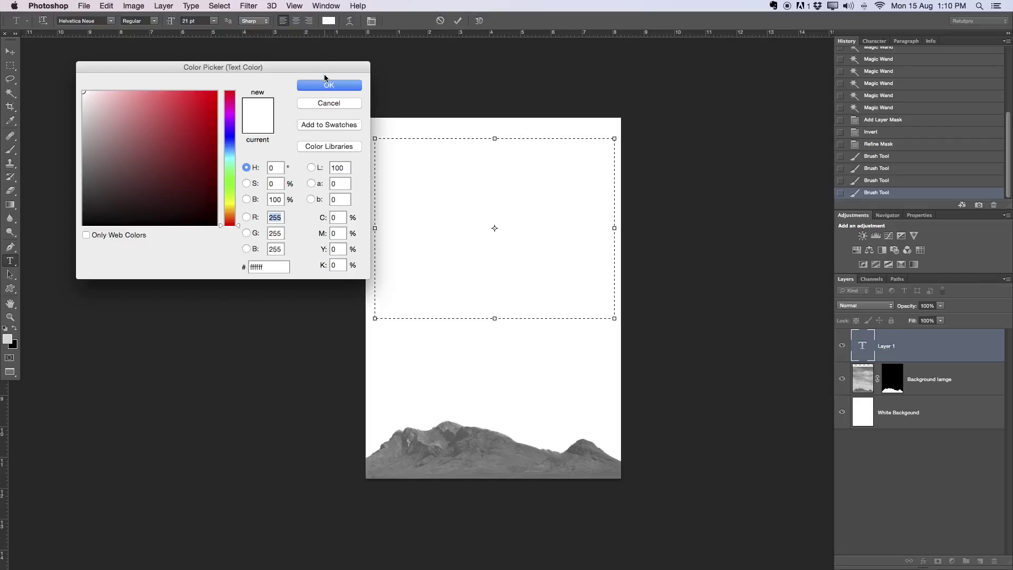
{"action": "left_click_drag", "start_coordinate": [320, 66], "coordinate": [305, 63]}
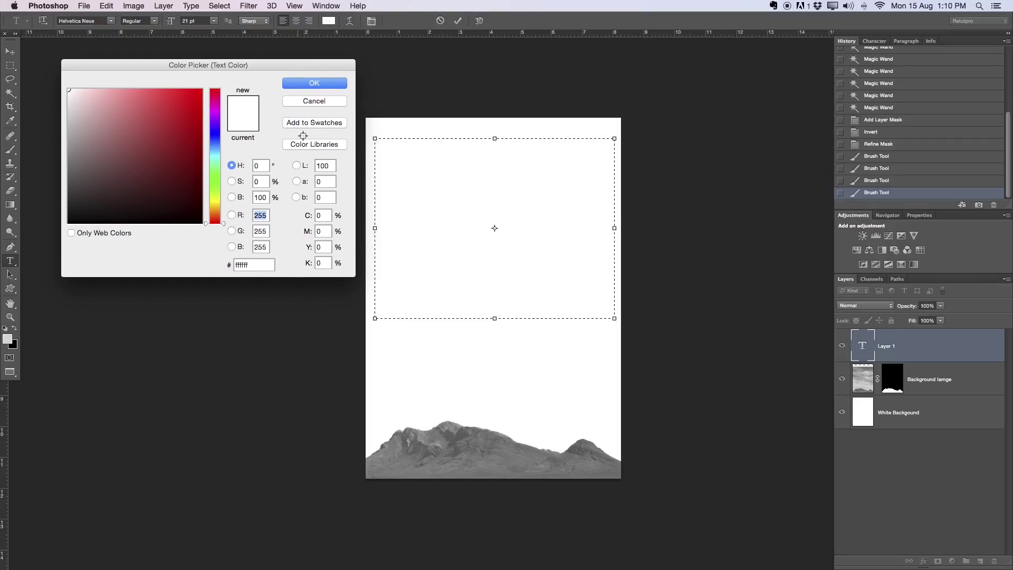
{"action": "left_click", "coordinate": [462, 436]}
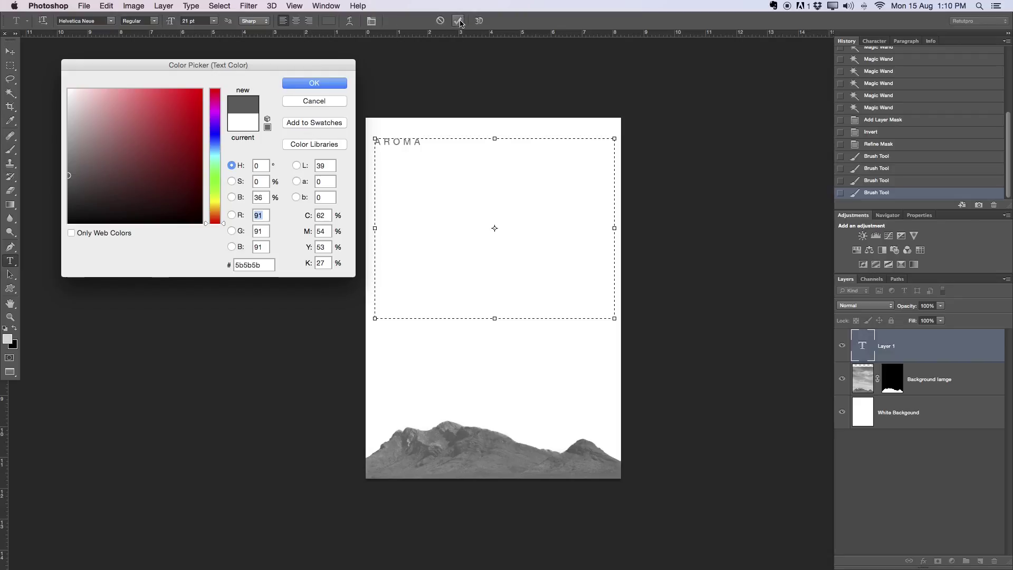
{"action": "left_click", "coordinate": [313, 83]}
{"action": "left_click", "coordinate": [151, 20]}
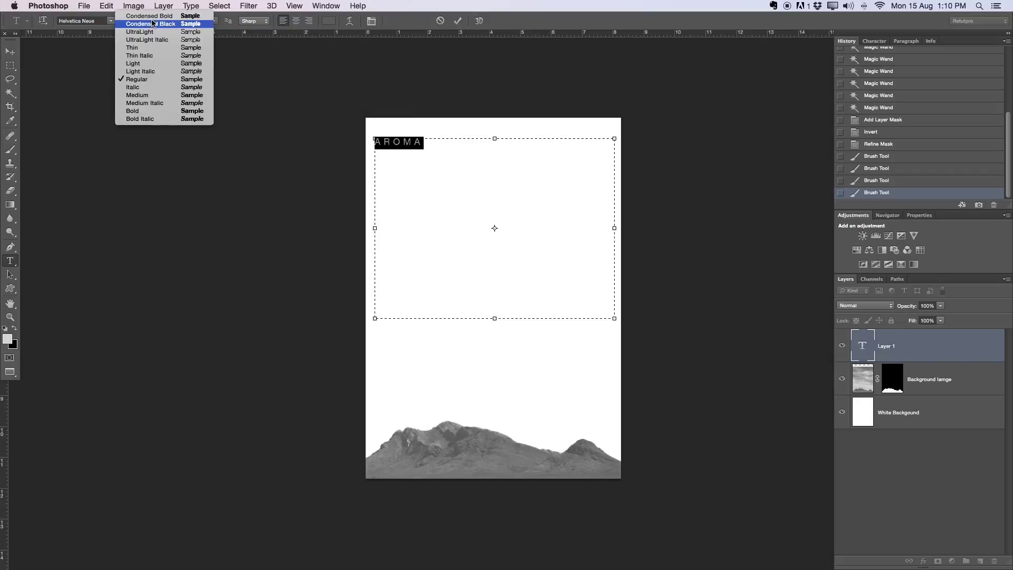
{"action": "left_click", "coordinate": [144, 111]}
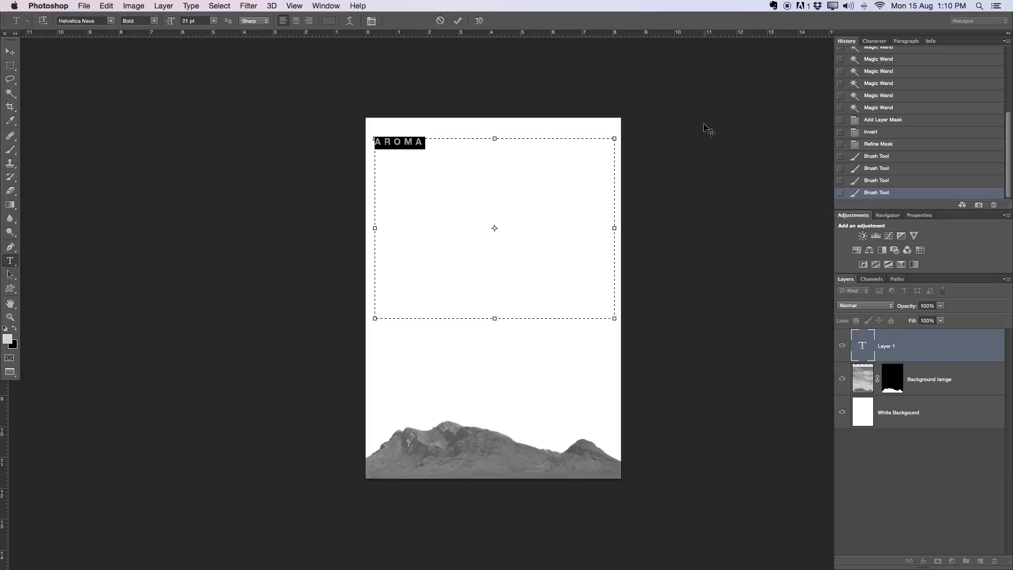
Step: Set the AROMA title's tracking to 0 in the Character panel
{"action": "left_click", "coordinate": [874, 42]}
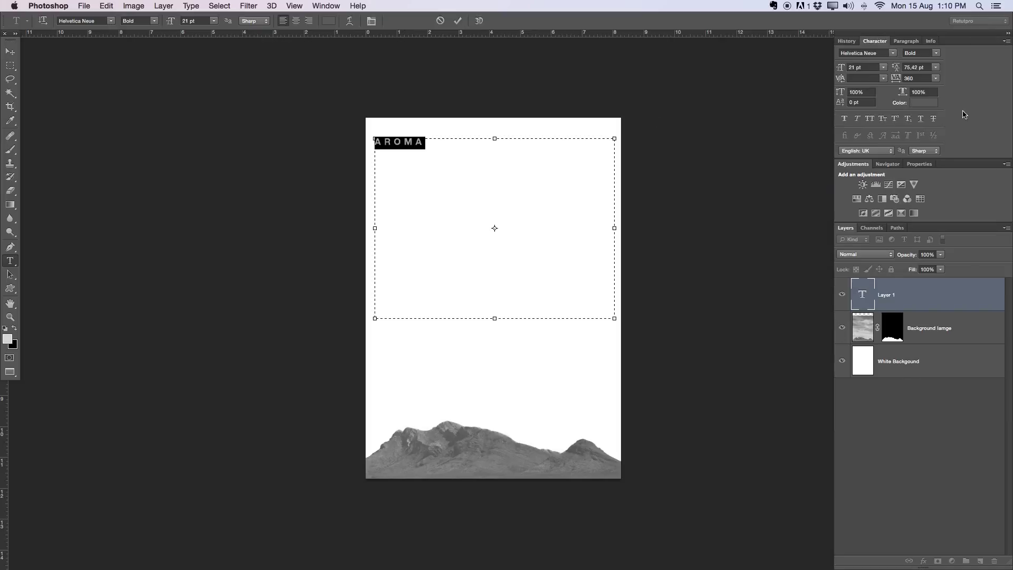
{"action": "double_click", "coordinate": [918, 79]}
{"action": "type", "text": "0"}
{"action": "key", "text": "Return"}
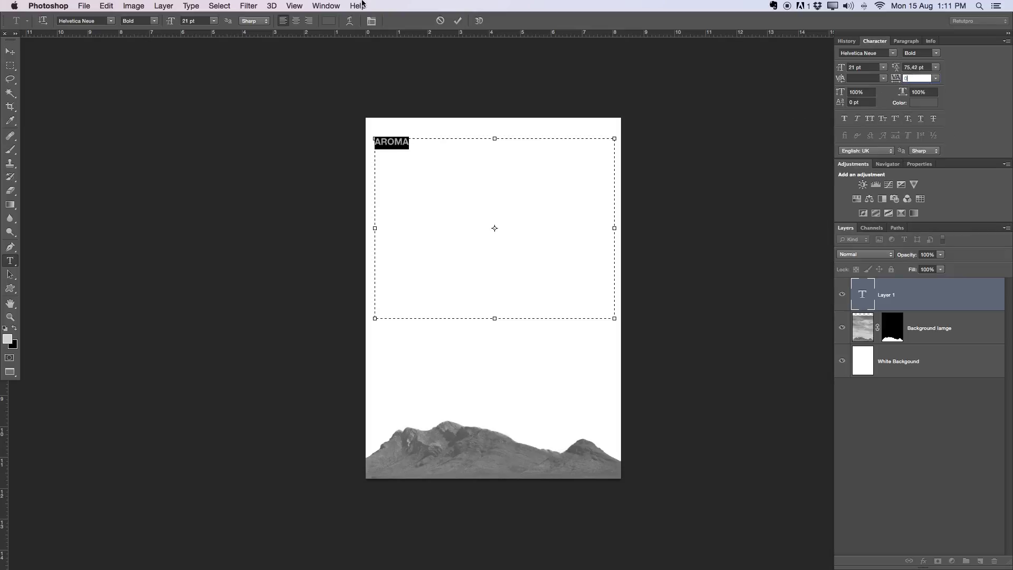
Step: Enlarge AROMA to span the page width and move it down into the upper third
{"action": "left_click", "coordinate": [333, 4]}
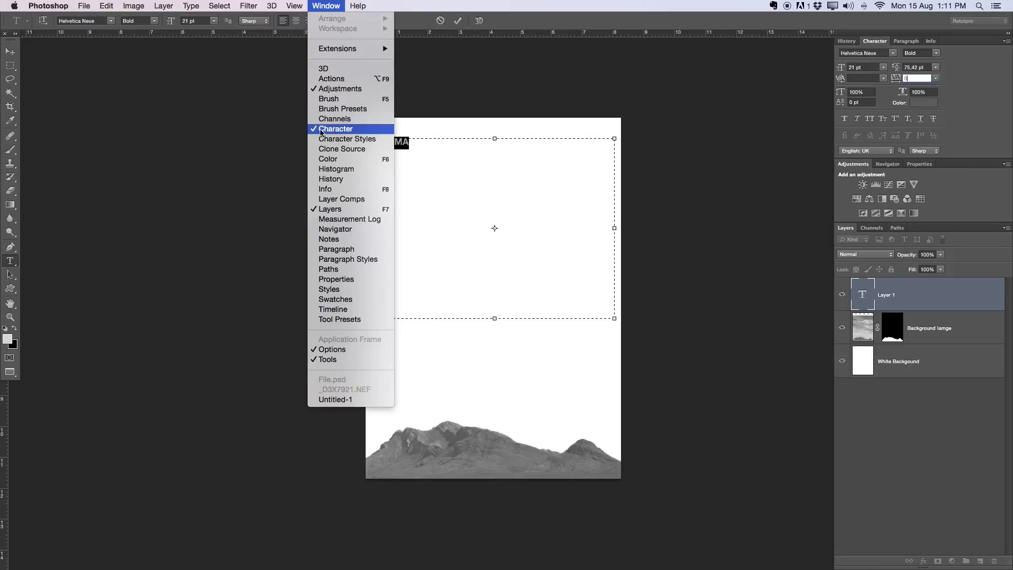
{"action": "left_click", "coordinate": [319, 129]}
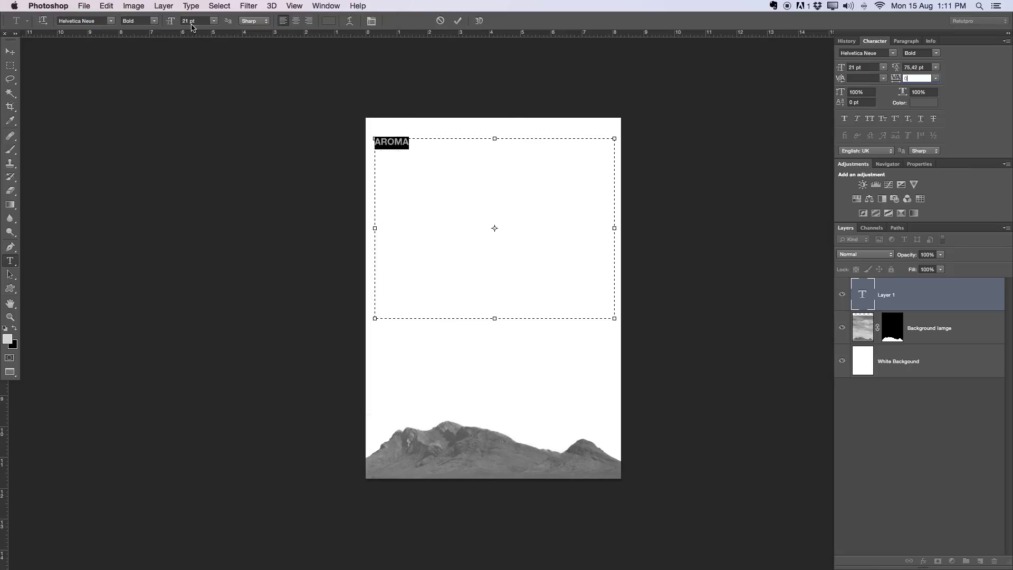
{"action": "left_click_drag", "start_coordinate": [171, 24], "coordinate": [237, 26]}
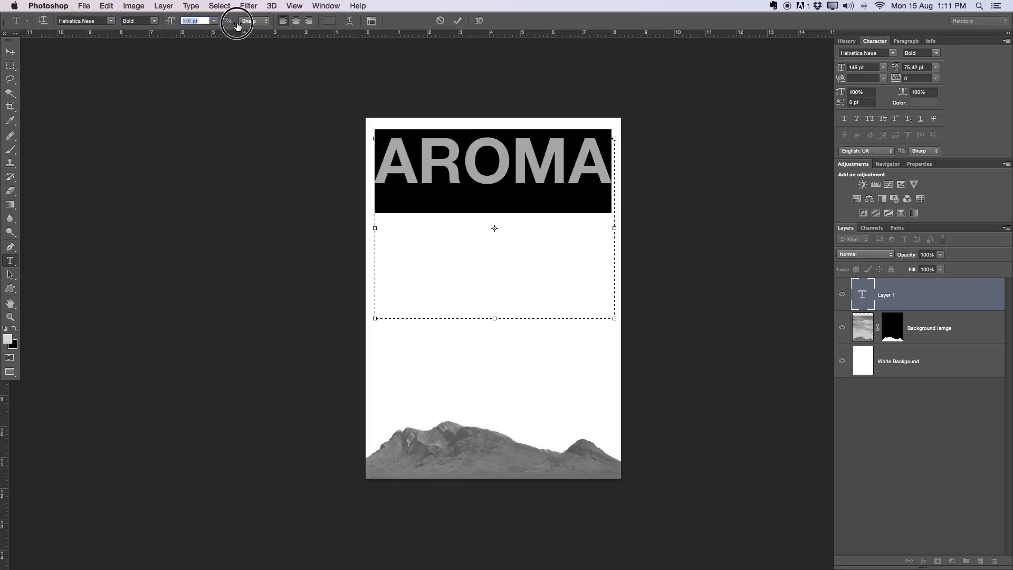
{"action": "left_click", "coordinate": [458, 21]}
{"action": "left_click", "coordinate": [10, 51]}
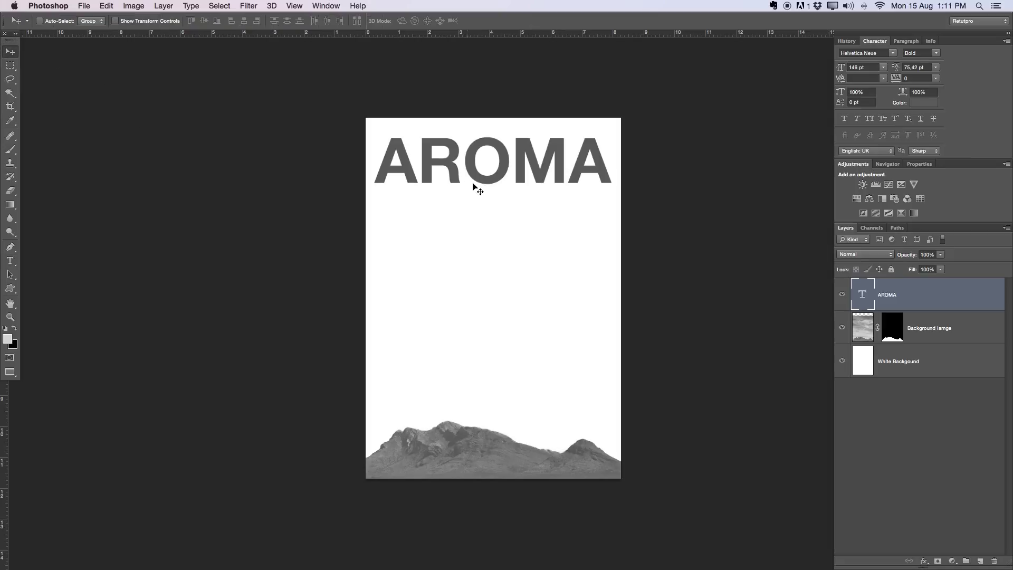
{"action": "left_click_drag", "start_coordinate": [473, 184], "coordinate": [486, 248]}
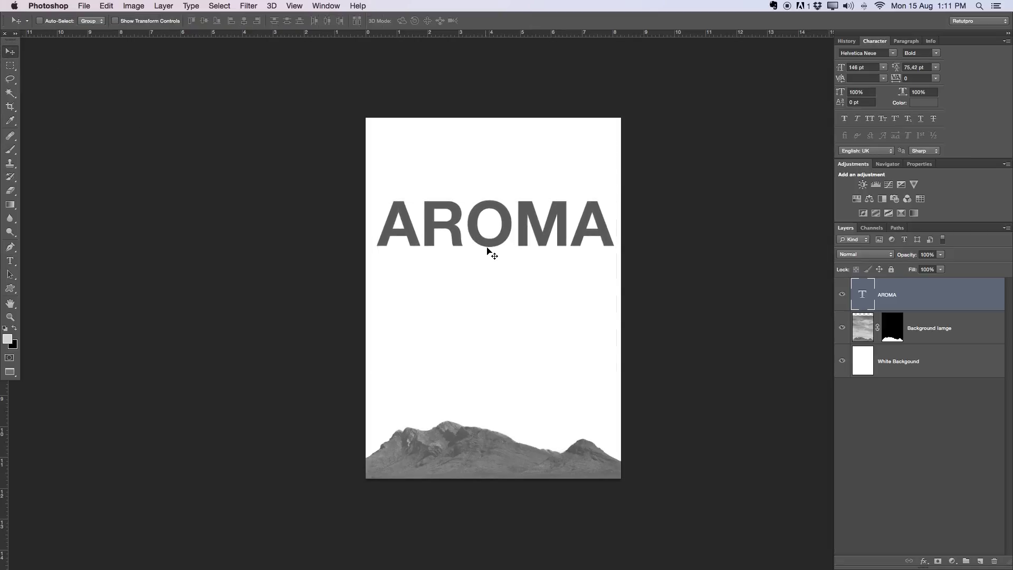
Step: Shrink AROMA slightly to about 134 pt to fit the page and nudge it right
{"action": "key", "text": "t"}
{"action": "left_click", "coordinate": [498, 216]}
{"action": "key", "text": "super+a"}
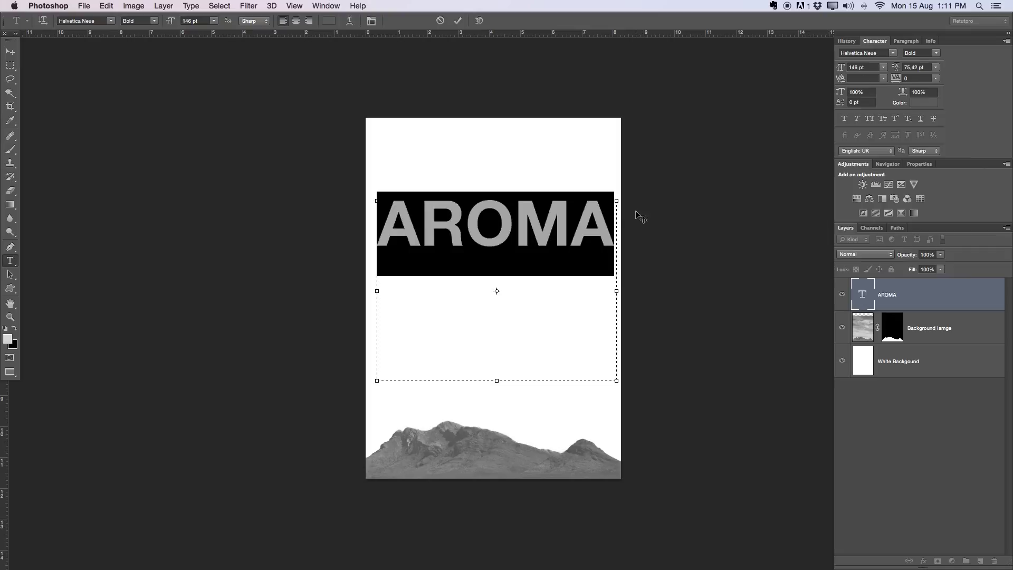
{"action": "left_click_drag", "start_coordinate": [176, 20], "coordinate": [165, 19]}
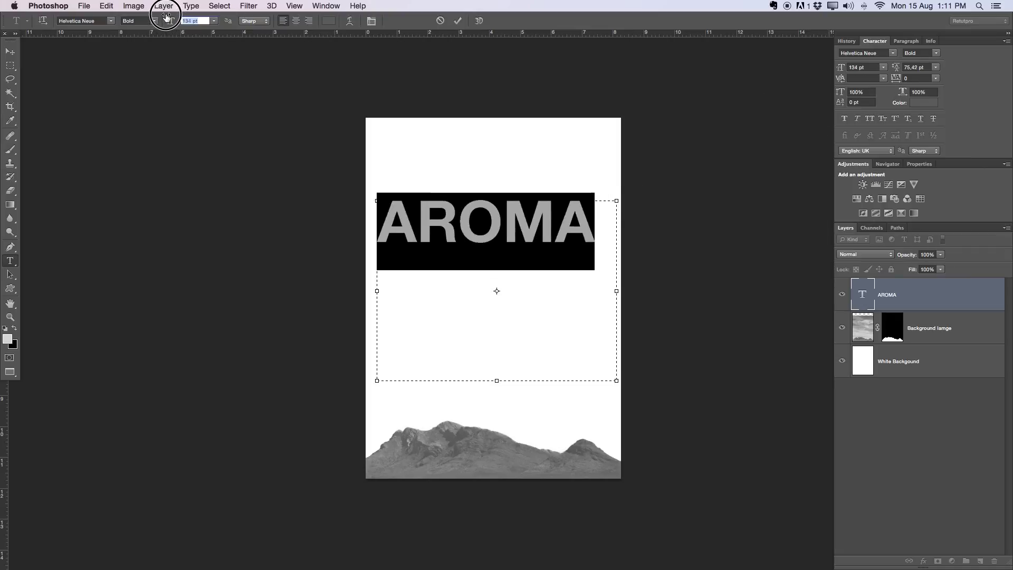
{"action": "left_click", "coordinate": [458, 20]}
{"action": "key", "text": "v"}
{"action": "left_click_drag", "start_coordinate": [494, 231], "coordinate": [499, 230]}
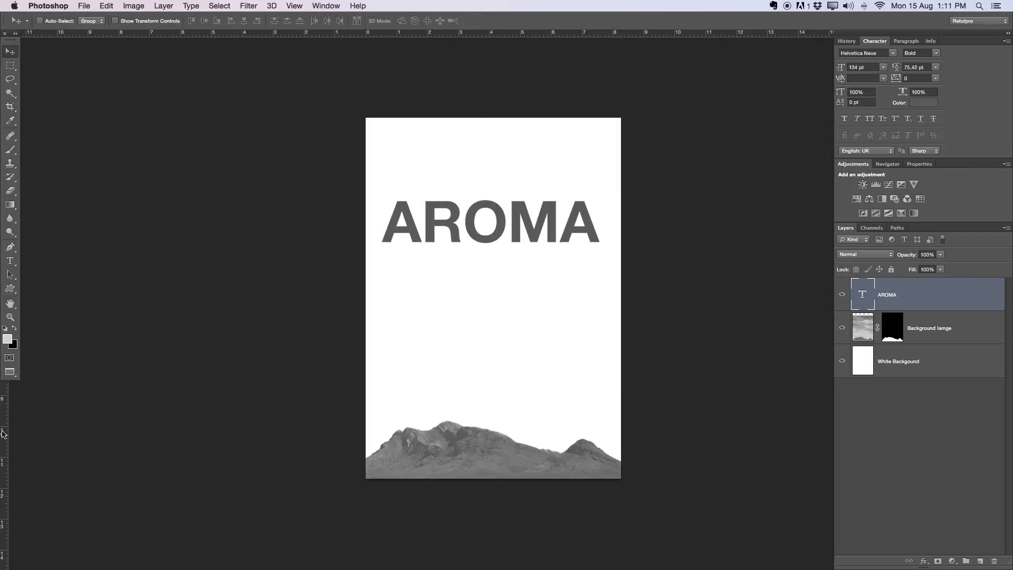
Step: Add vertical guides near both page edges, resize AROMA to 132 pt between them, and raise it slightly
{"action": "left_click_drag", "start_coordinate": [2, 432], "coordinate": [377, 439]}
{"action": "left_click_drag", "start_coordinate": [5, 459], "coordinate": [606, 423]}
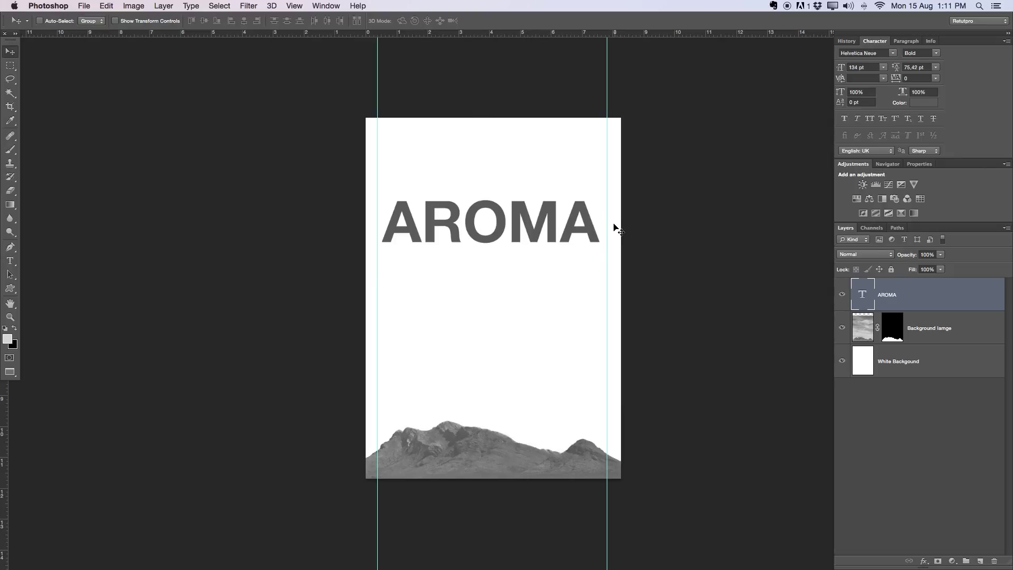
{"action": "key", "text": "t"}
{"action": "left_click", "coordinate": [594, 224]}
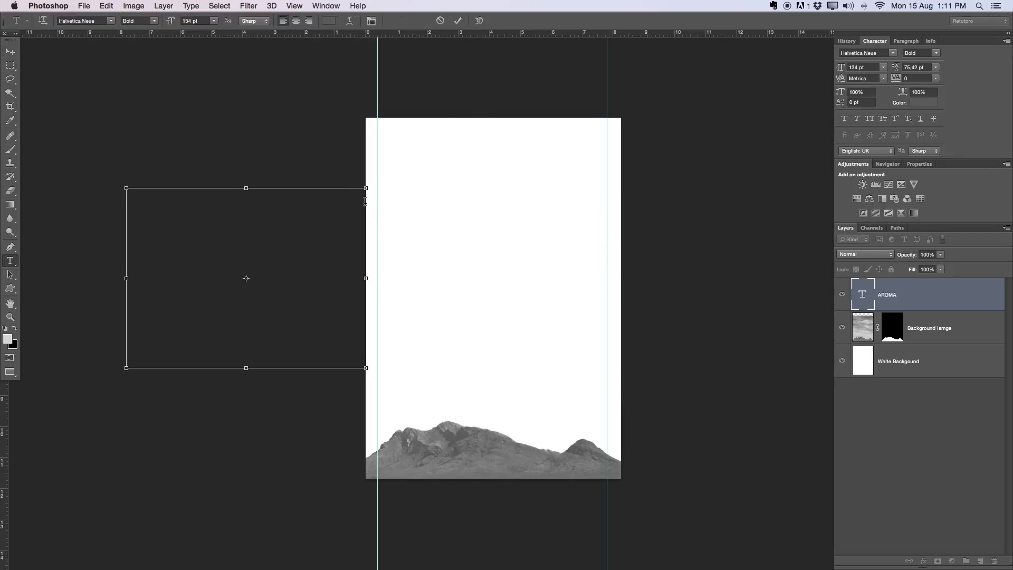
{"action": "double_click", "coordinate": [456, 213]}
{"action": "left_click_drag", "start_coordinate": [171, 22], "coordinate": [171, 23]}
{"action": "left_click", "coordinate": [457, 21]}
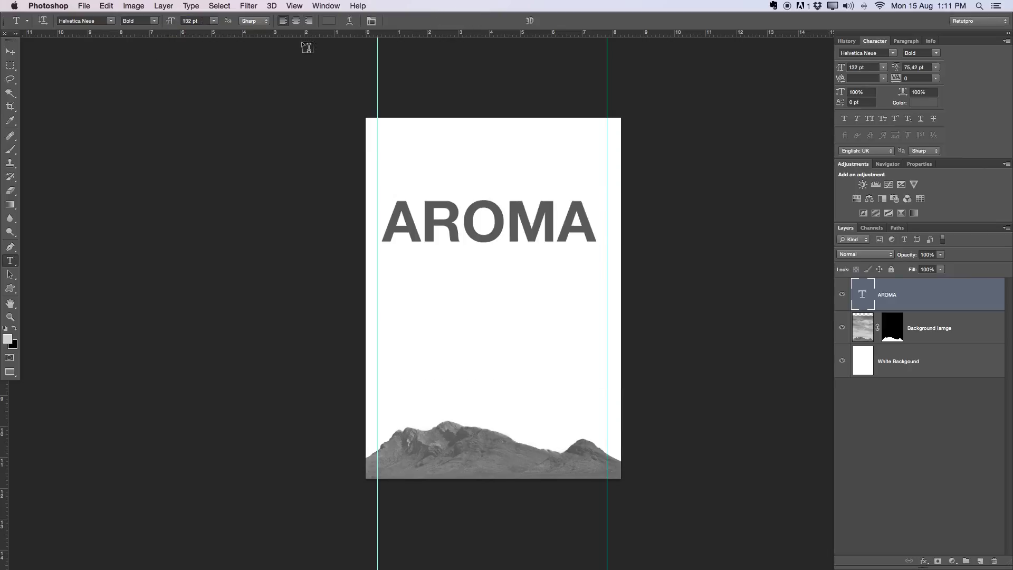
{"action": "left_click", "coordinate": [10, 51]}
{"action": "left_click_drag", "start_coordinate": [496, 201], "coordinate": [499, 186]}
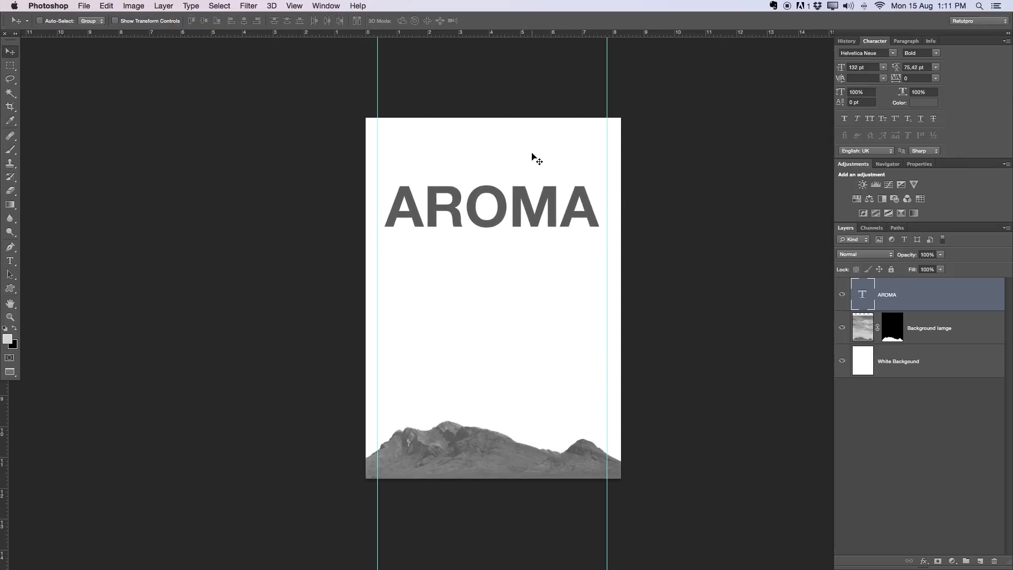
Step: Nudge AROMA left and place a duplicate of the title below it
{"action": "key", "text": "Left"}
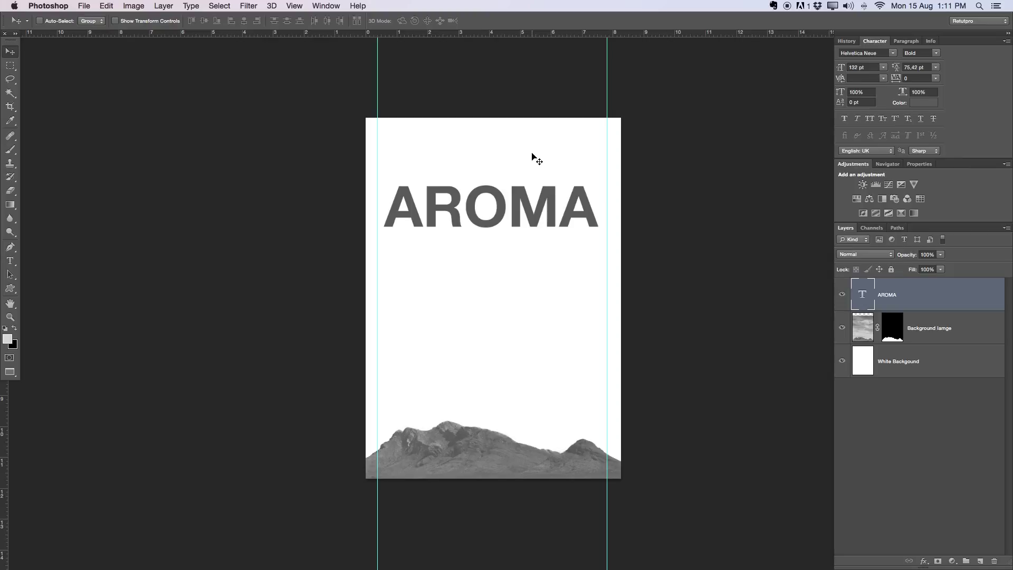
{"action": "key", "text": "super+j"}
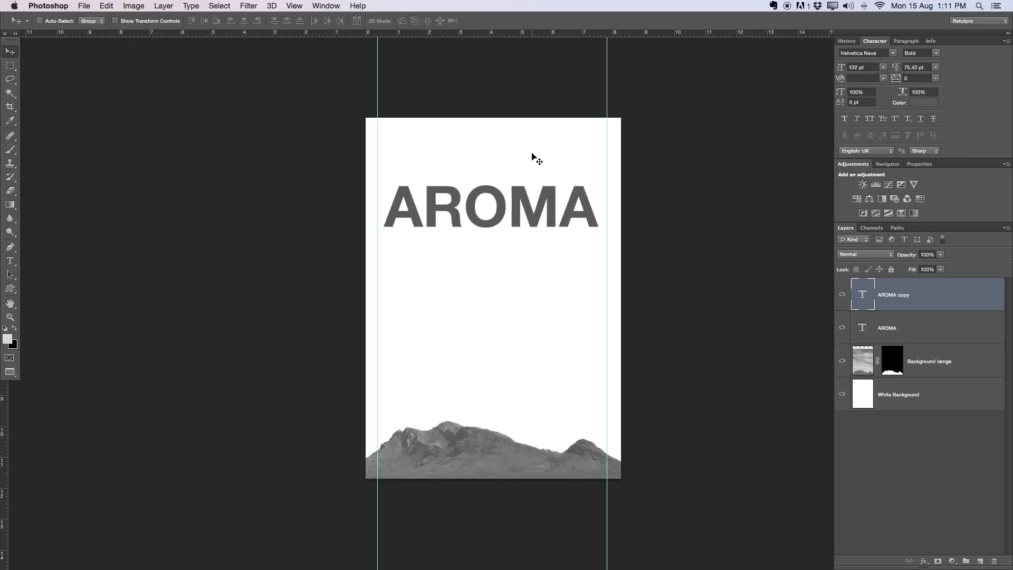
{"action": "left_click_drag", "start_coordinate": [495, 225], "coordinate": [493, 283]}
{"action": "key", "text": "t"}
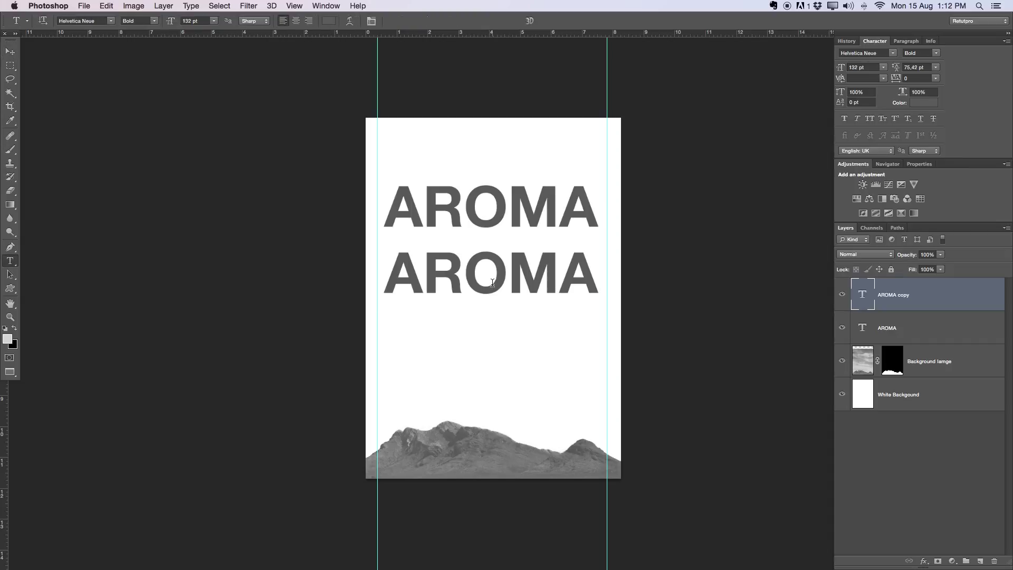
{"action": "left_click", "coordinate": [492, 283]}
{"action": "left_click_drag", "start_coordinate": [607, 265], "coordinate": [309, 253]}
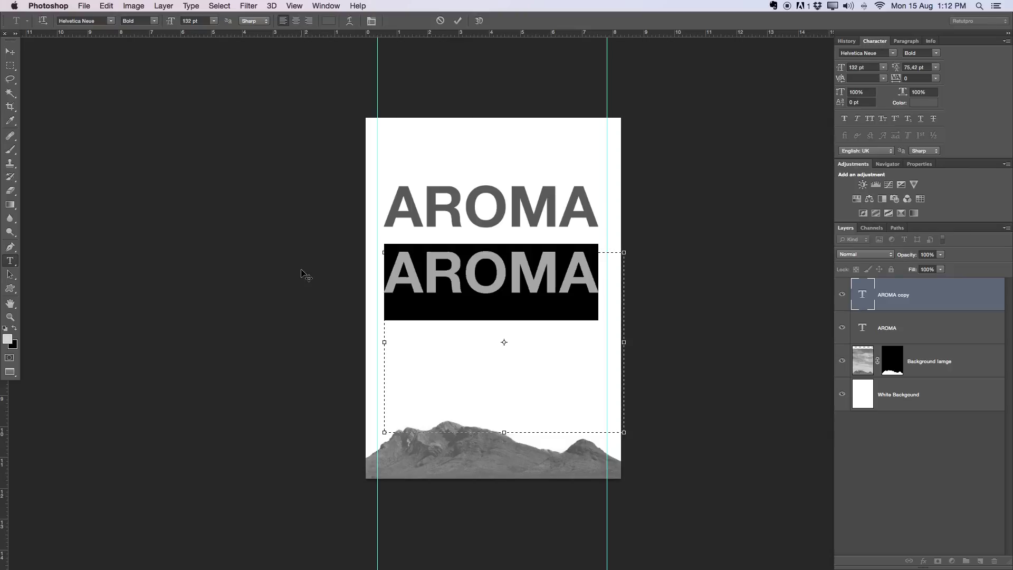
Step: Replace the duplicate's text with ELECTRONIC MUSIC FESTIVAL
{"action": "type", "text": "ELE"}
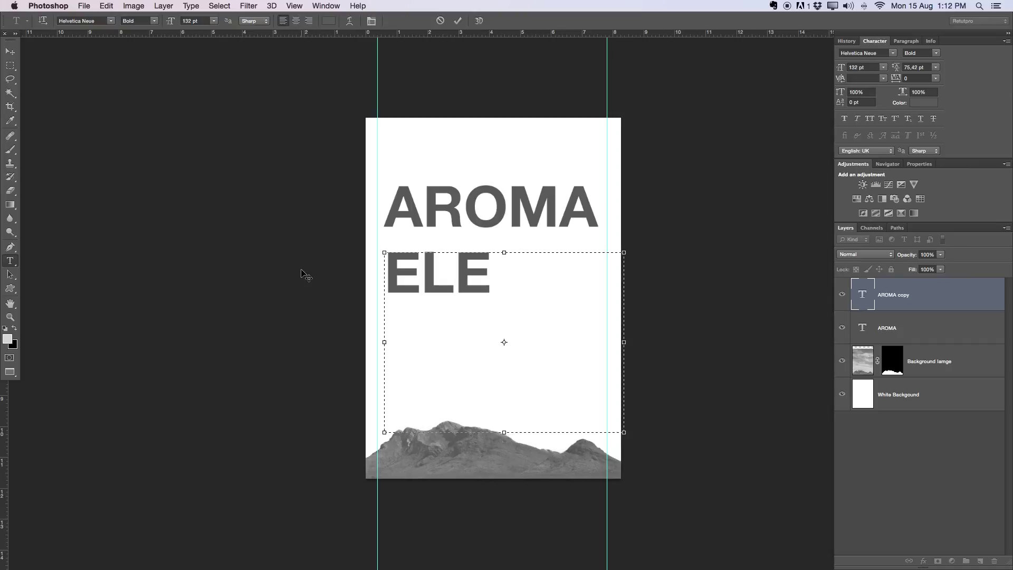
{"action": "type", "text": "CTRONIC"}
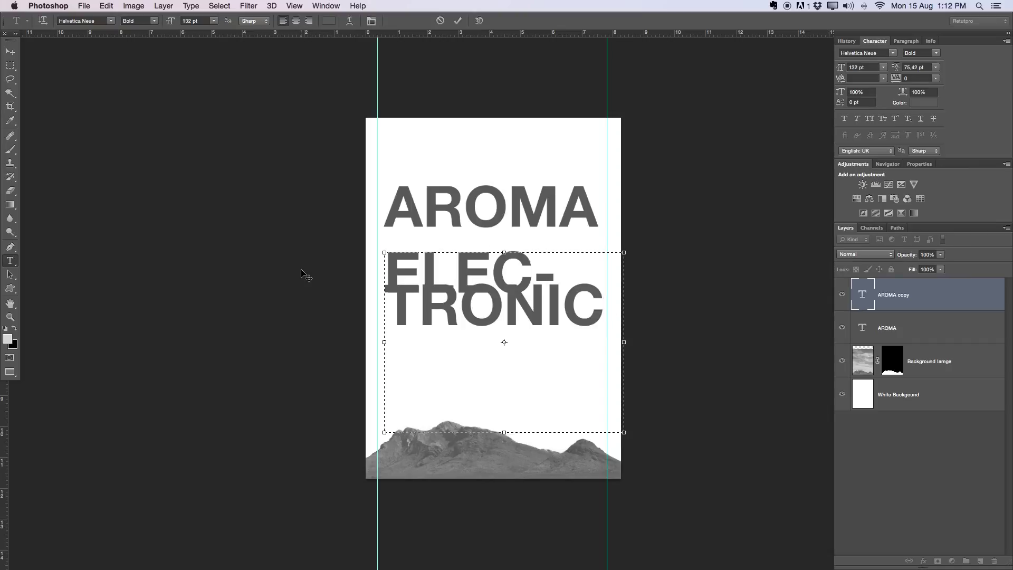
{"action": "type", "text": ",U"}
{"action": "key", "text": "BackSpace"}
{"action": "key", "text": "BackSpace"}
{"action": "type", "text": "MUSCI"}
{"action": "key", "text": "BackSpace"}
{"action": "key", "text": "BackSpace"}
{"action": "type", "text": "IC"}
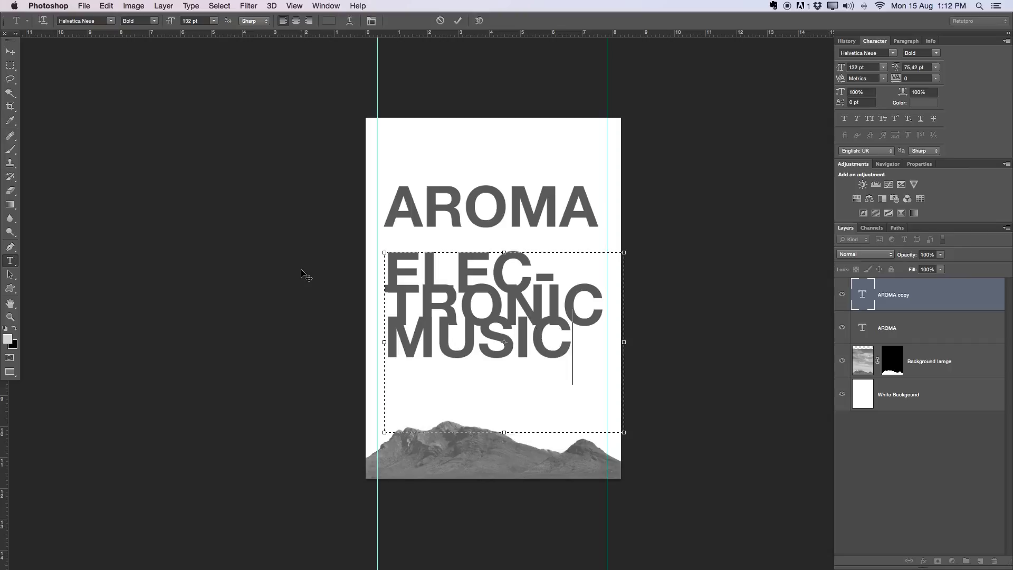
{"action": "type", "text": " FESTIV"}
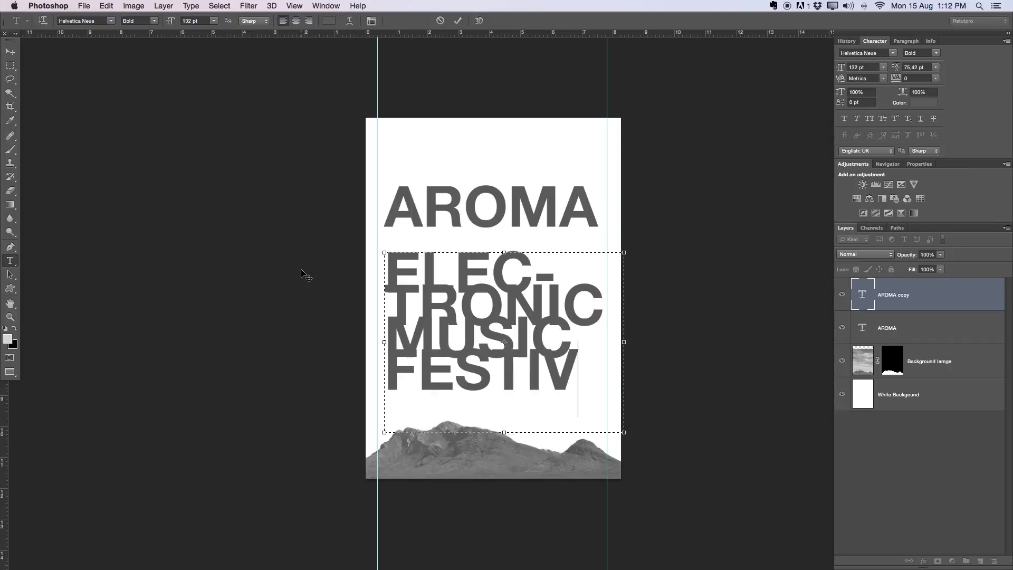
{"action": "type", "text": "AL"}
Step: Shrink the subtitle onto a single line and set it to Helvetica Neue Regular
{"action": "key", "text": "super+a"}
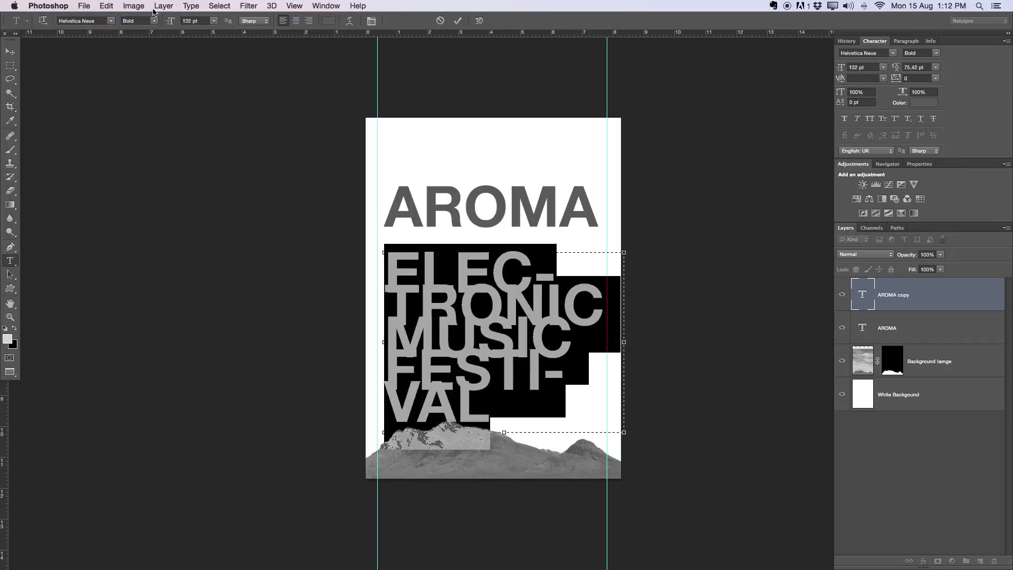
{"action": "left_click_drag", "start_coordinate": [172, 20], "coordinate": [116, 3]}
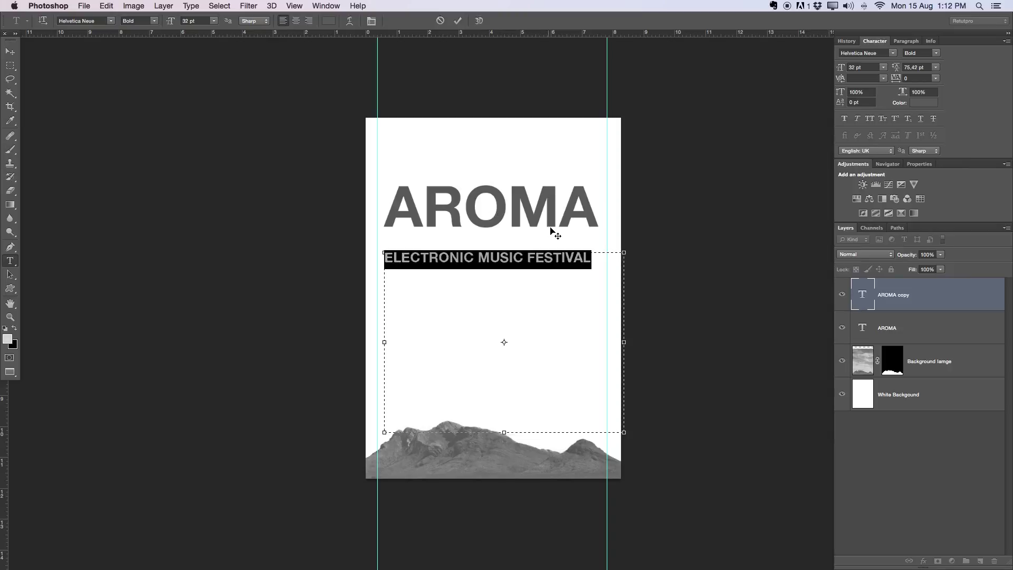
{"action": "left_click", "coordinate": [152, 21]}
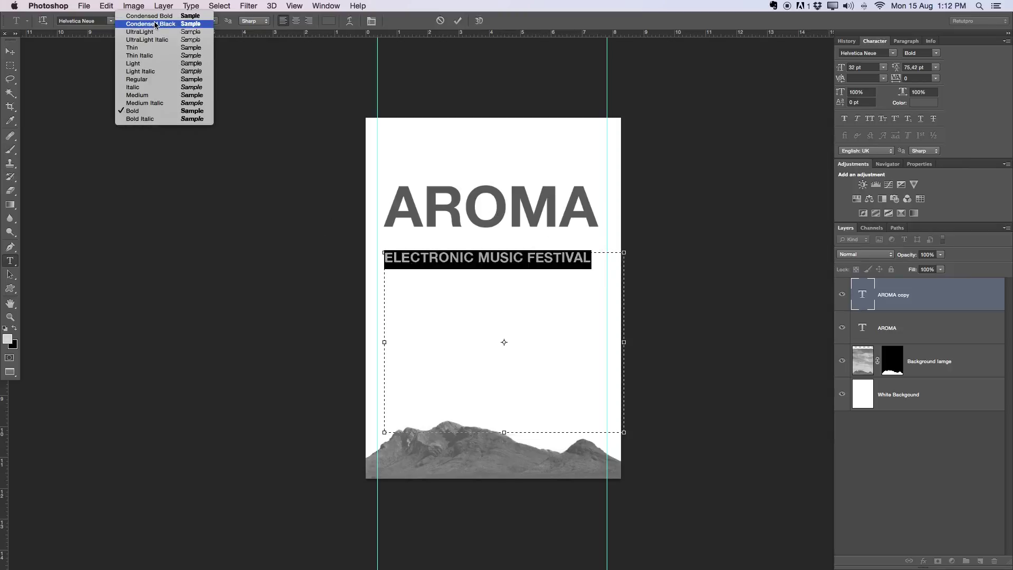
{"action": "left_click", "coordinate": [154, 80]}
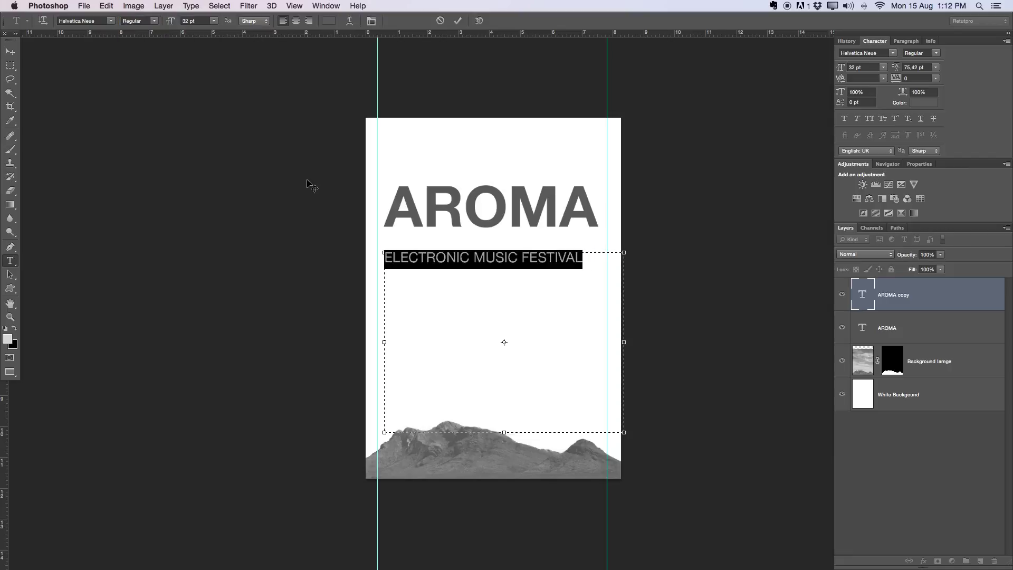
Step: Set the subtitle to 25 pt with 240 tracking and commit the text
{"action": "left_click", "coordinate": [590, 268]}
{"action": "left_click_drag", "start_coordinate": [590, 262], "coordinate": [378, 244]}
{"action": "left_click", "coordinate": [169, 21]}
{"action": "left_click_drag", "start_coordinate": [170, 21], "coordinate": [174, 21]}
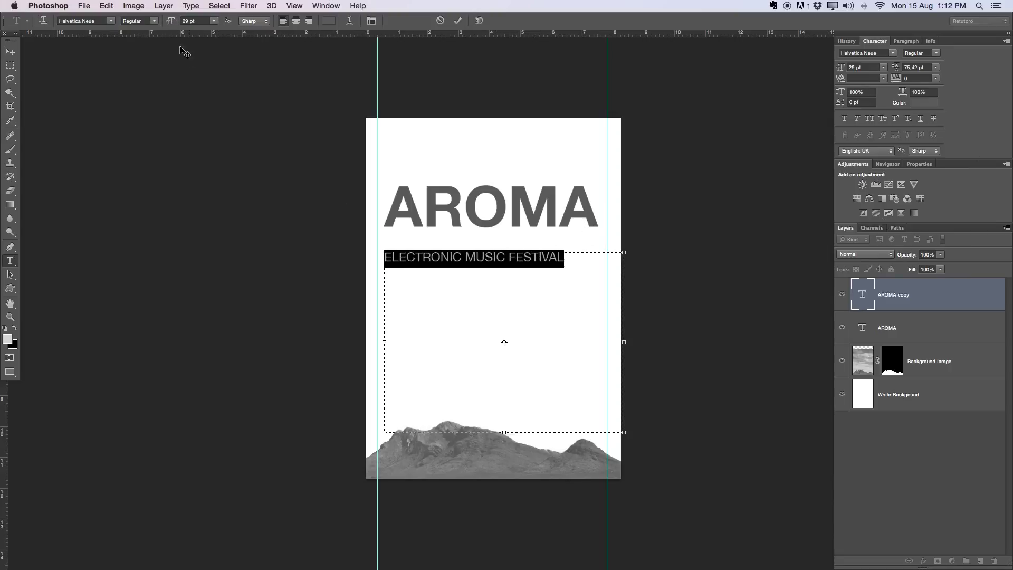
{"action": "left_click", "coordinate": [169, 21]}
{"action": "type", "text": "25"}
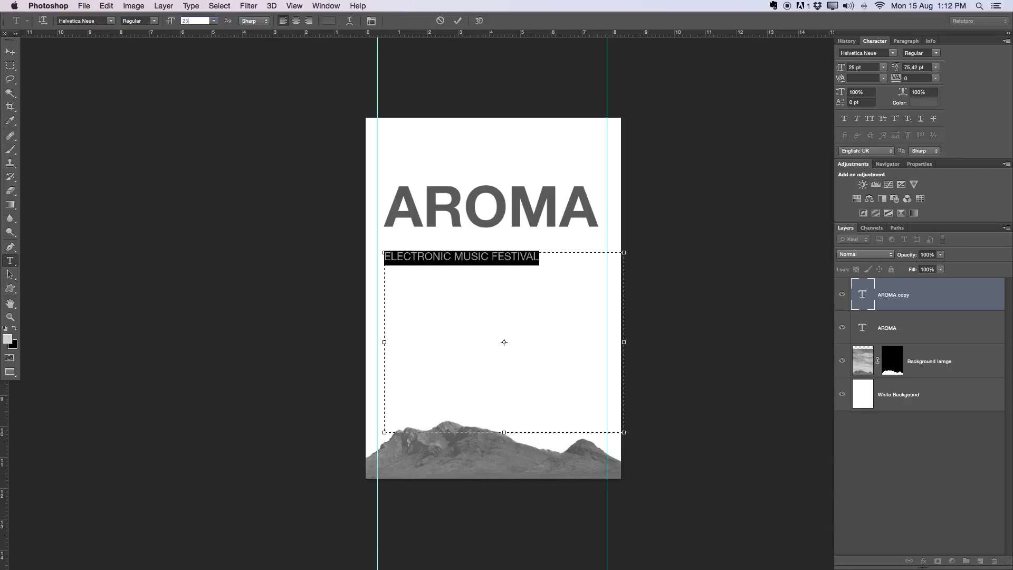
{"action": "left_click_drag", "start_coordinate": [897, 79], "coordinate": [905, 78]}
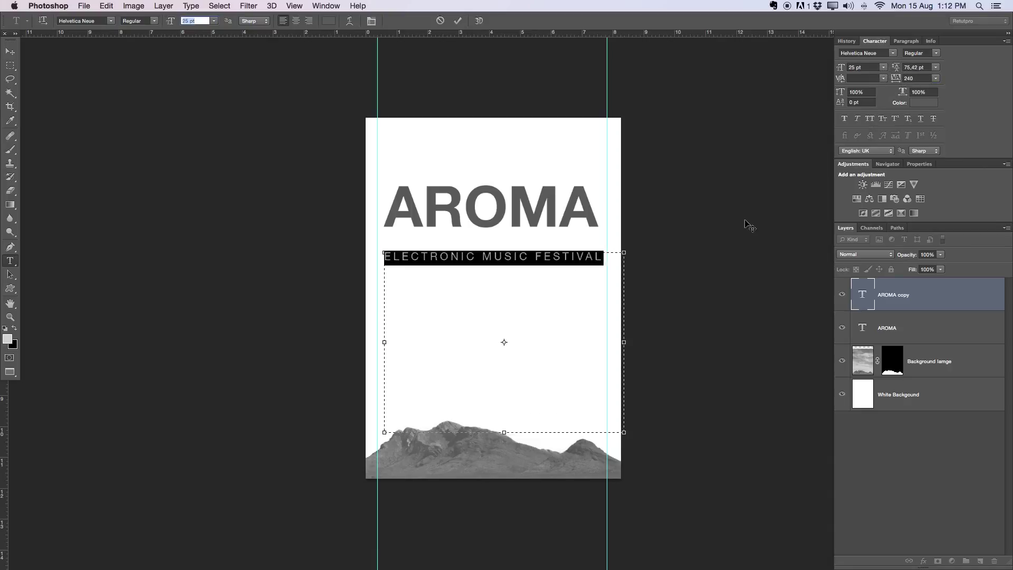
{"action": "left_click", "coordinate": [457, 21]}
Step: Move the festival subtitle up directly under AROMA and fine-tune its position
{"action": "key", "text": "v"}
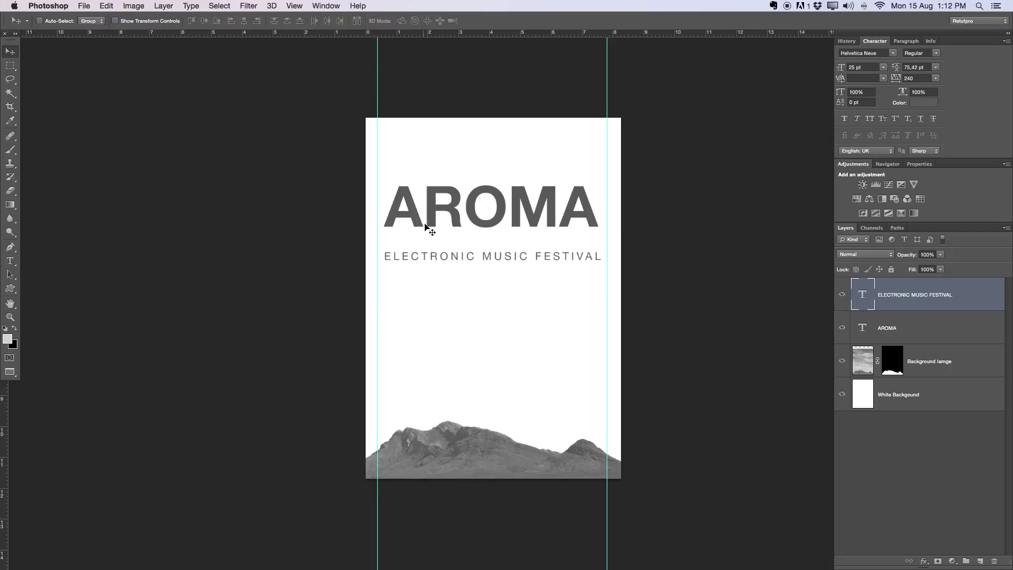
{"action": "left_click_drag", "start_coordinate": [434, 247], "coordinate": [431, 228]}
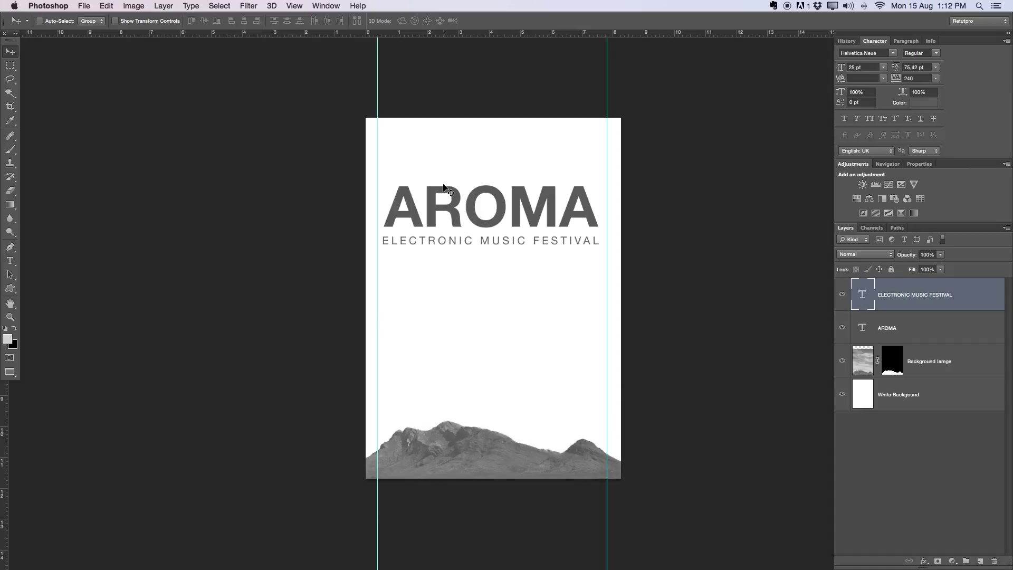
{"action": "key", "text": "Down"}
{"action": "key", "text": "Down"}
{"action": "key", "text": "Right"}
{"action": "key", "text": "Right"}
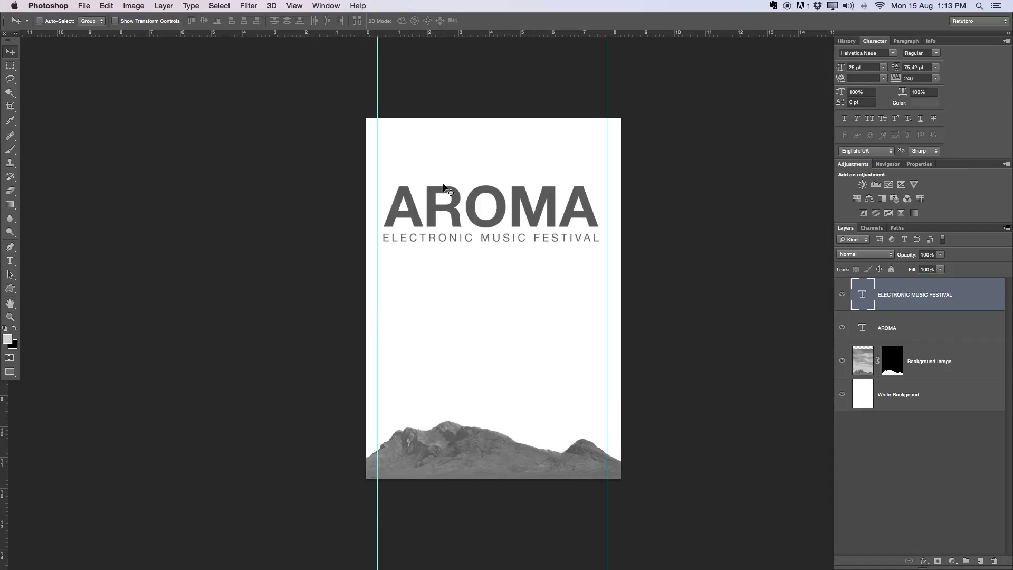
{"action": "key", "text": "Down"}
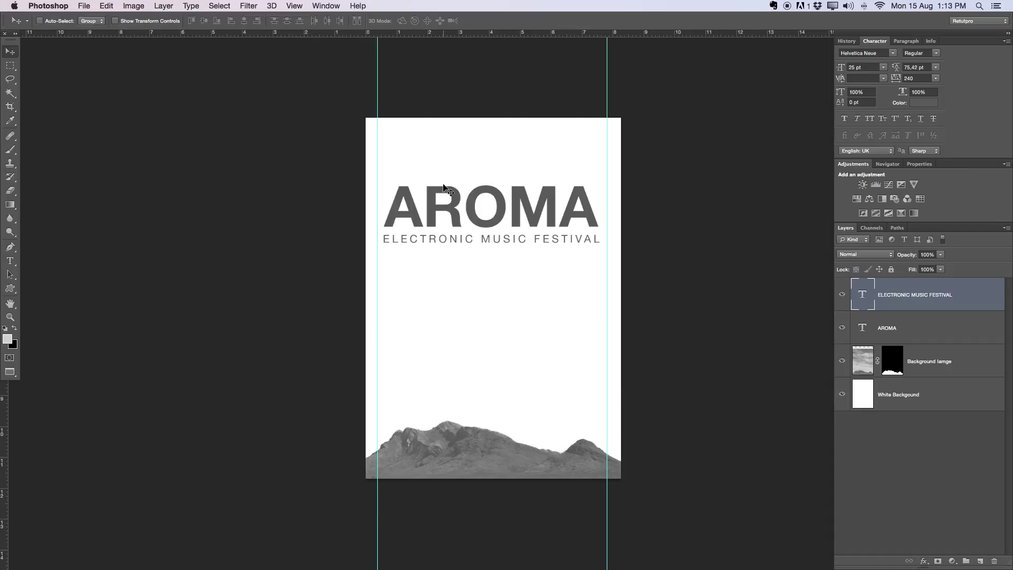
{"action": "key", "text": "Down"}
Step: Duplicate the subtitle and place the copy just below the original
{"action": "key", "text": "super+j"}
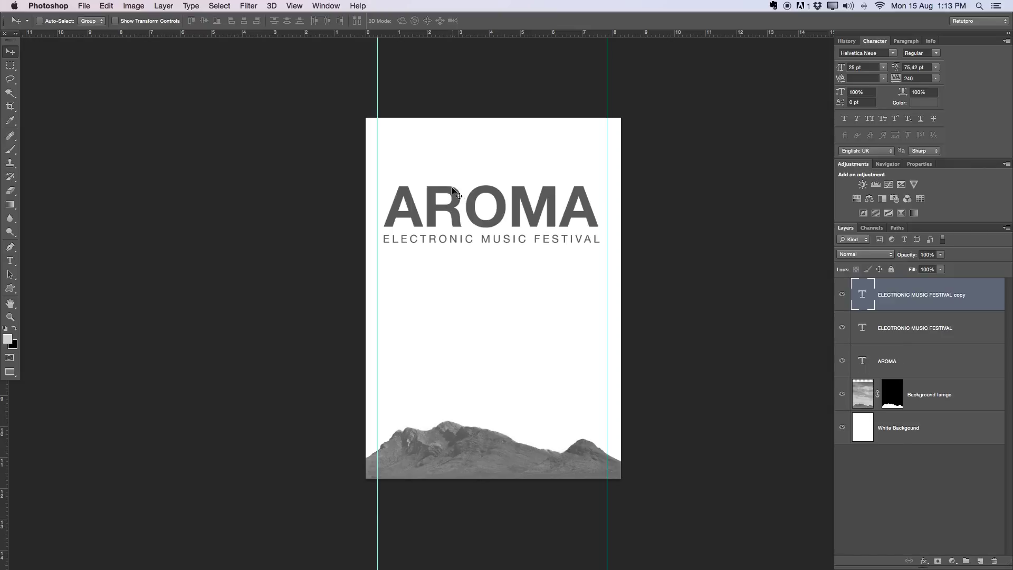
{"action": "left_click_drag", "start_coordinate": [483, 273], "coordinate": [496, 254]}
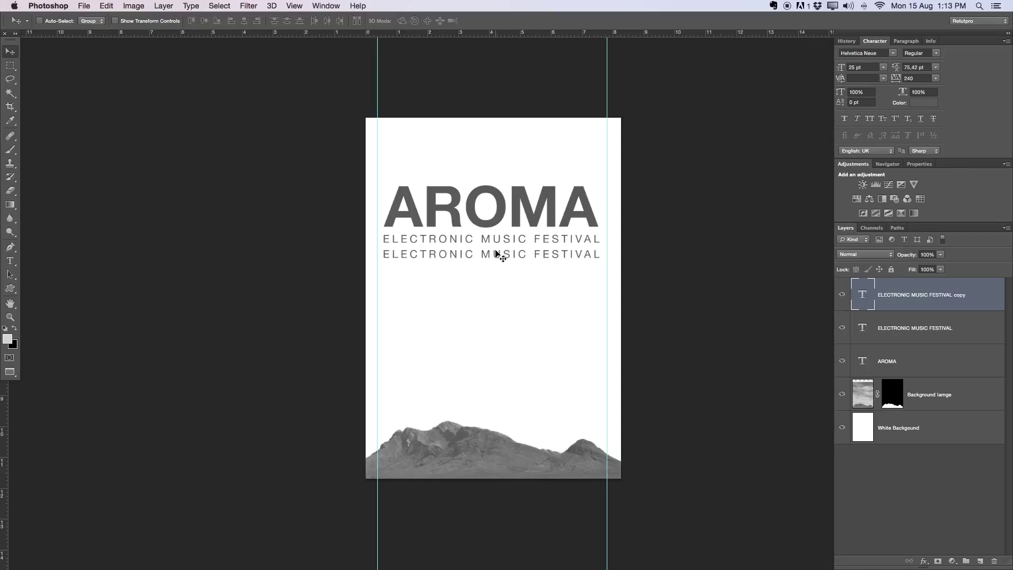
{"action": "double_click", "coordinate": [496, 254]}
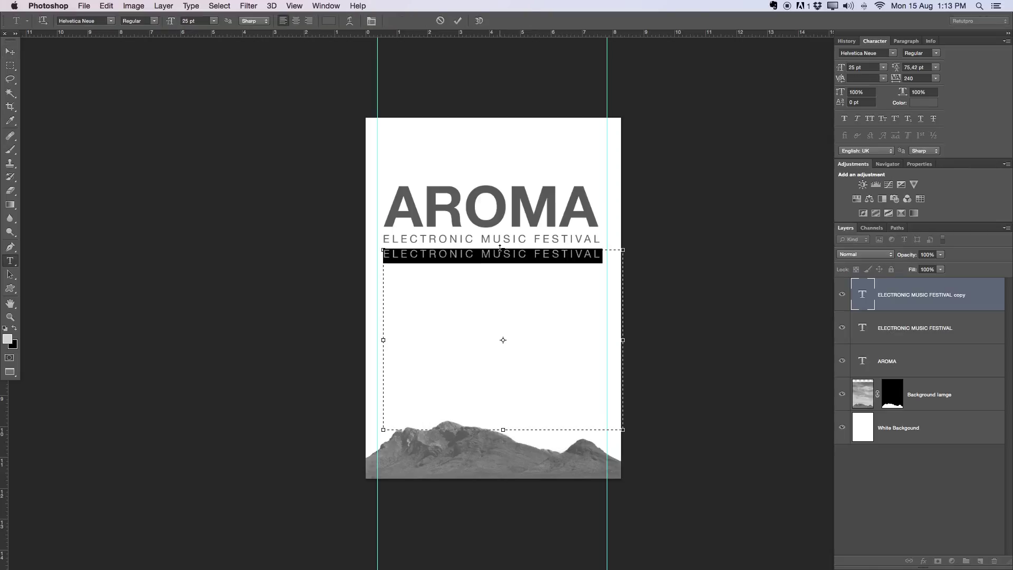
Step: Rewrite the copied line as PETROL CLUB 26.08.2016 and commit it
{"action": "type", "text": "PETROL CLUB 26.08.2016"}
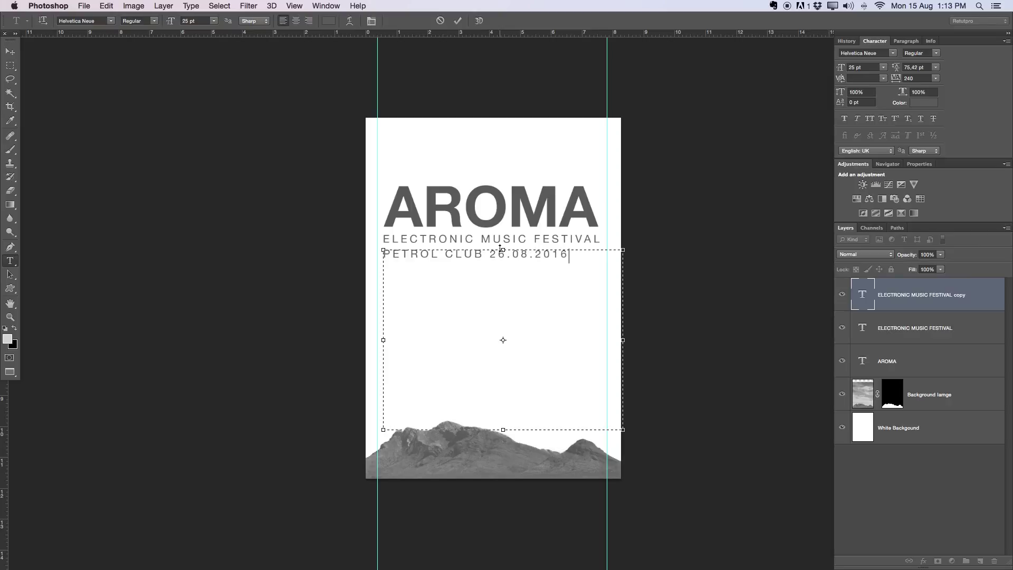
{"action": "key", "text": "super+a"}
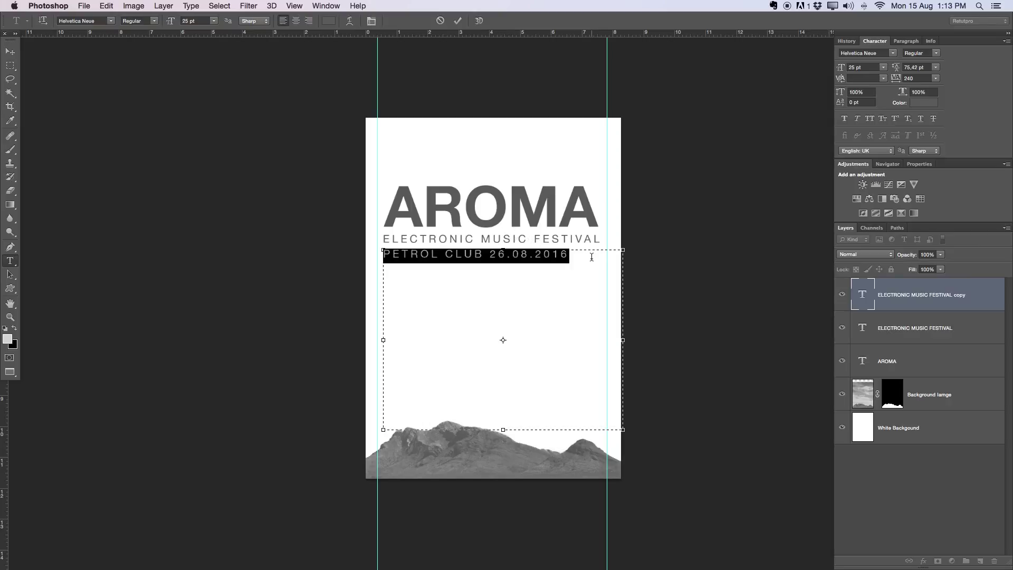
{"action": "left_click", "coordinate": [458, 21]}
Step: Centre the venue line under the festival subtitle
{"action": "key", "text": "v"}
{"action": "mouse_move", "coordinate": [500, 296]}
{"action": "left_mouse_down"}
{"action": "mouse_move", "coordinate": [513, 296]}
{"action": "mouse_move", "coordinate": [507, 289]}
{"action": "left_mouse_up"}
{"action": "key", "text": "Left"}
{"action": "key", "text": "Left"}
{"action": "key", "text": "Left"}
{"action": "key", "text": "Left"}
{"action": "key", "text": "Left"}
{"action": "key", "text": "Left"}
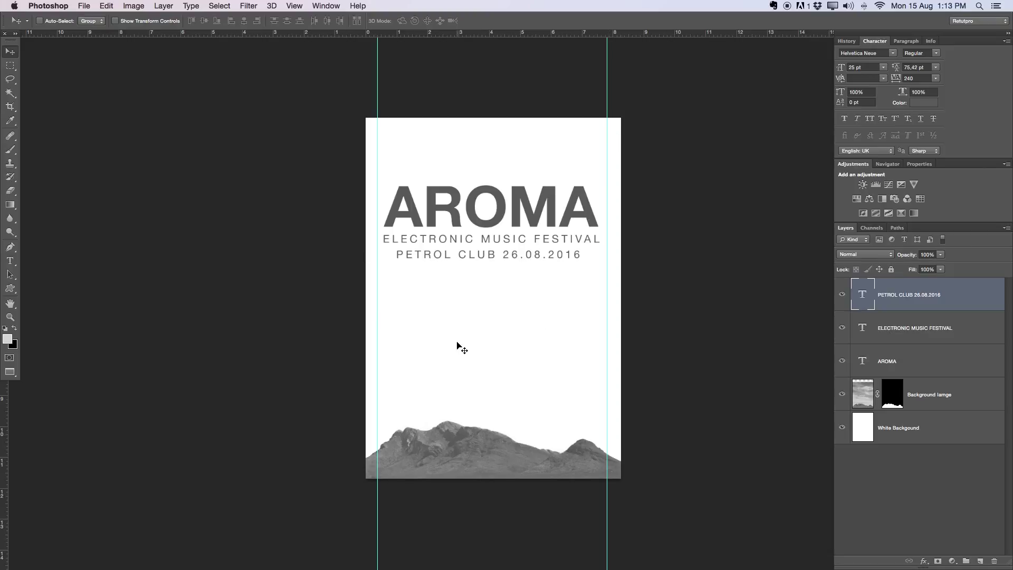
{"action": "key", "text": "Down"}
{"action": "key", "text": "Down"}
{"action": "key", "text": "Right"}
{"action": "key", "text": "Right"}
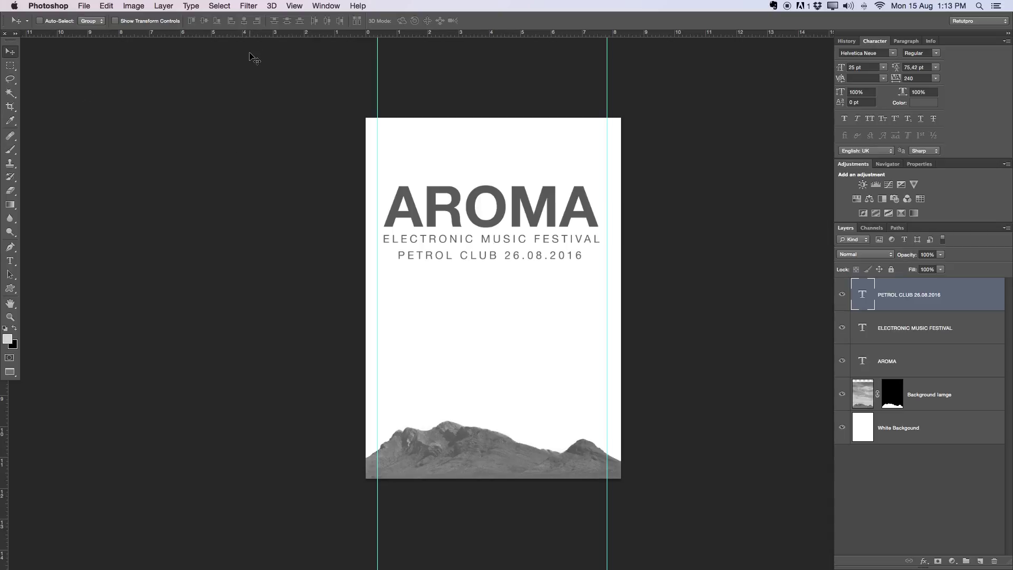
Step: Try wider letter spacing on the venue line, cancel it, and nudge the line up
{"action": "key", "text": "t"}
{"action": "left_click", "coordinate": [515, 254]}
{"action": "key", "text": "super+a"}
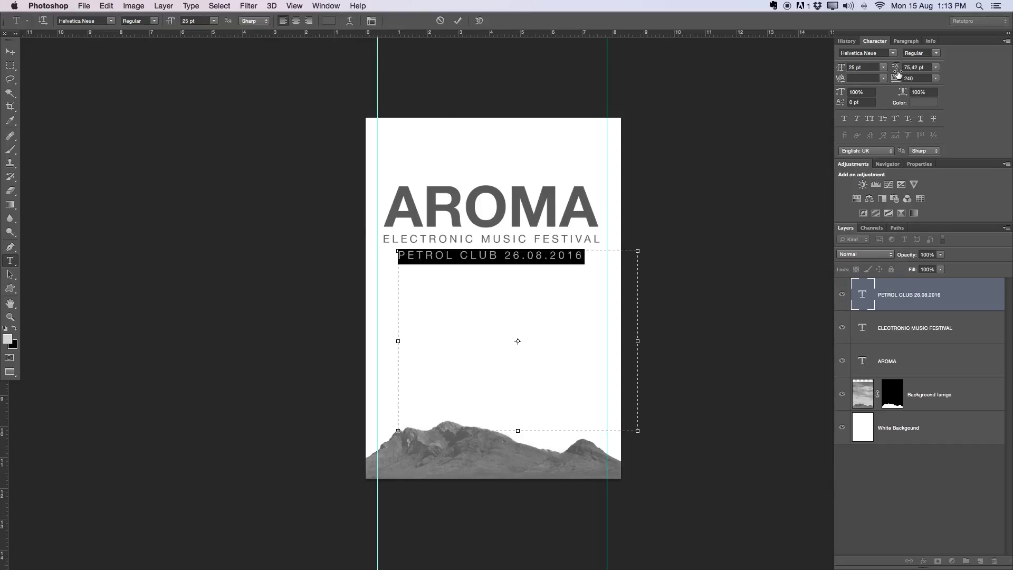
{"action": "left_click_drag", "start_coordinate": [897, 79], "coordinate": [918, 79]}
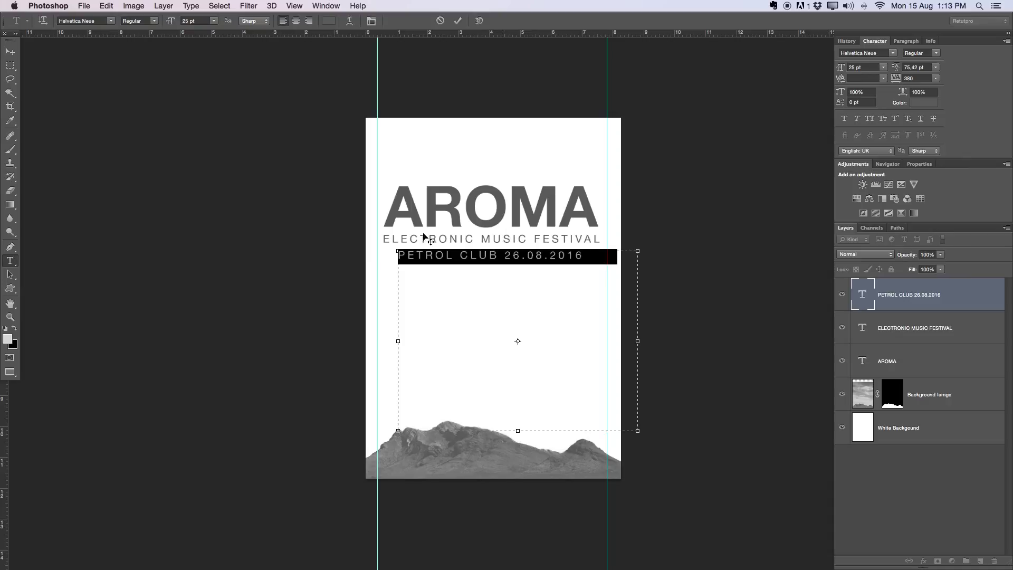
{"action": "key", "text": "Escape"}
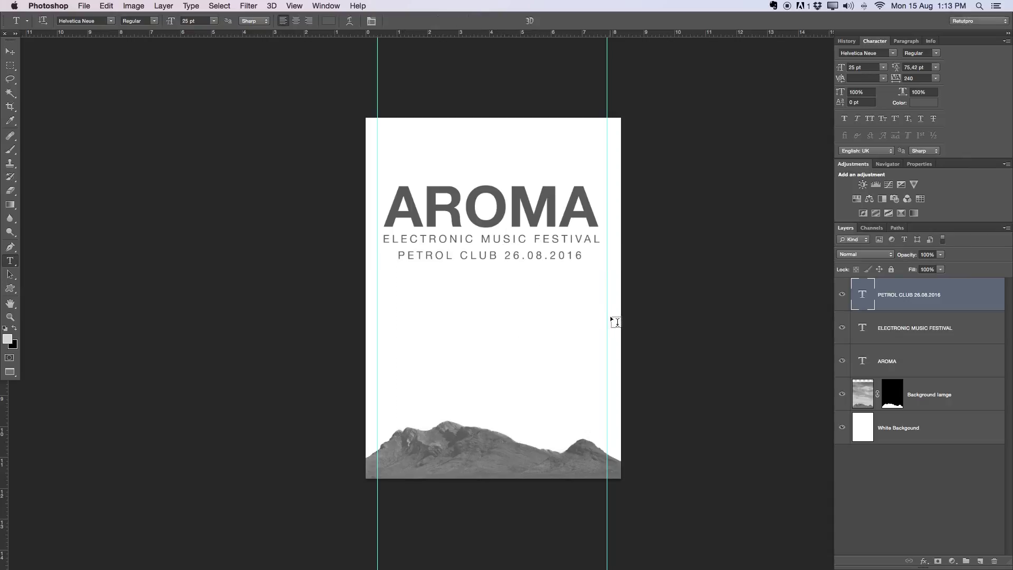
{"action": "key", "text": "v"}
{"action": "key", "text": "Up"}
{"action": "key", "text": "Up"}
{"action": "key", "text": "Up"}
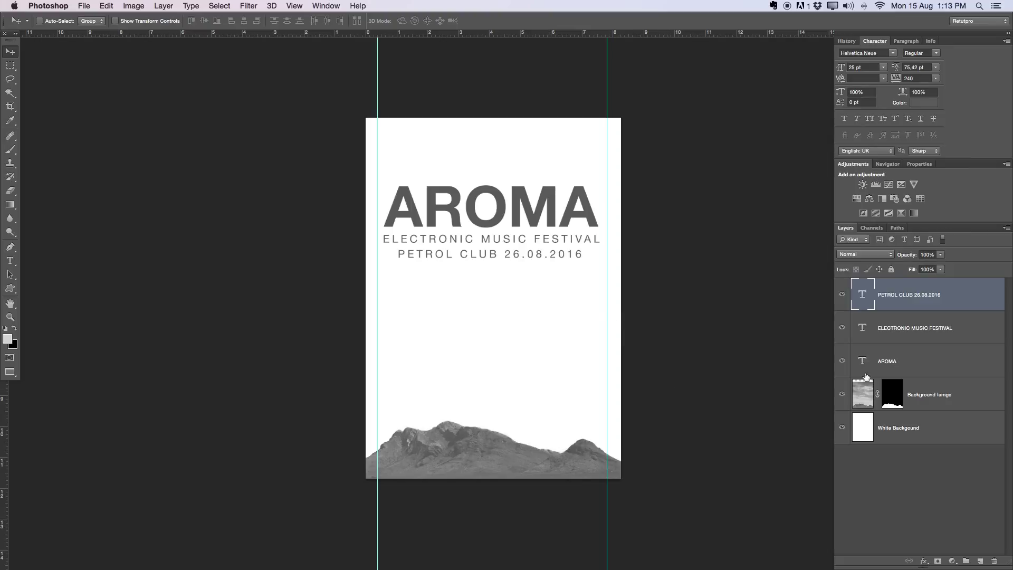
Step: Group the three text layers into a new group and rename it
{"action": "left_click", "coordinate": [944, 331], "text": "shift"}
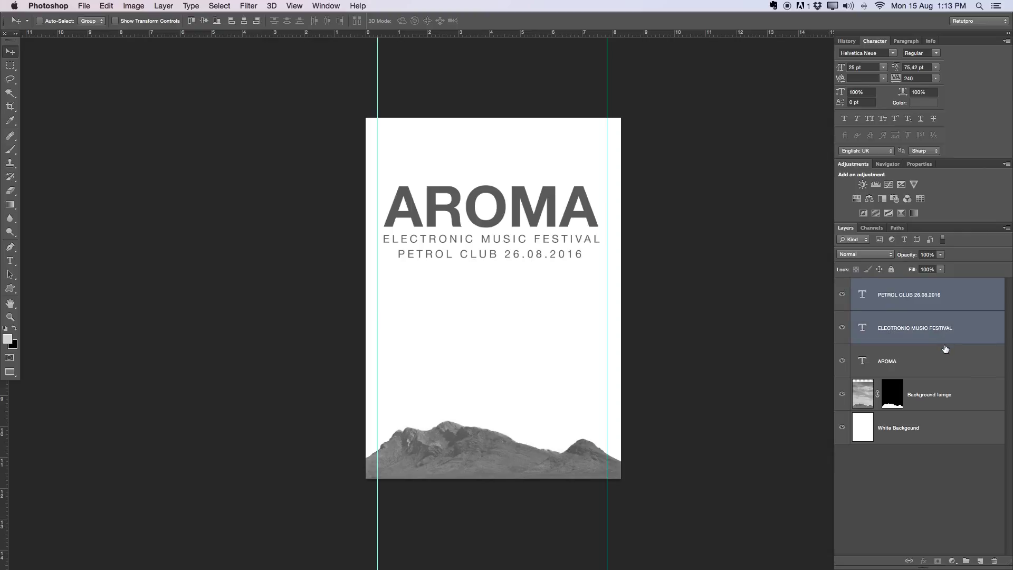
{"action": "left_click", "coordinate": [932, 353], "text": "shift"}
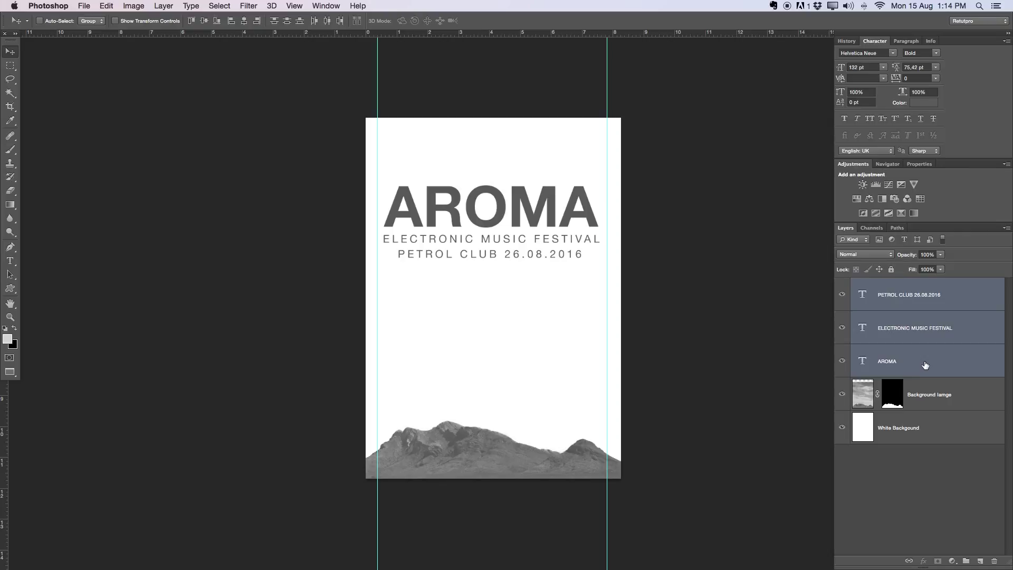
{"action": "key", "text": "super+g"}
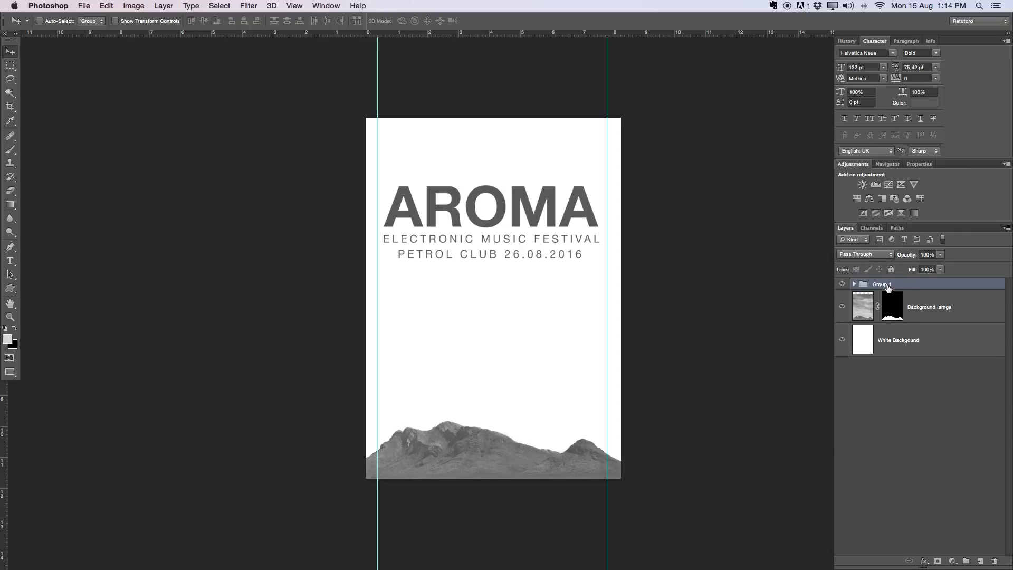
{"action": "double_click", "coordinate": [889, 285]}
{"action": "key", "text": "BackSpace"}
{"action": "key", "text": "Return"}
Step: Group the mountain image and white layers into a group named Background
{"action": "left_click", "coordinate": [987, 313]}
{"action": "left_click", "coordinate": [936, 336], "text": "shift"}
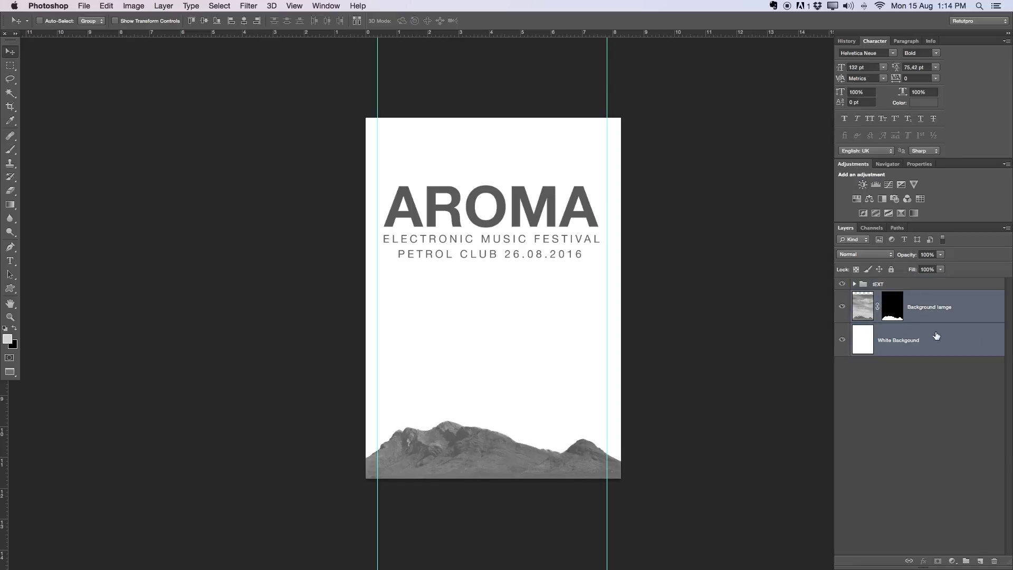
{"action": "key", "text": "super+g"}
{"action": "double_click", "coordinate": [884, 297]}
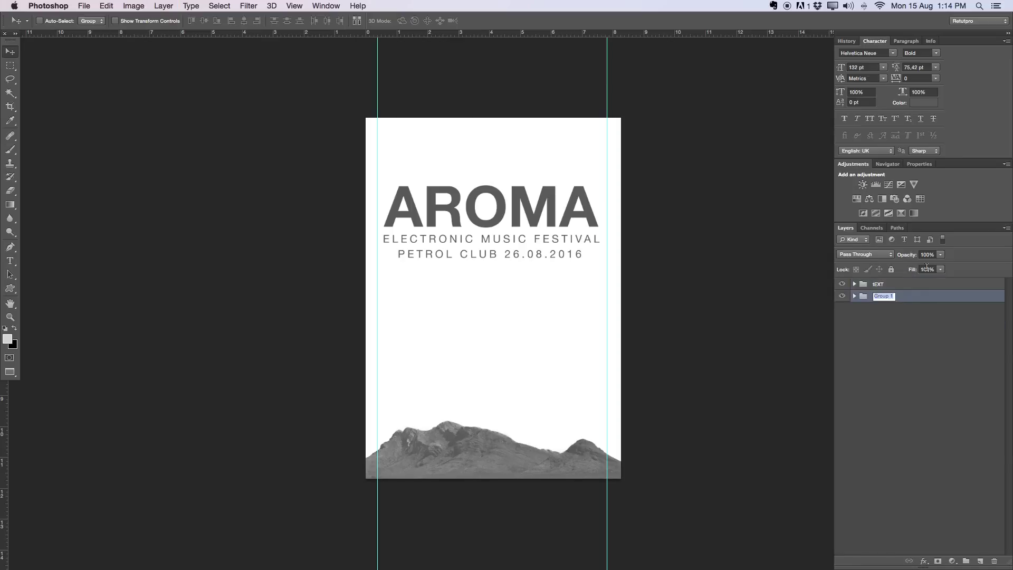
{"action": "type", "text": "Background"}
{"action": "key", "text": "Return"}
Step: Correct the text group's name to 'Text'
{"action": "double_click", "coordinate": [876, 284]}
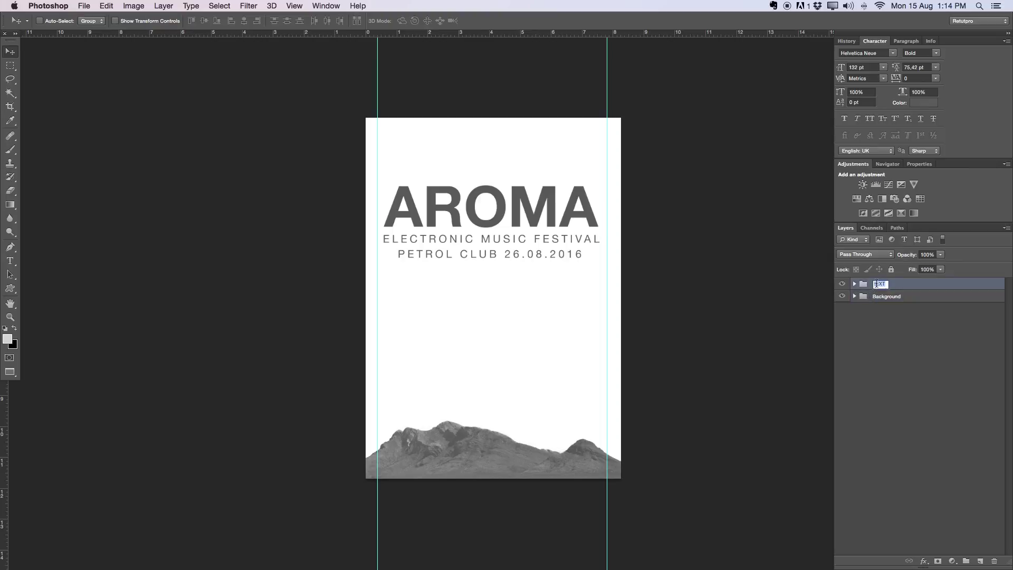
{"action": "type", "text": "Text"}
{"action": "key", "text": "Return"}
{"action": "scroll", "coordinate": [587, 357], "scroll_direction": "right", "scroll_amount": 2}
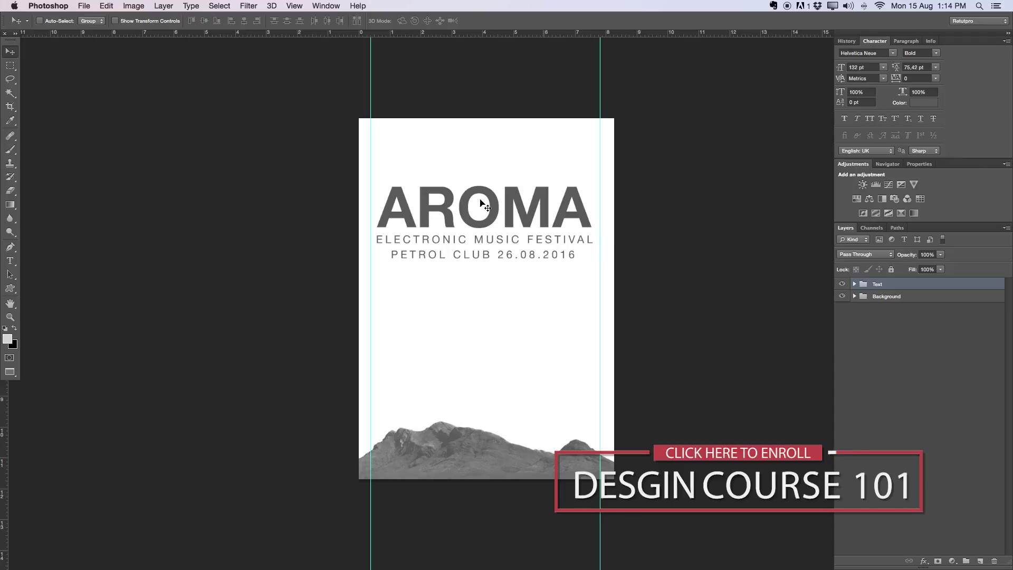
{"action": "left_click", "coordinate": [12, 65]}
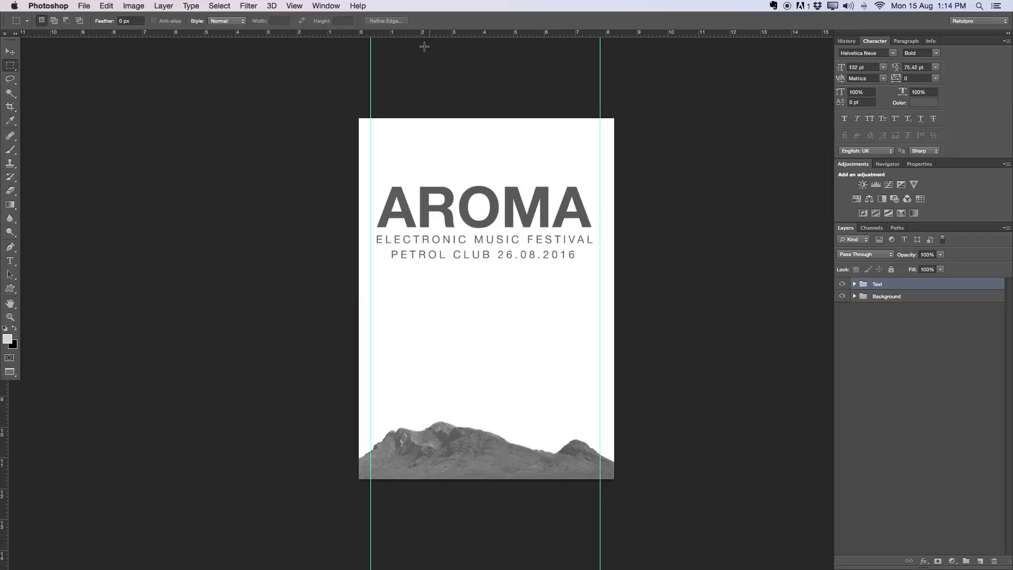
Step: Add horizontal guides near the poster top and bottom and select the area between the margins
{"action": "left_click_drag", "start_coordinate": [425, 34], "coordinate": [436, 136]}
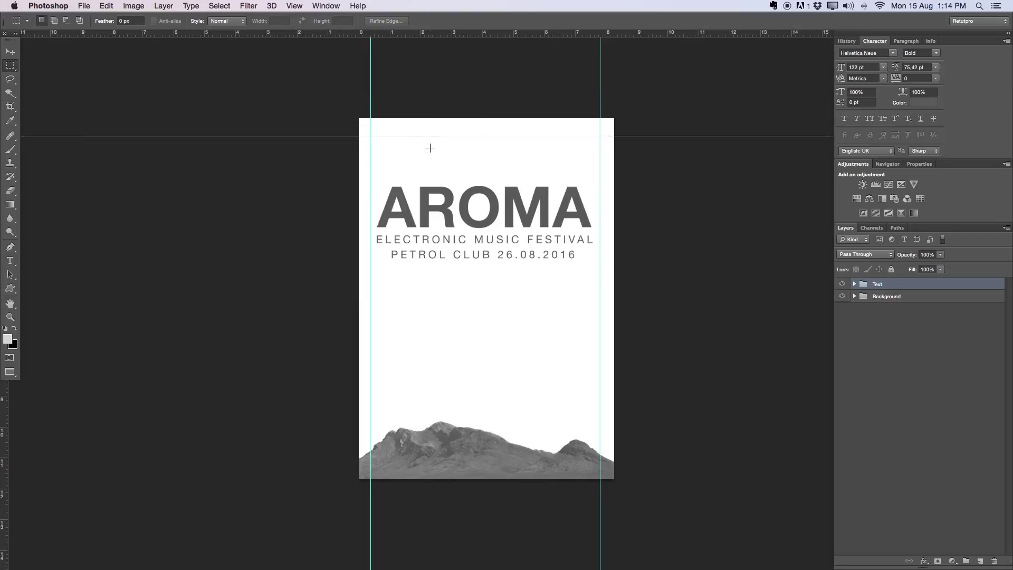
{"action": "left_click_drag", "start_coordinate": [452, 36], "coordinate": [461, 465]}
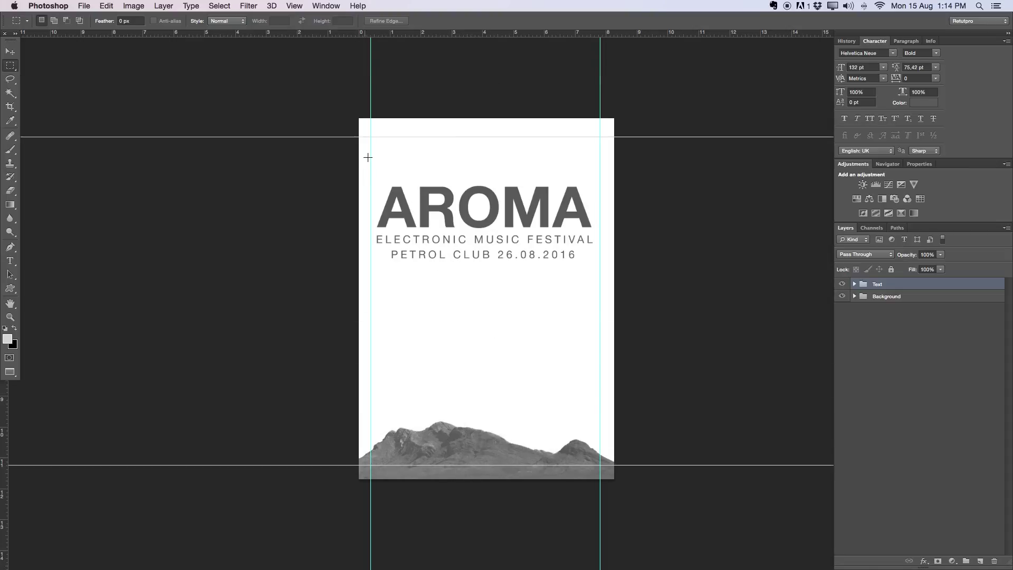
{"action": "left_click_drag", "start_coordinate": [371, 137], "coordinate": [600, 464]}
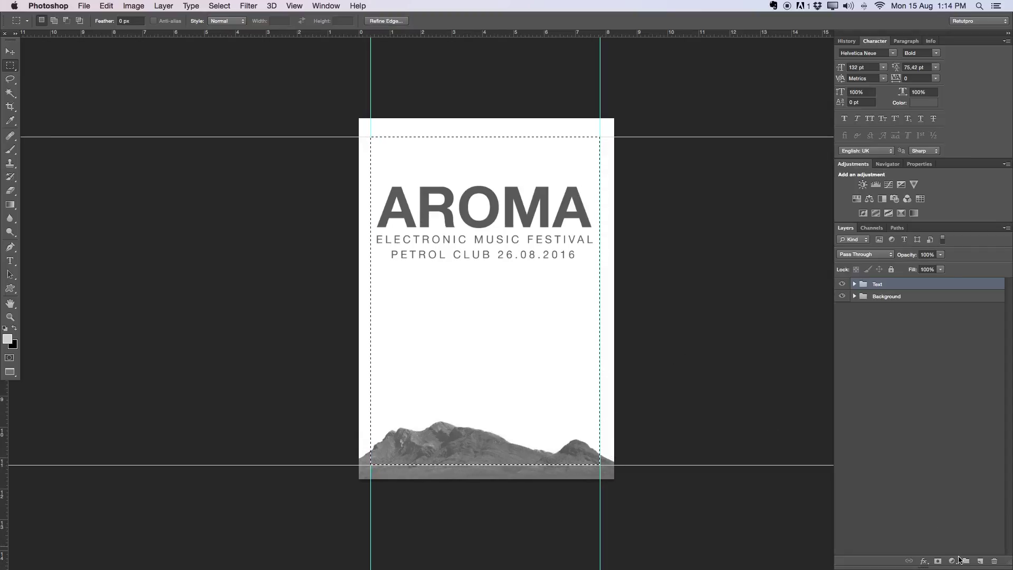
Step: Fill the selection with white on a new layer, then deselect
{"action": "left_click", "coordinate": [978, 561]}
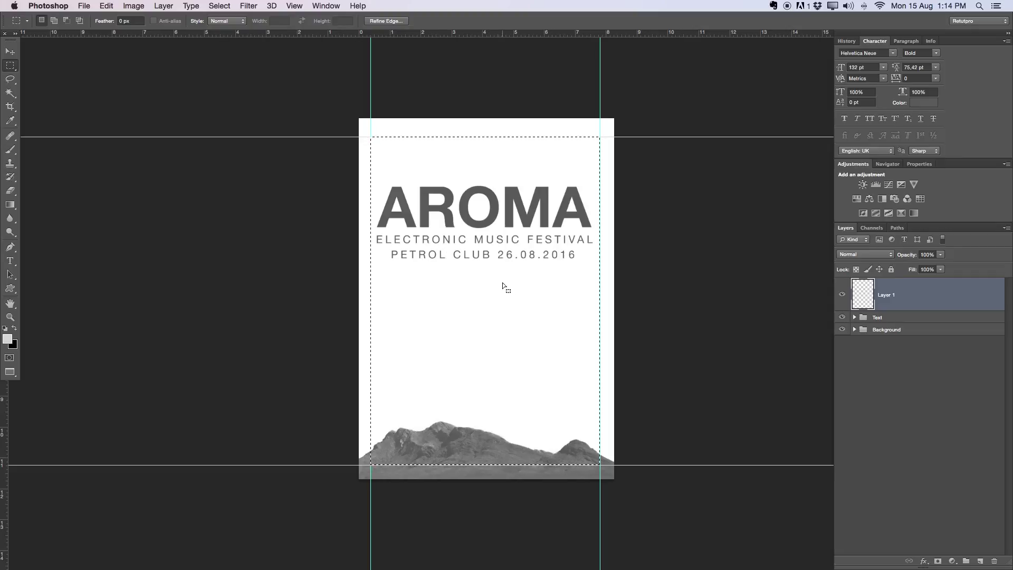
{"action": "right_click", "coordinate": [457, 269]}
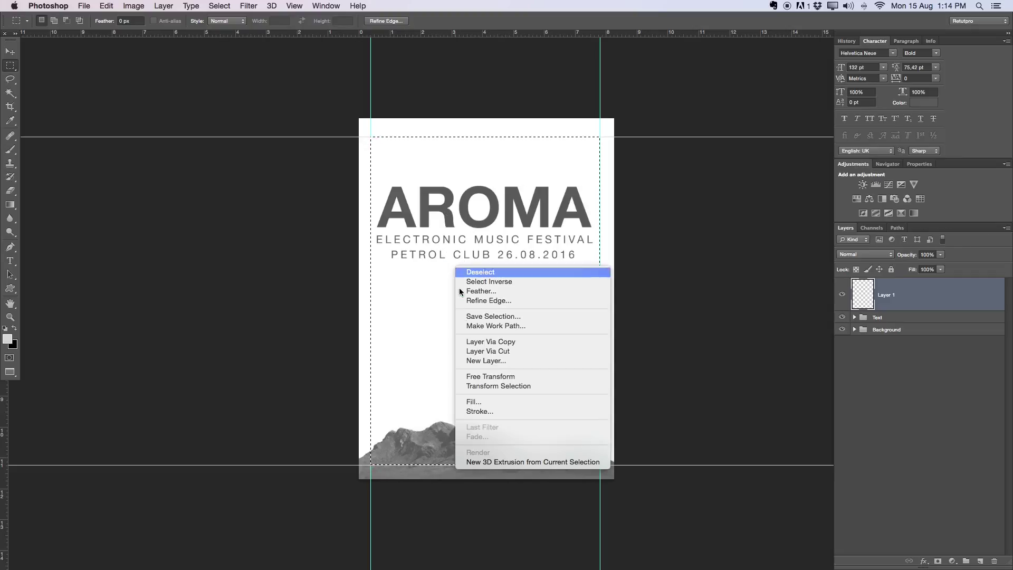
{"action": "left_click", "coordinate": [482, 402]}
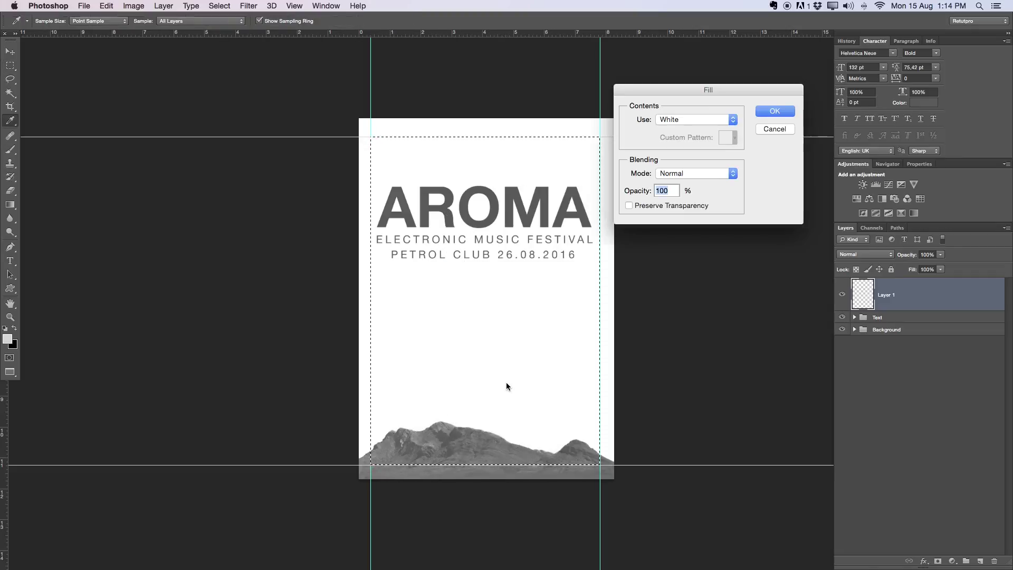
{"action": "left_click", "coordinate": [772, 111]}
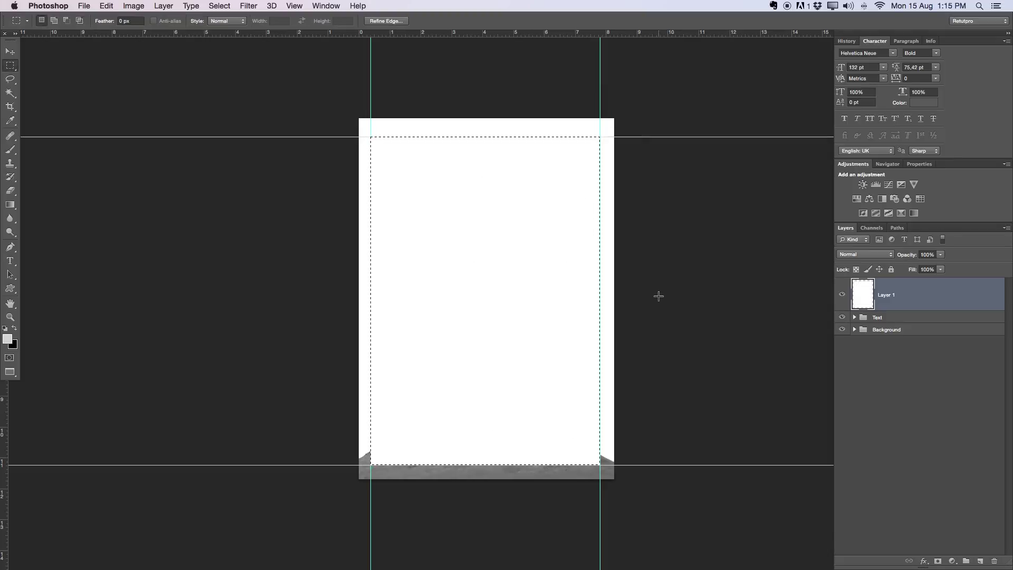
{"action": "key", "text": "super+d"}
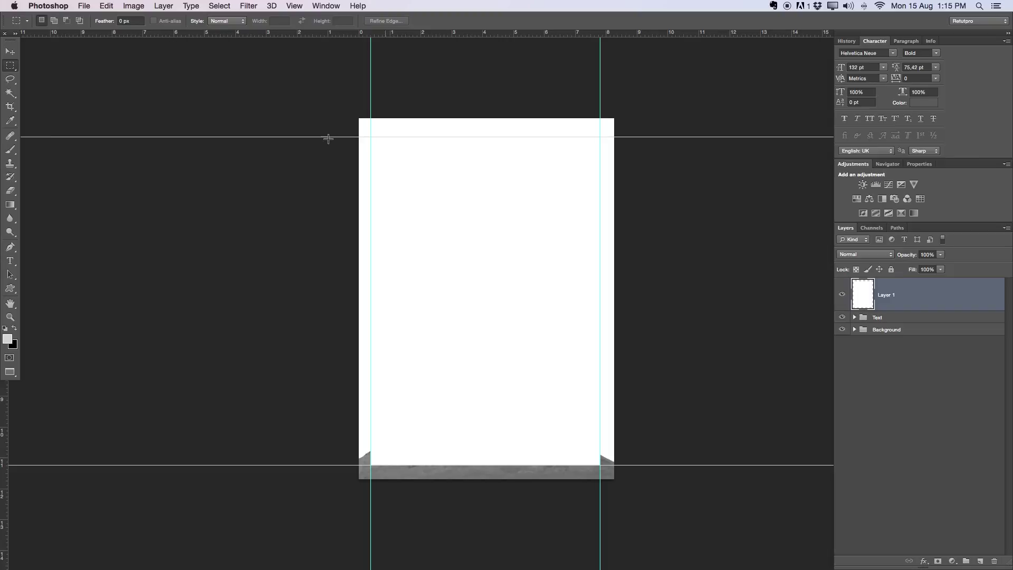
Step: Zoom in on the top-left page corner and attempt the inset rectangular selection
{"action": "key", "text": "z"}
{"action": "left_click_drag", "start_coordinate": [362, 141], "coordinate": [401, 141]}
{"action": "left_click", "coordinate": [19, 65]}
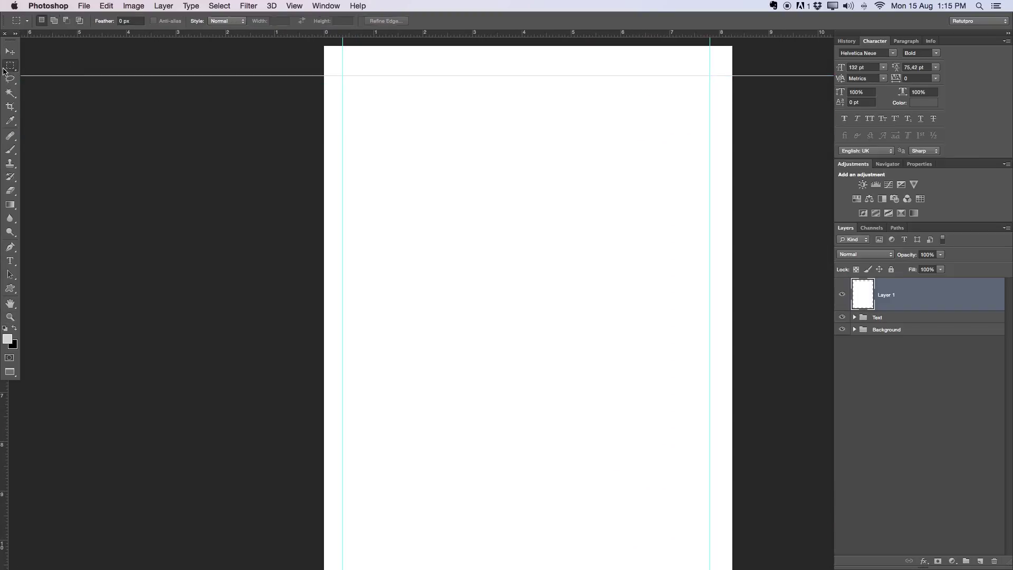
{"action": "left_click", "coordinate": [91, 66]}
{"action": "left_click_drag", "start_coordinate": [347, 80], "coordinate": [704, 506]}
{"action": "key", "text": "super+z"}
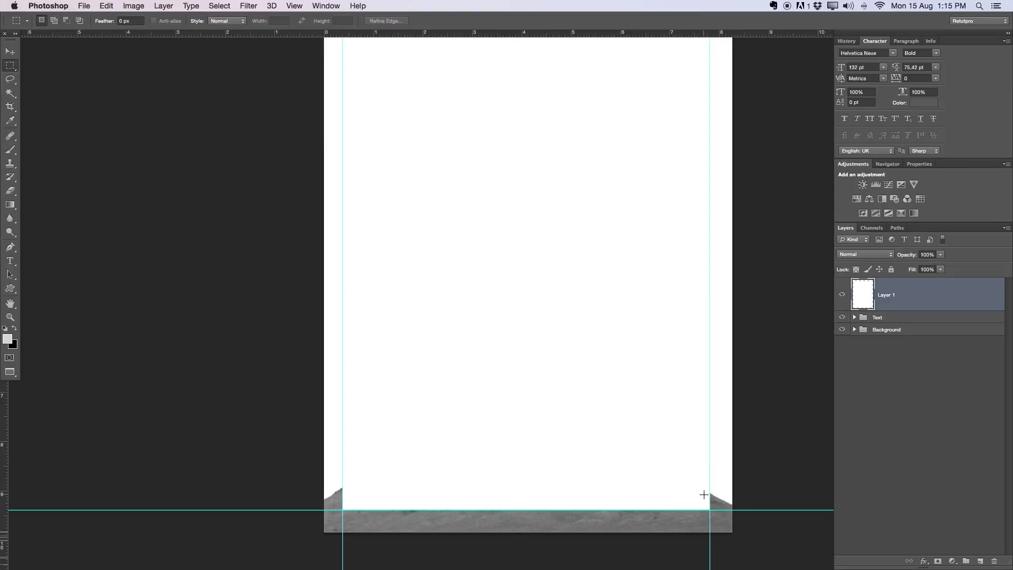
{"action": "left_click_drag", "start_coordinate": [704, 504], "coordinate": [349, 162]}
{"action": "left_click", "coordinate": [350, 160]}
{"action": "left_click", "coordinate": [369, 169], "text": "alt+super"}
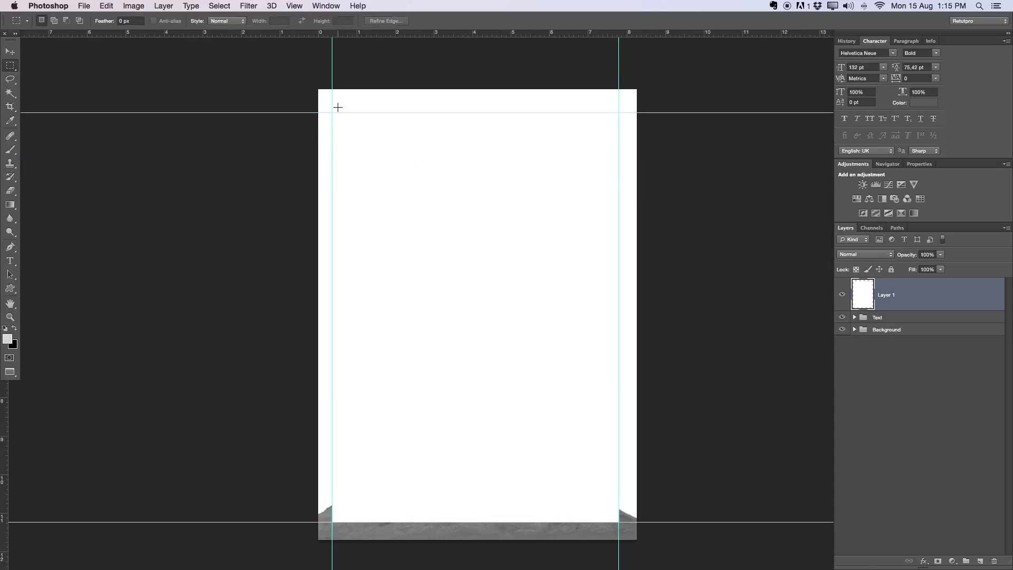
Step: Select the area just inside the margin guides and delete it, leaving a thin white frame
{"action": "left_click_drag", "start_coordinate": [336, 117], "coordinate": [389, 215]}
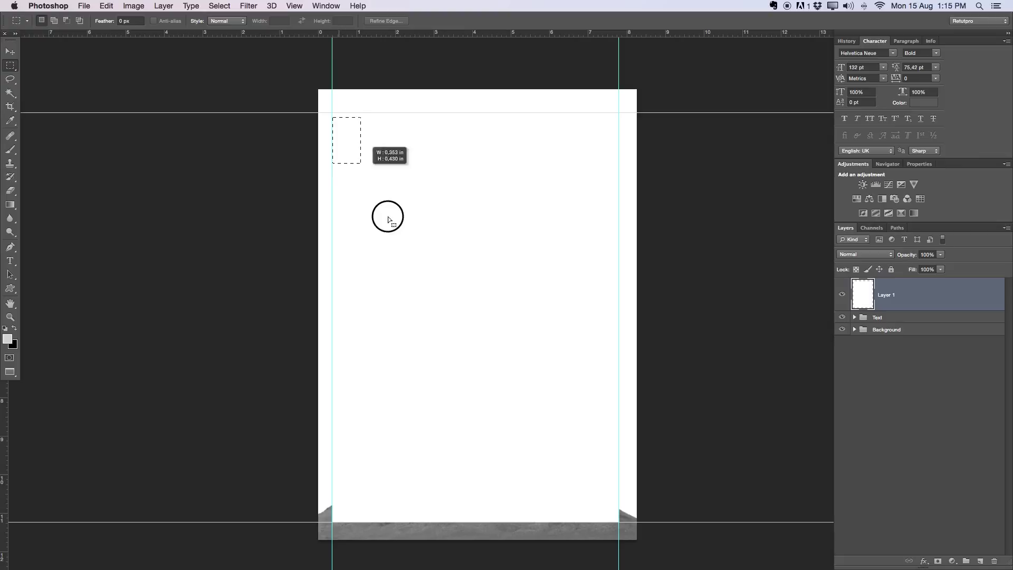
{"action": "left_click", "coordinate": [479, 321]}
{"action": "key", "text": "super+a"}
{"action": "left_click", "coordinate": [338, 118]}
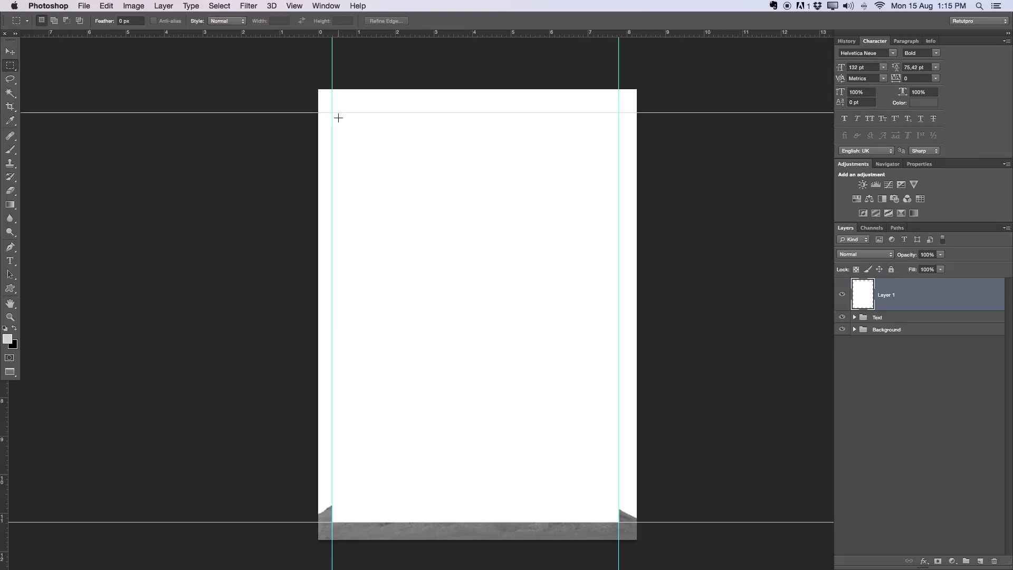
{"action": "left_click_drag", "start_coordinate": [338, 117], "coordinate": [612, 516]}
{"action": "key", "text": "Delete"}
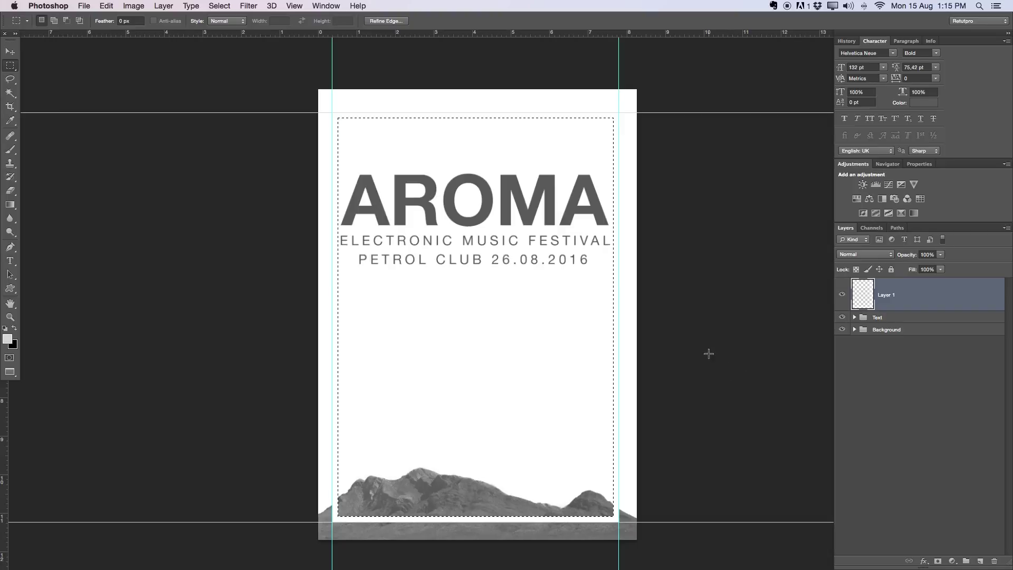
Step: Deselect and hide the Text and Background groups
{"action": "left_click", "coordinate": [596, 278]}
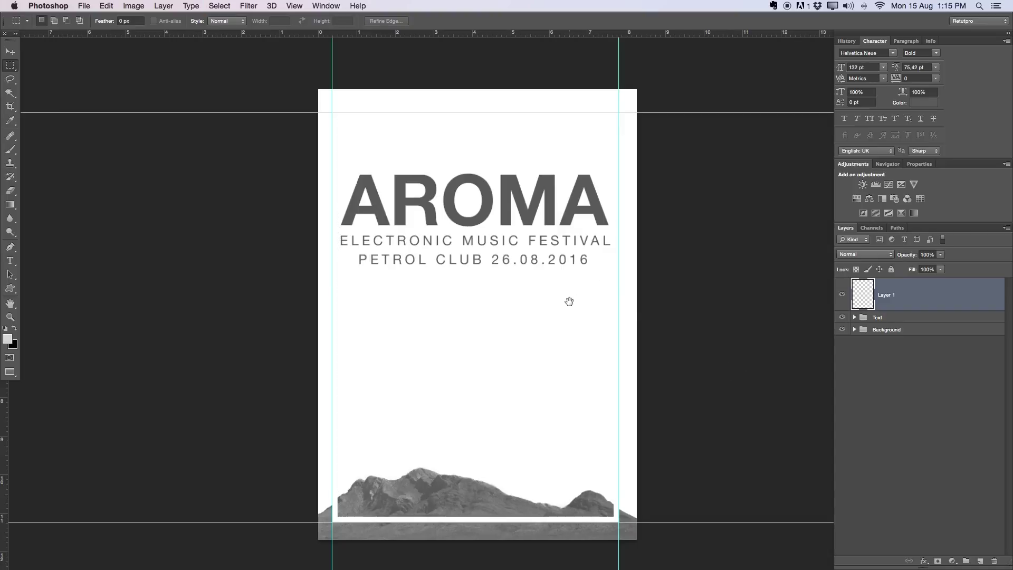
{"action": "left_click_drag", "start_coordinate": [568, 301], "coordinate": [561, 271]}
{"action": "left_click", "coordinate": [842, 317]}
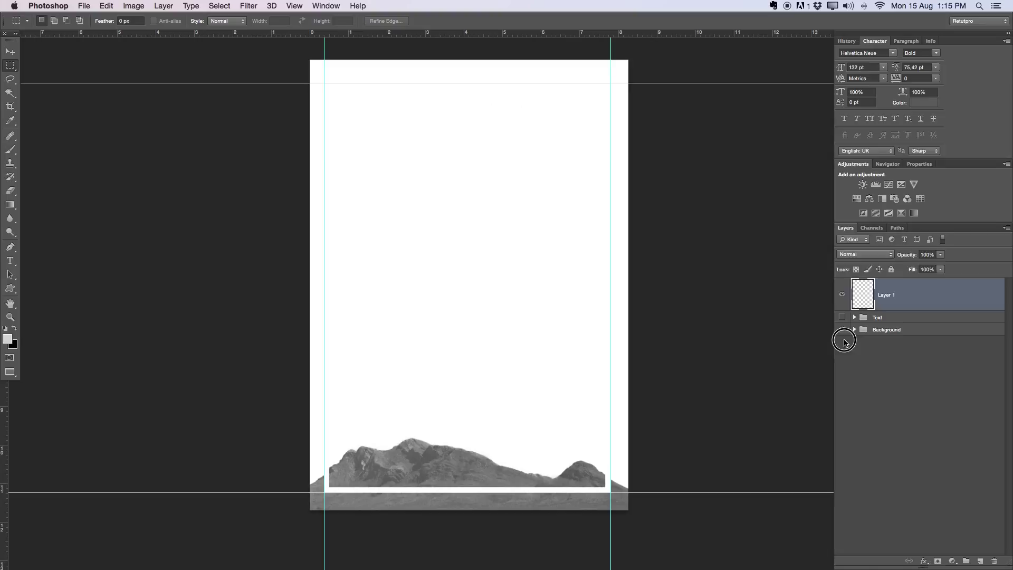
{"action": "left_click", "coordinate": [841, 343]}
{"action": "left_click", "coordinate": [842, 329]}
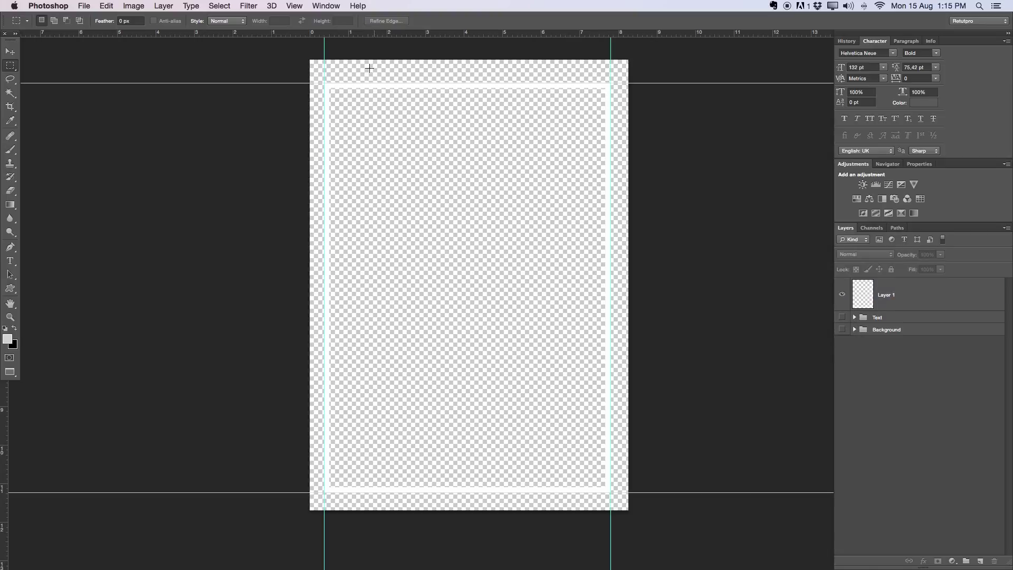
{"action": "double_click", "coordinate": [904, 301]}
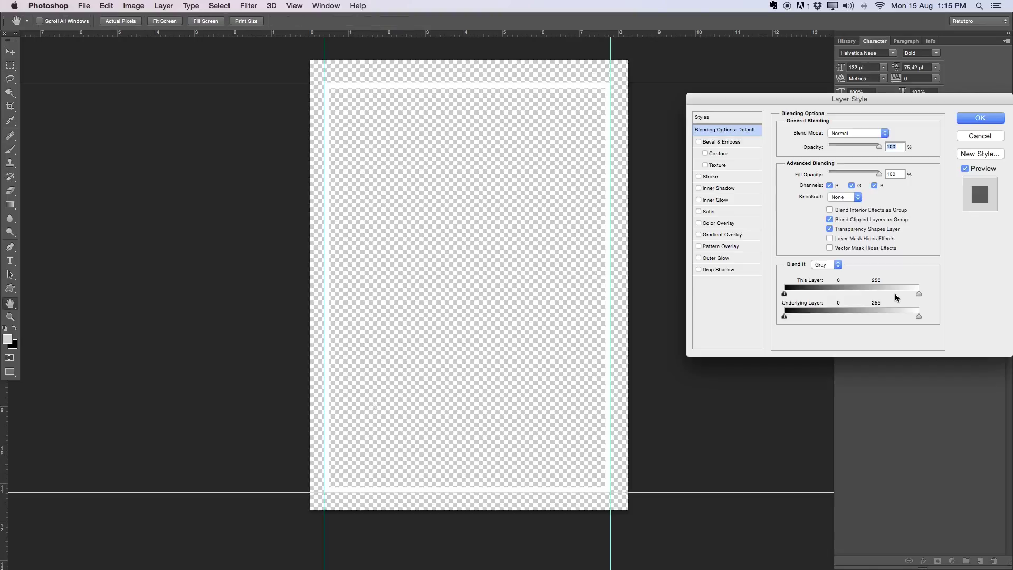
{"action": "key", "text": "Escape"}
Step: Rename Layer 1 to Frame
{"action": "key", "text": "m"}
{"action": "double_click", "coordinate": [890, 294]}
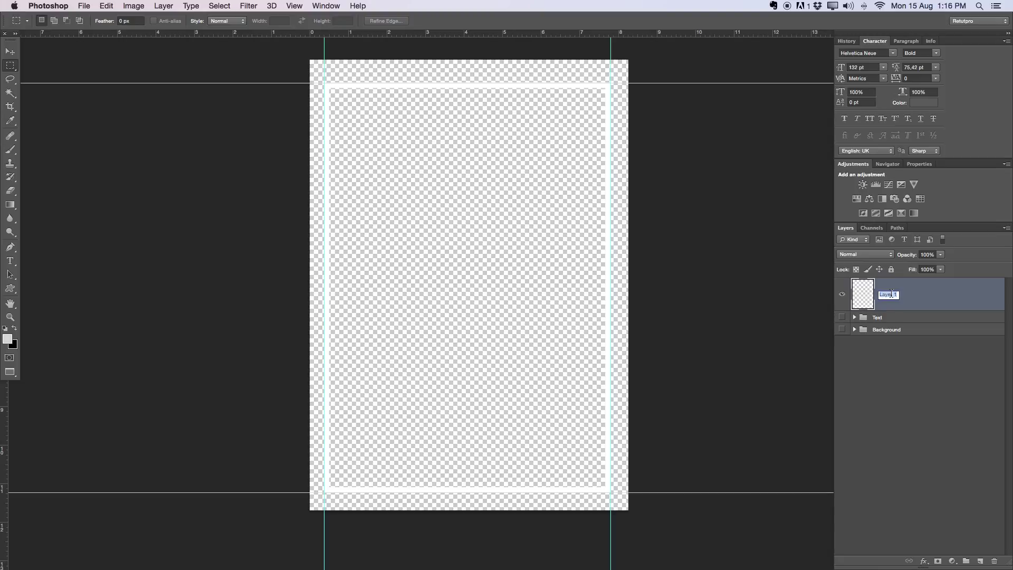
{"action": "type", "text": "Frame"}
{"action": "key", "text": "Return"}
Step: Clear all guides from the page via the View menu
{"action": "left_click", "coordinate": [324, 5]}
{"action": "mouse_move", "coordinate": [294, 5]}
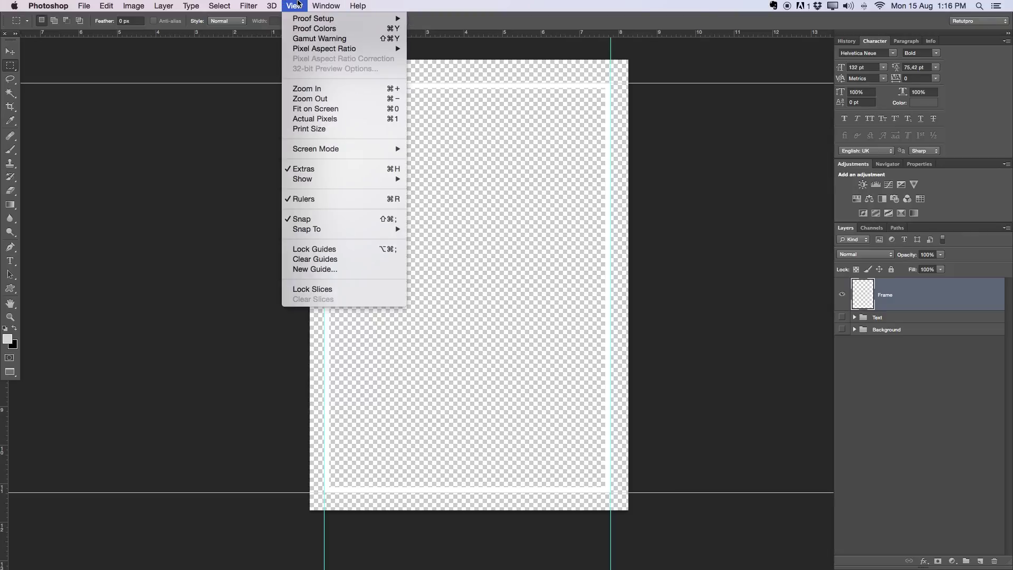
{"action": "left_click", "coordinate": [315, 258]}
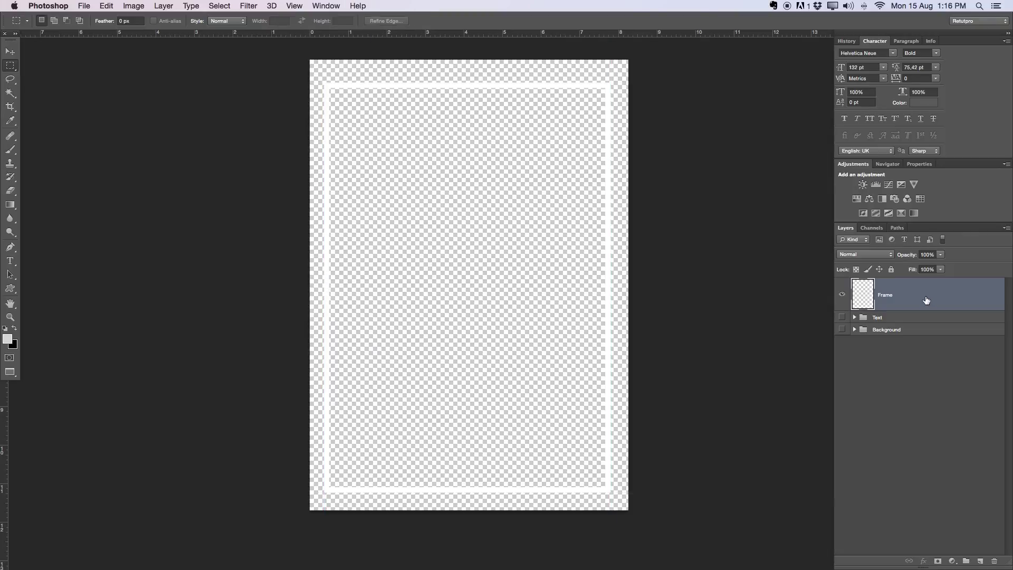
Step: Duplicate the Frame layer, name the copy 2 and the original 1, and show the Background group
{"action": "key", "text": "super+j"}
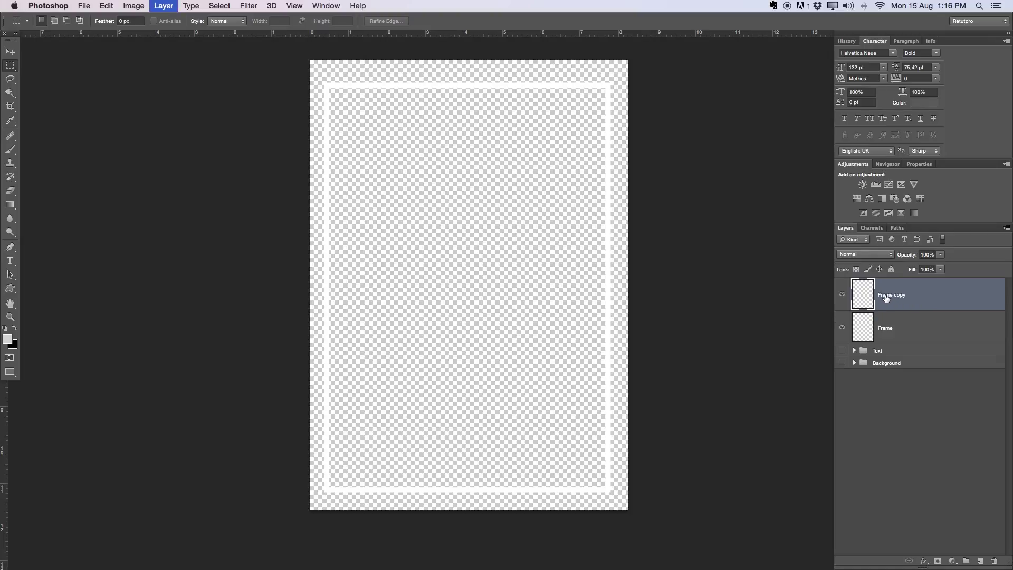
{"action": "double_click", "coordinate": [892, 295]}
{"action": "type", "text": "2"}
{"action": "key", "text": "Return"}
{"action": "left_click", "coordinate": [899, 330]}
{"action": "double_click", "coordinate": [884, 328]}
{"action": "type", "text": "1"}
{"action": "key", "text": "Return"}
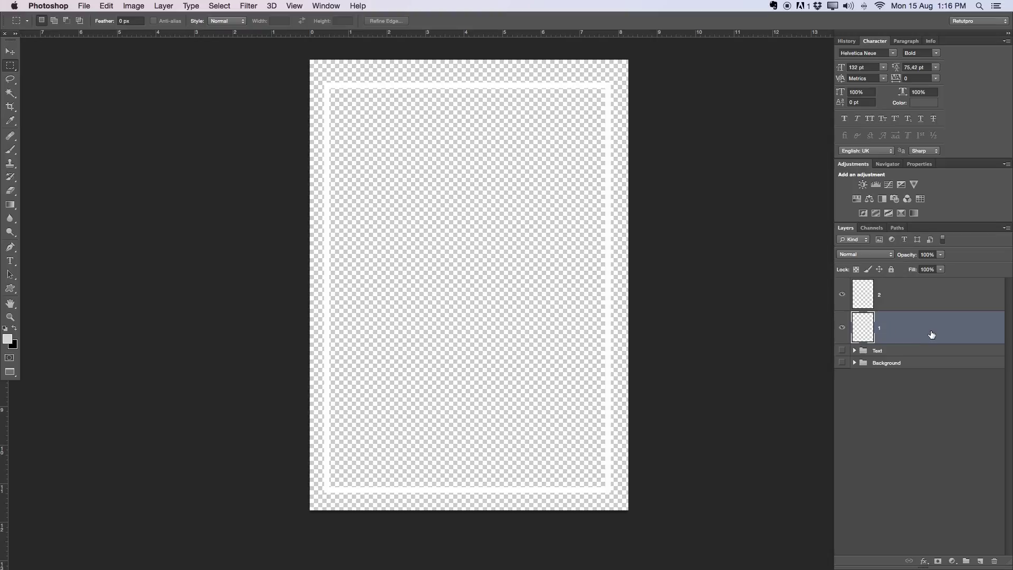
{"action": "left_click", "coordinate": [842, 363]}
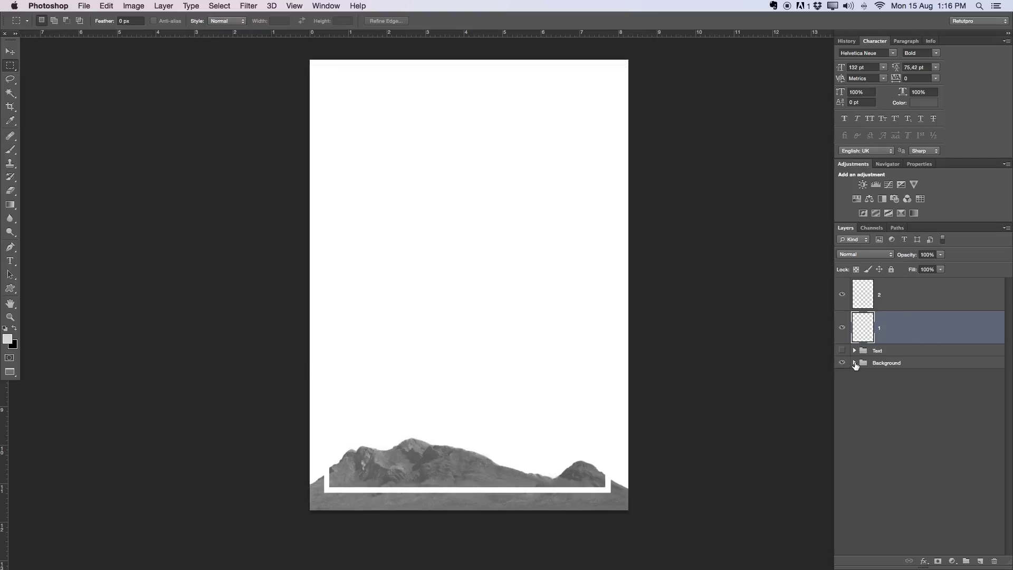
Step: On the Background Image layer, select the white sky, cloud gaps, top strip and left island by colour
{"action": "left_click", "coordinate": [854, 362]}
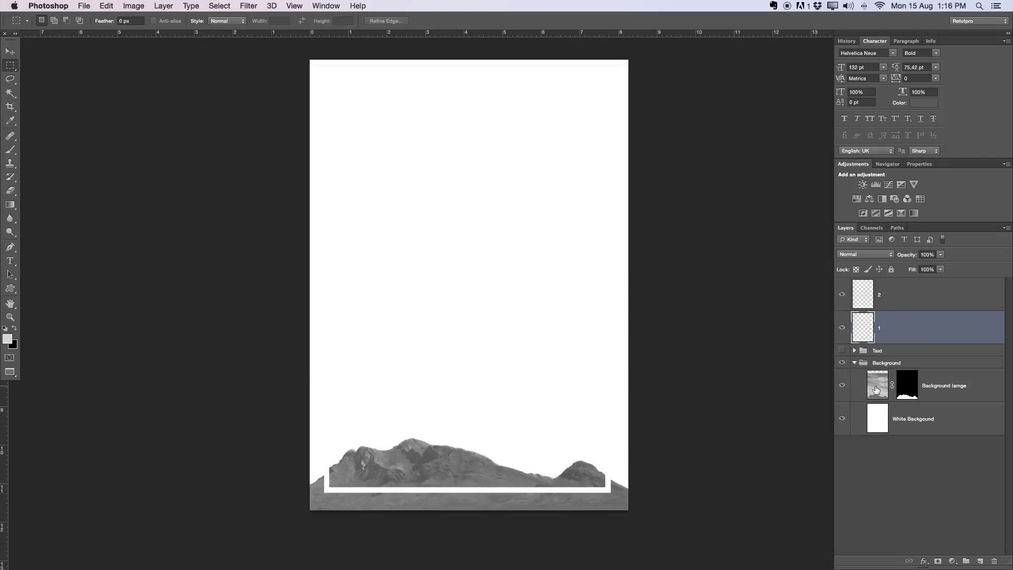
{"action": "left_click", "coordinate": [876, 390]}
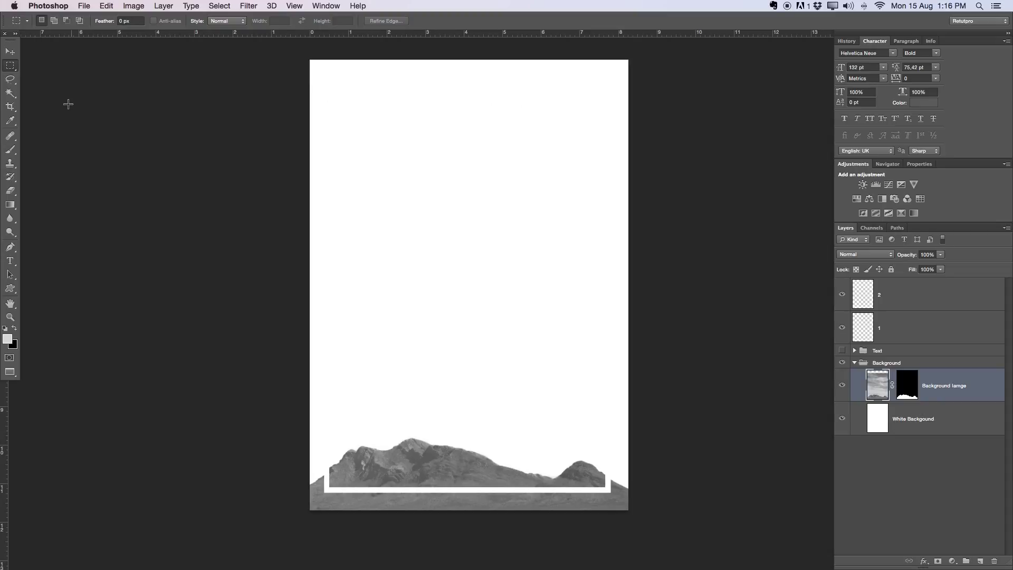
{"action": "left_click", "coordinate": [10, 93]}
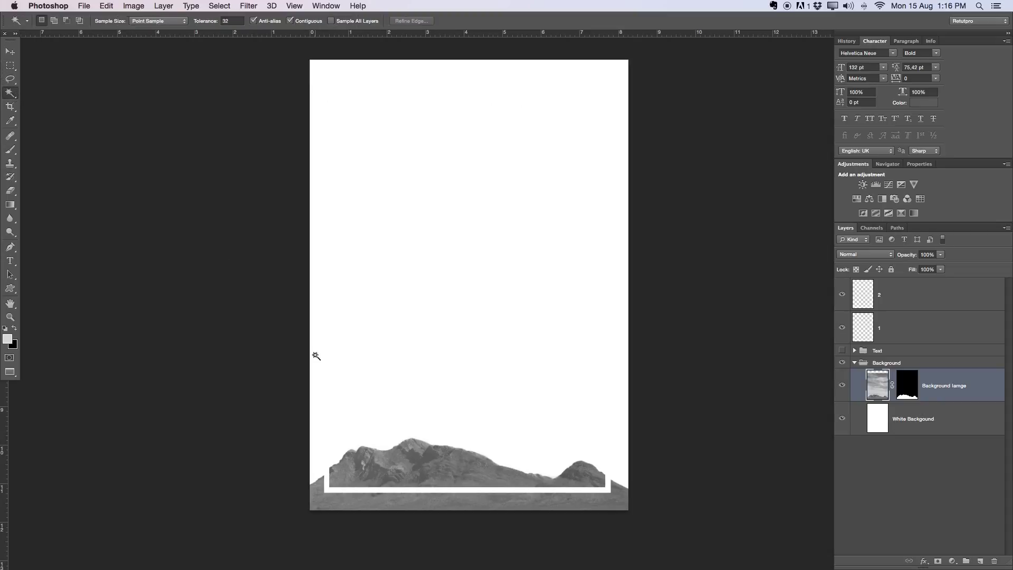
{"action": "left_click", "coordinate": [504, 383]}
{"action": "left_click", "coordinate": [420, 288], "text": "shift"}
{"action": "left_click", "coordinate": [409, 93], "text": "shift"}
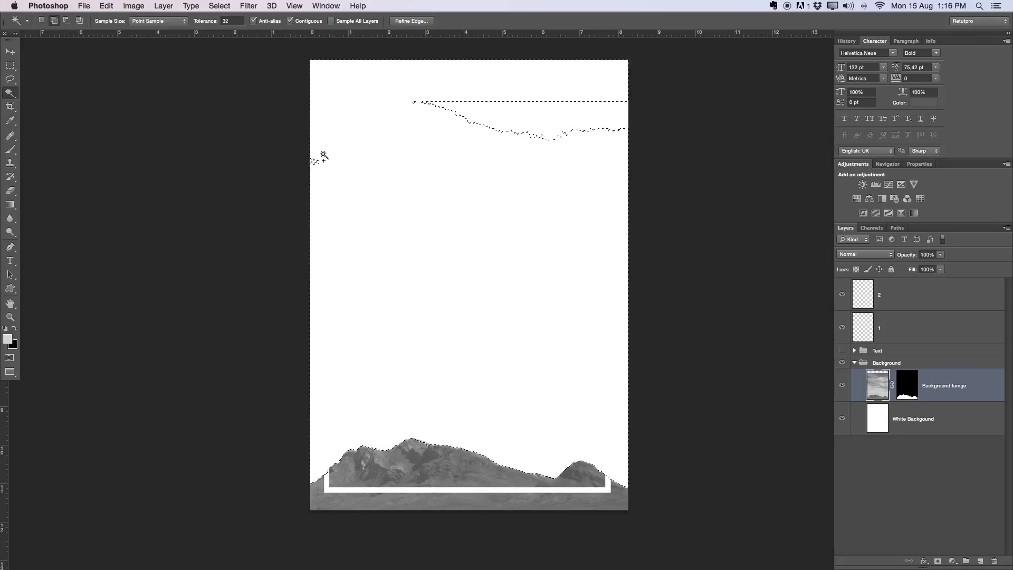
{"action": "left_click", "coordinate": [312, 160], "text": "shift"}
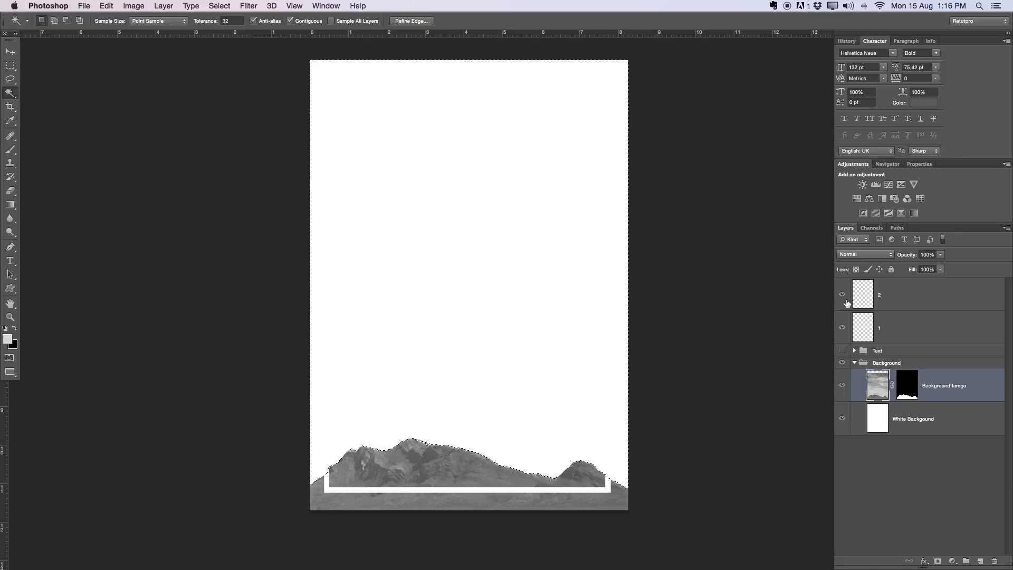
Step: Hide frame layers 2 and 1, then make layer 1 visible again
{"action": "left_click", "coordinate": [842, 327]}
{"action": "left_click", "coordinate": [842, 294]}
{"action": "left_click", "coordinate": [897, 304]}
{"action": "left_click", "coordinate": [901, 318]}
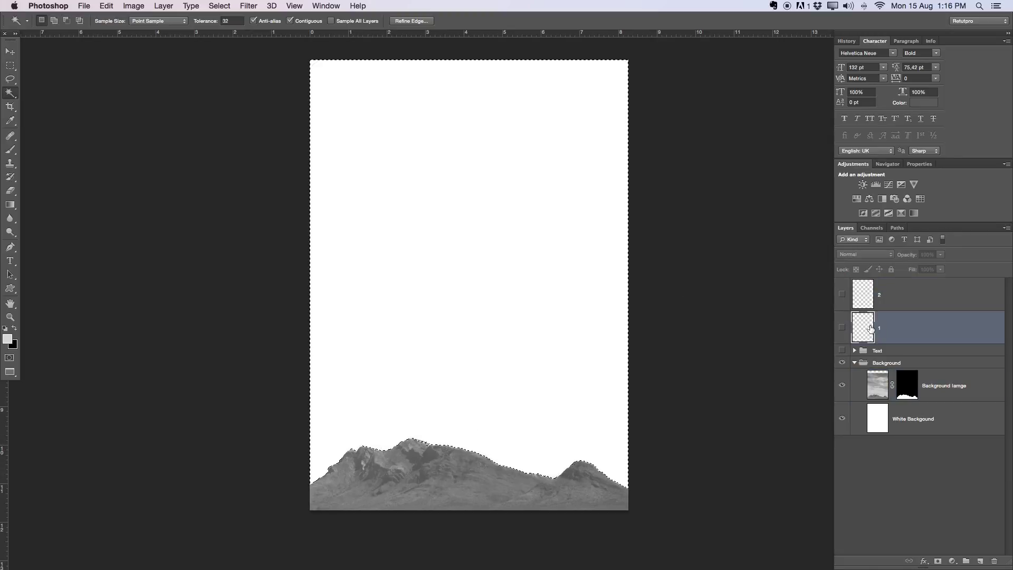
{"action": "left_click", "coordinate": [841, 329]}
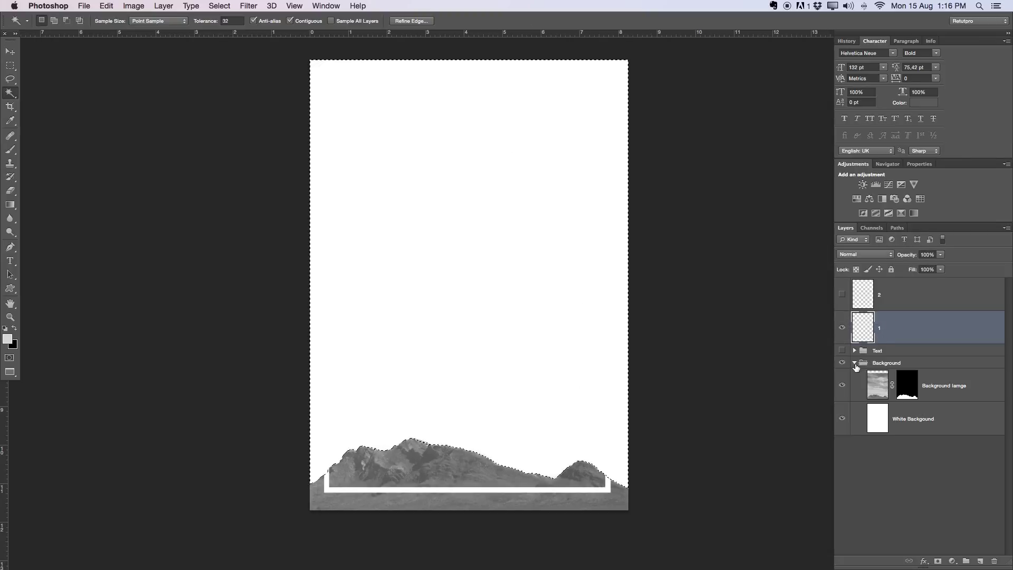
Step: Hide the White Background layer while keeping the mountain image visible
{"action": "left_click", "coordinate": [842, 384]}
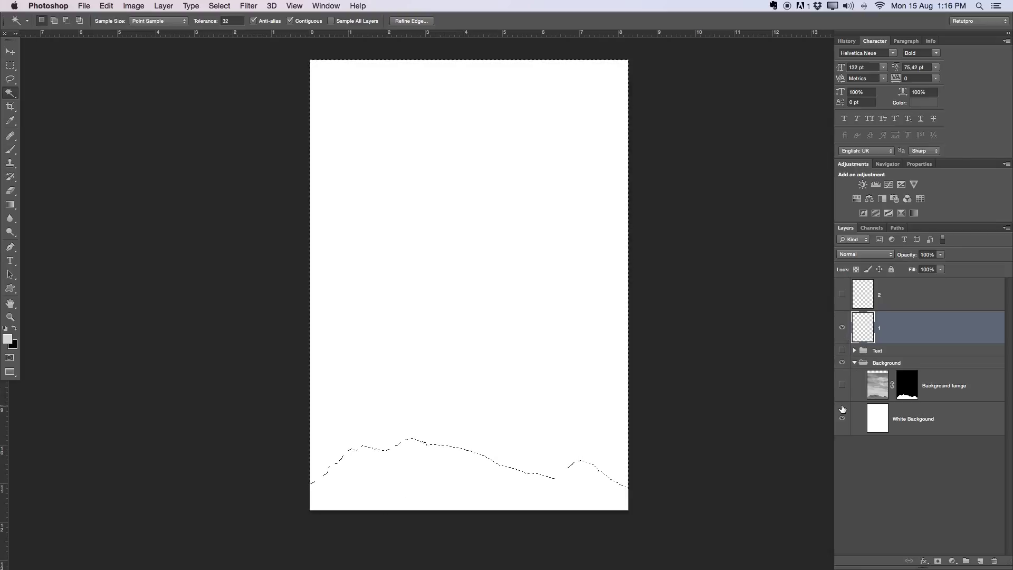
{"action": "left_click", "coordinate": [842, 418]}
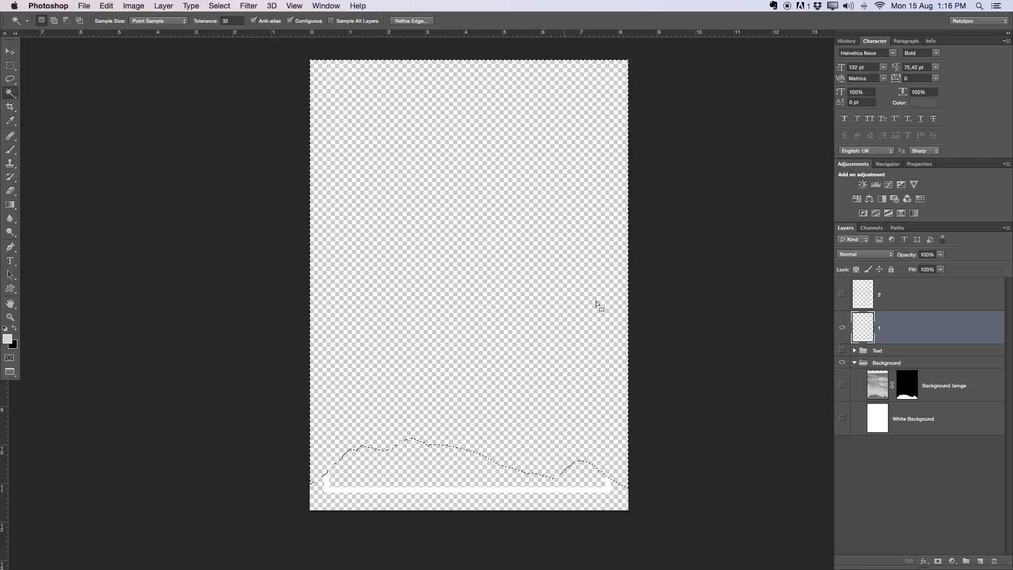
{"action": "left_click", "coordinate": [842, 384]}
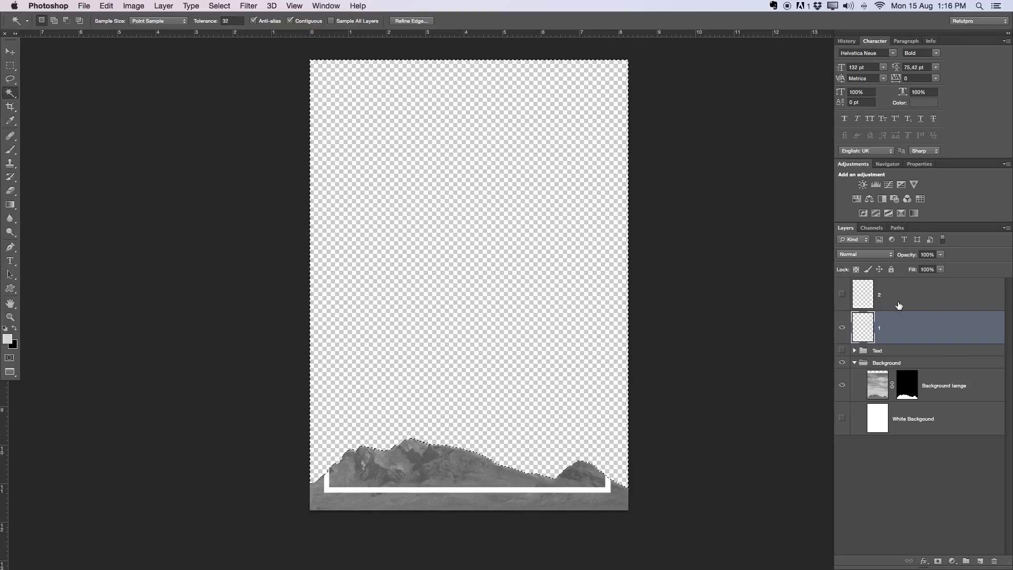
Step: Show frame layer 2 and delete its part over the mountains using an inverted rectangular selection
{"action": "left_click", "coordinate": [841, 327]}
{"action": "left_click", "coordinate": [884, 294]}
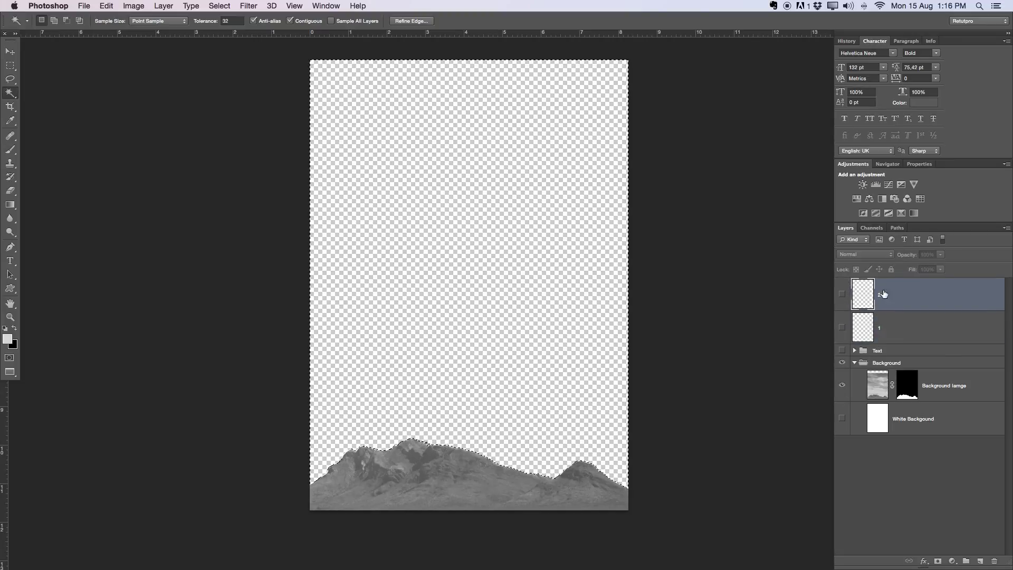
{"action": "left_click", "coordinate": [842, 294]}
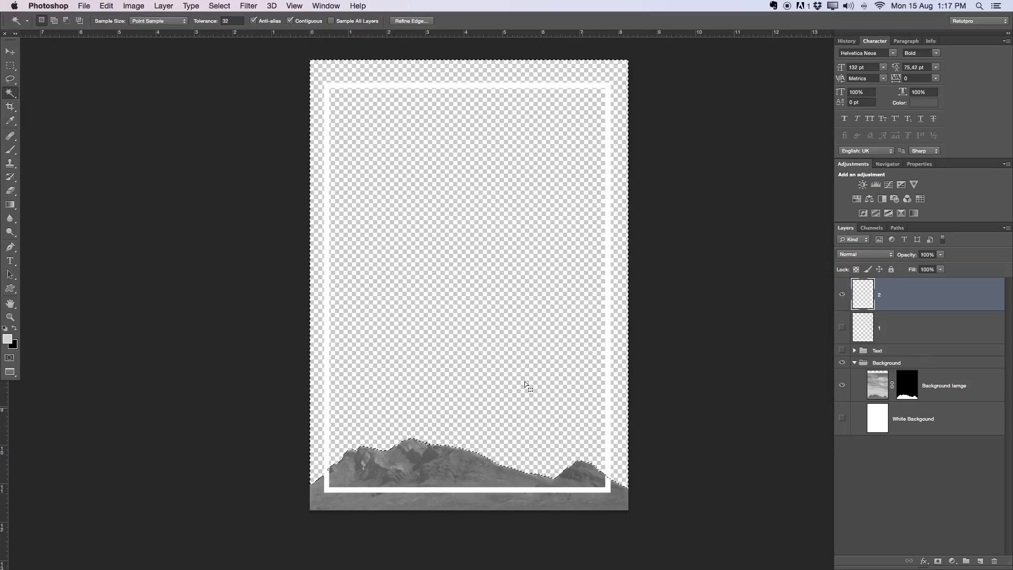
{"action": "left_click", "coordinate": [12, 65]}
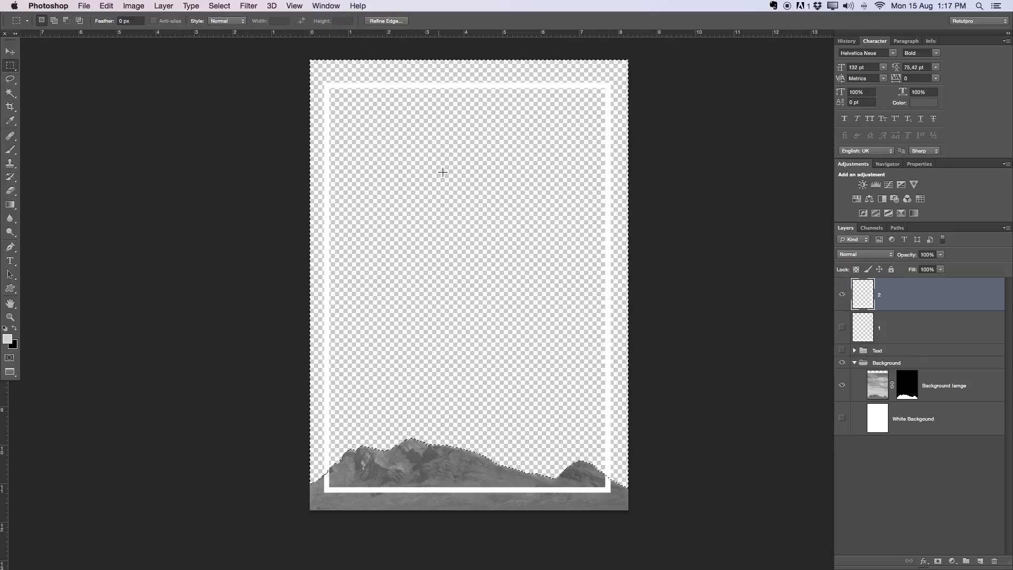
{"action": "right_click", "coordinate": [462, 217]}
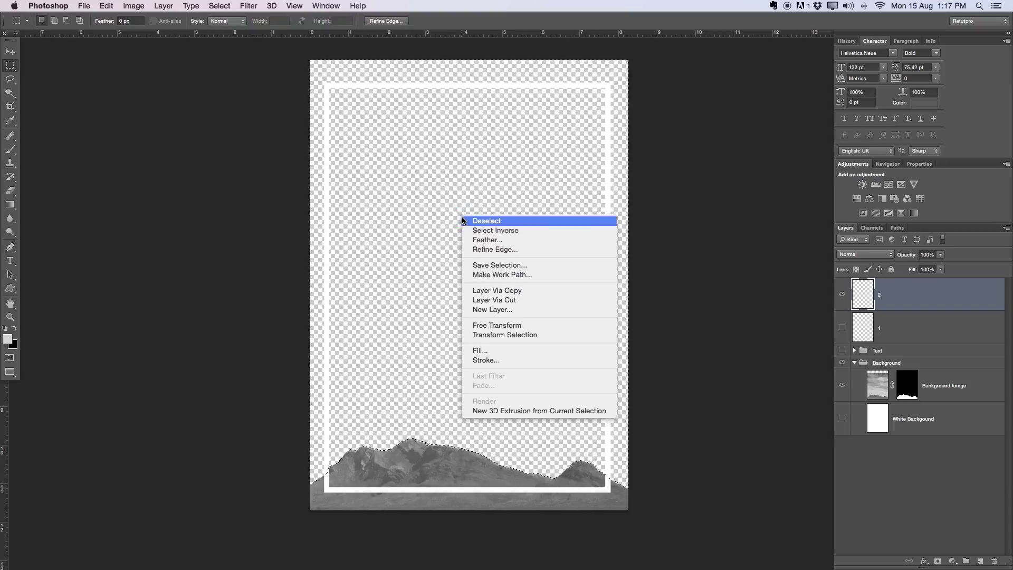
{"action": "left_click", "coordinate": [508, 232]}
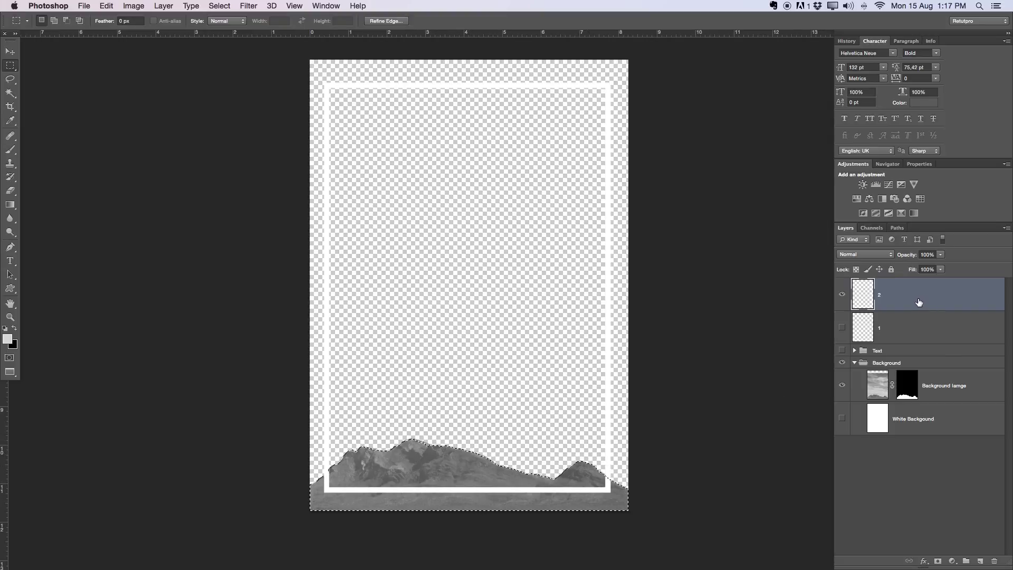
{"action": "key", "text": "Delete"}
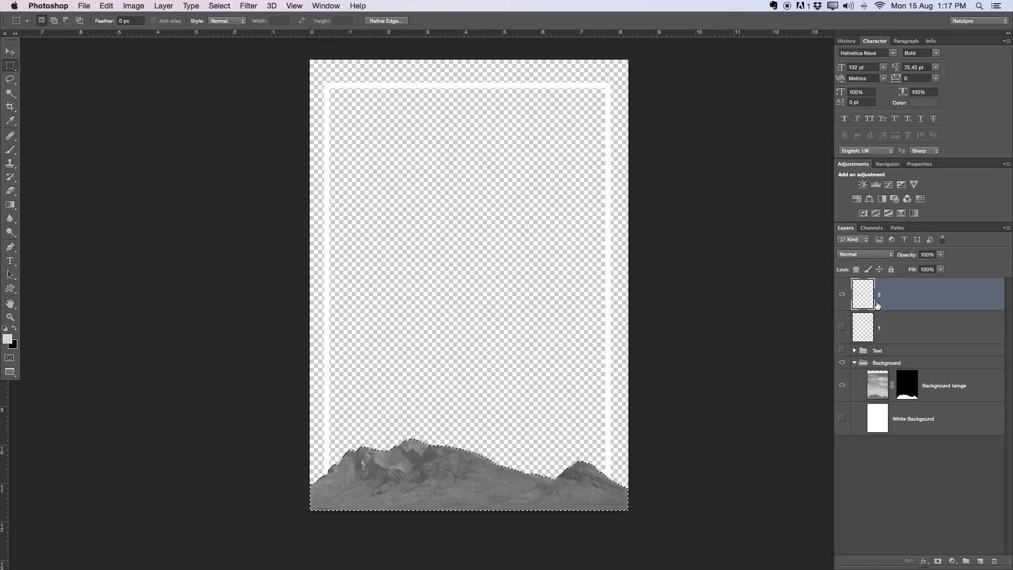
Step: Show the bottom bar again, check the cut on the upper frame, and deselect
{"action": "left_click", "coordinate": [864, 323]}
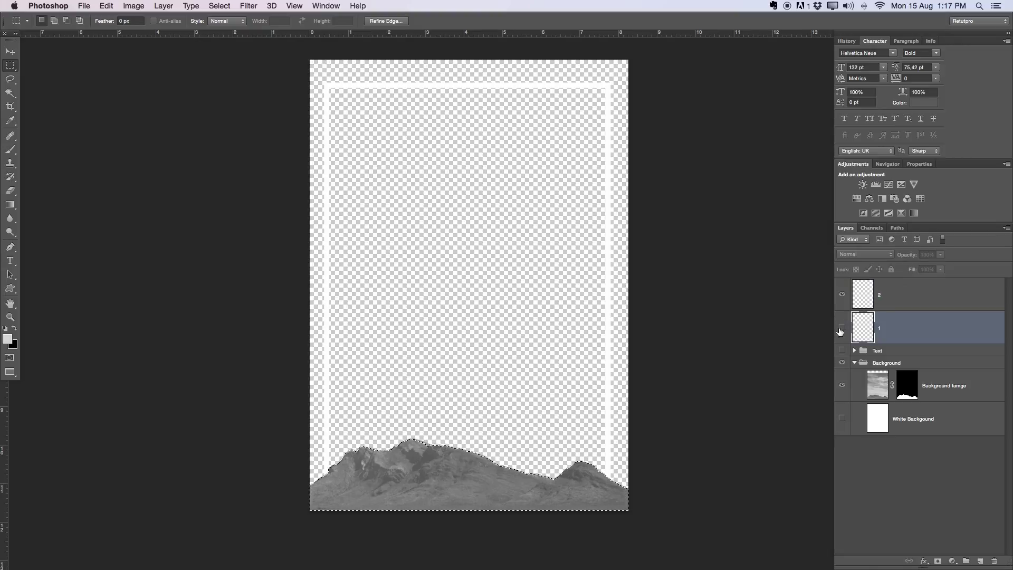
{"action": "left_click", "coordinate": [842, 328]}
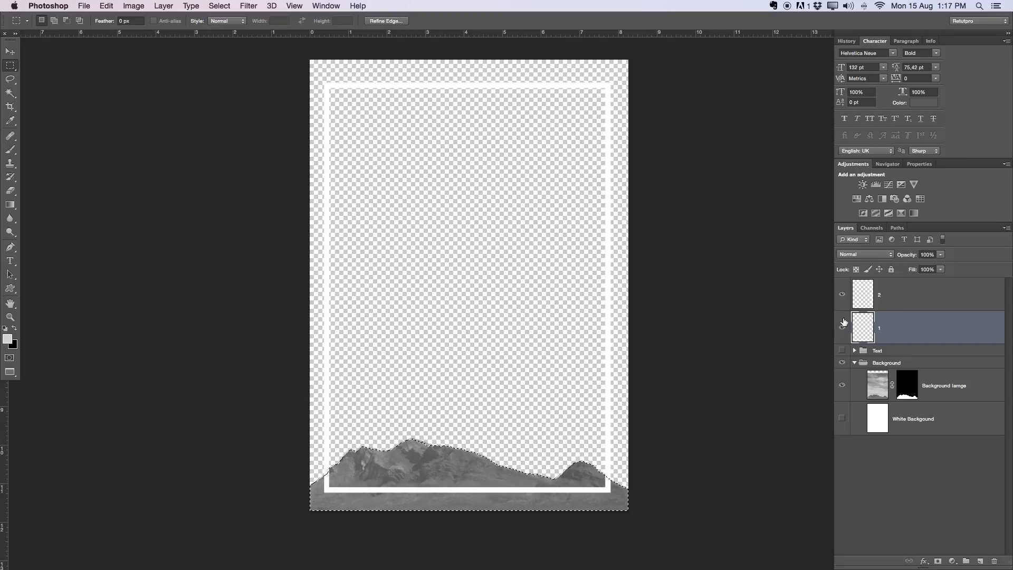
{"action": "left_click", "coordinate": [843, 295]}
{"action": "left_click", "coordinate": [842, 295]}
{"action": "key", "text": "ctrl+d"}
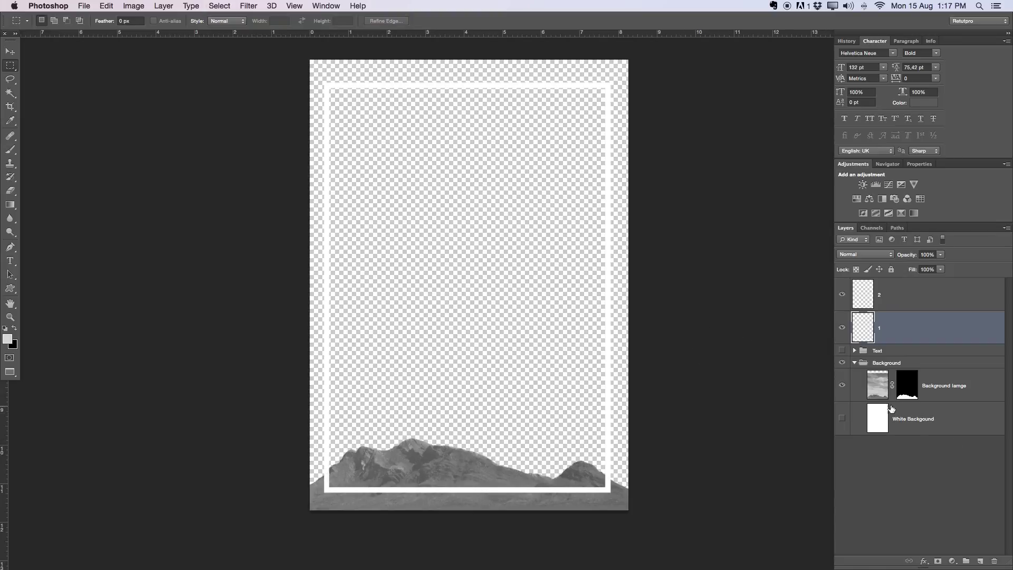
Step: Turn the White Background and the Text group's AROMA lines back on, then open layer 2's Layer Style
{"action": "left_click", "coordinate": [842, 418]}
{"action": "left_click", "coordinate": [947, 421]}
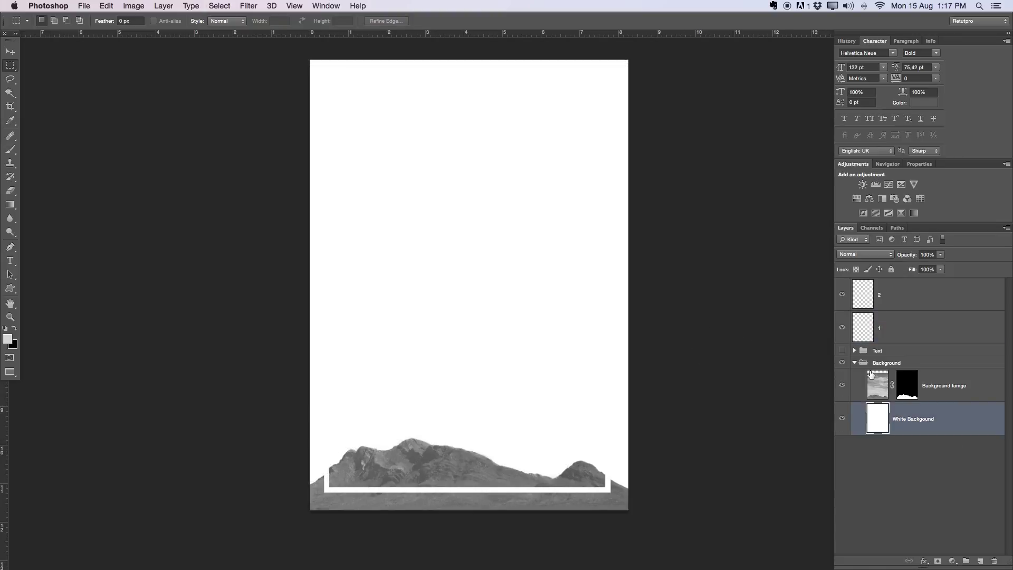
{"action": "left_click", "coordinate": [854, 350]}
{"action": "left_click", "coordinate": [842, 350]}
{"action": "left_click", "coordinate": [853, 350]}
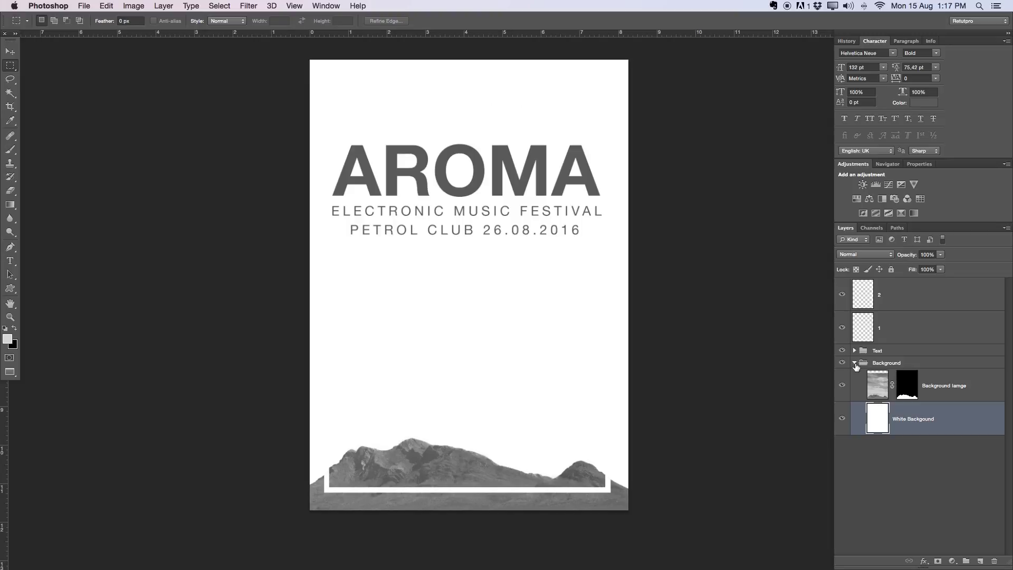
{"action": "left_click", "coordinate": [854, 362]}
{"action": "left_click", "coordinate": [889, 330]}
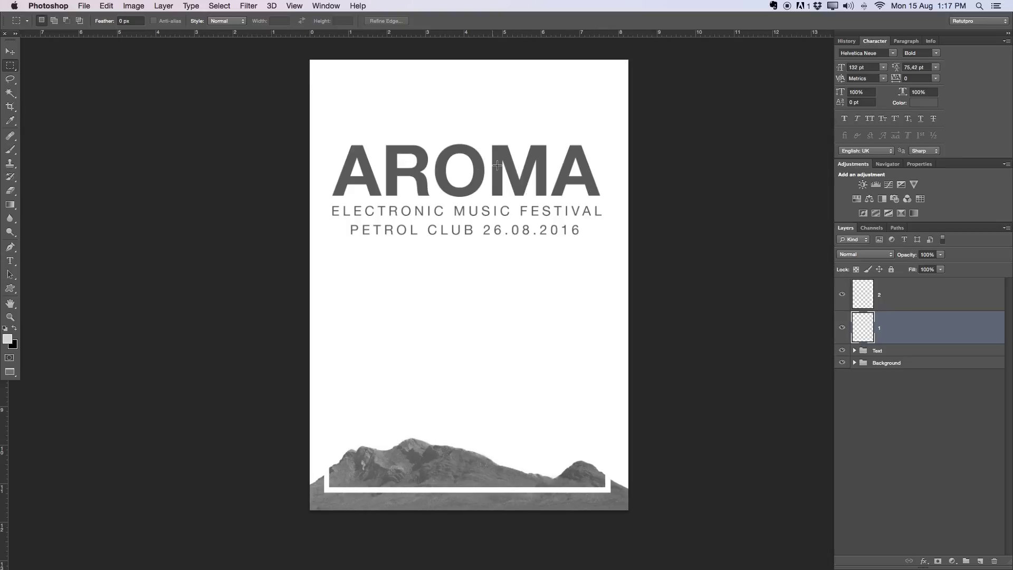
{"action": "left_click", "coordinate": [910, 306]}
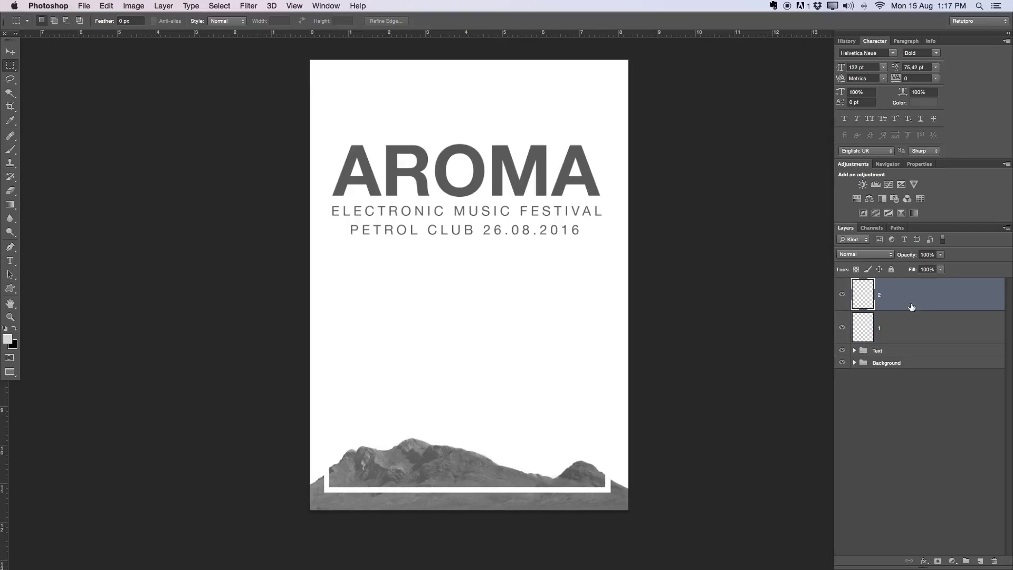
{"action": "double_click", "coordinate": [951, 303]}
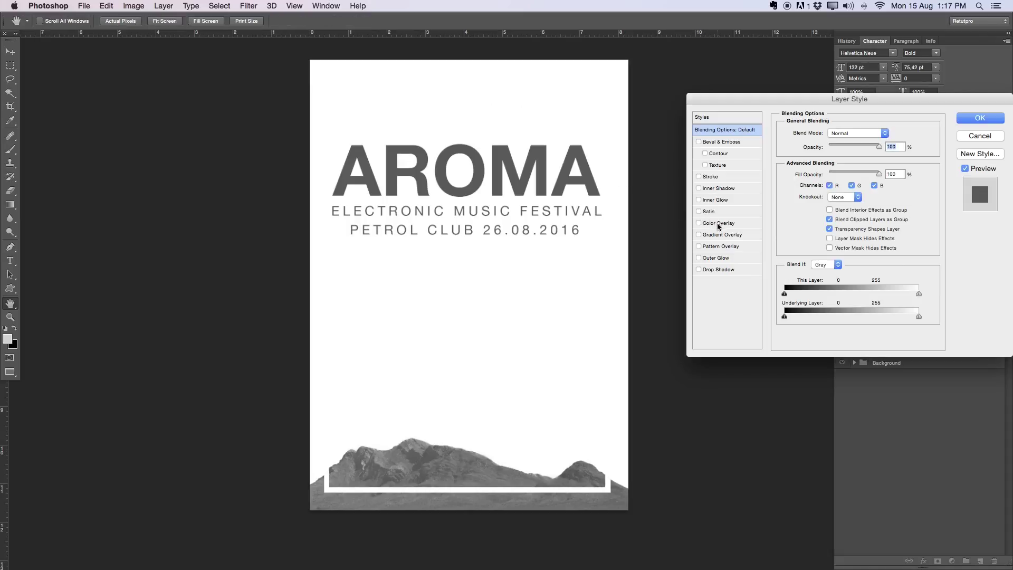
Step: Add a Color Overlay to layer 2 using the AROMA title's grey, #5a5a5a
{"action": "left_click", "coordinate": [722, 225]}
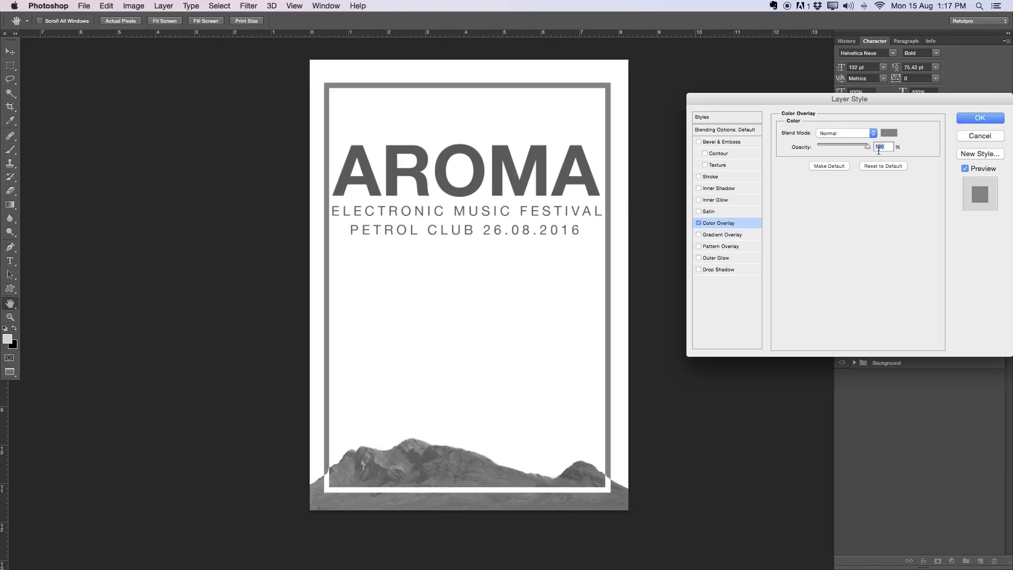
{"action": "left_click", "coordinate": [890, 134]}
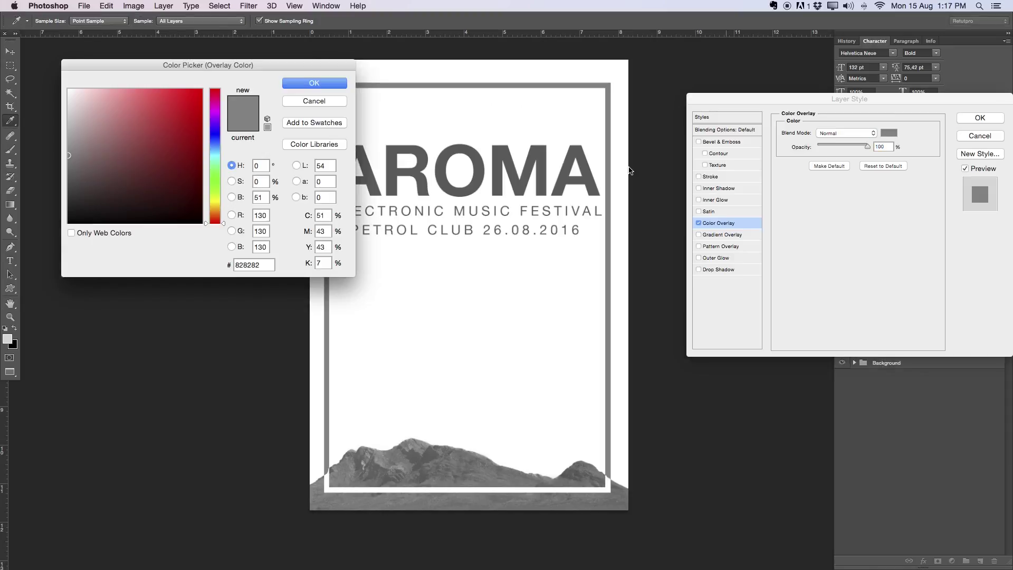
{"action": "left_click", "coordinate": [578, 150]}
{"action": "left_click", "coordinate": [306, 87]}
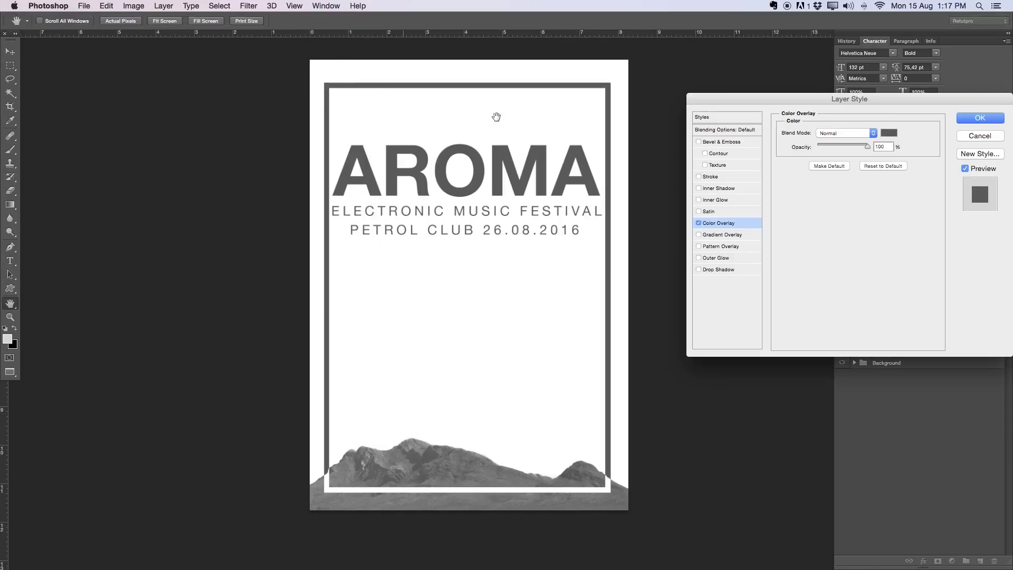
{"action": "left_click", "coordinate": [976, 118]}
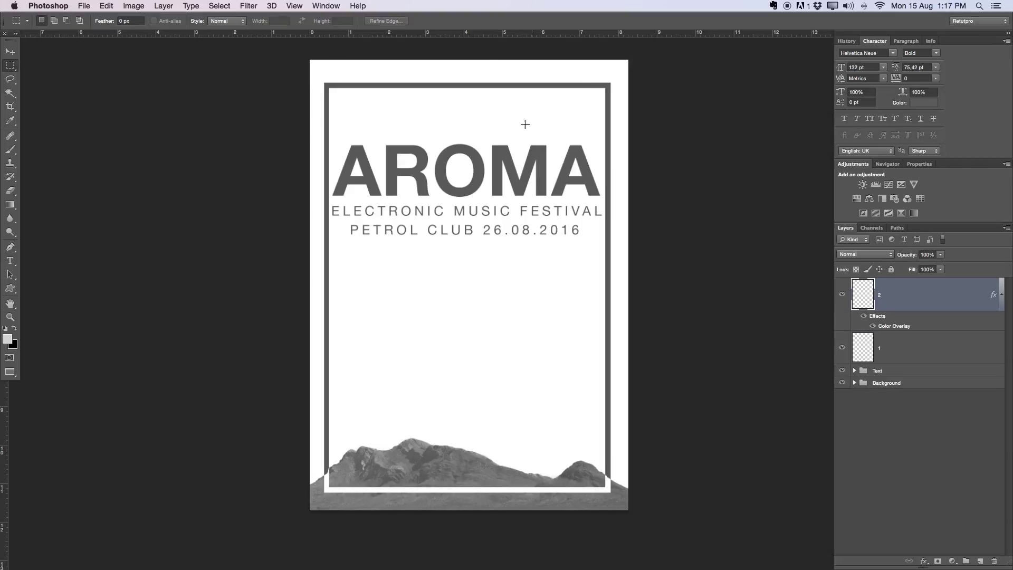
Step: Group frame layers 1 and 2 into a group named 'Frame'
{"action": "key", "text": "z"}
{"action": "left_click_drag", "start_coordinate": [531, 339], "coordinate": [513, 339]}
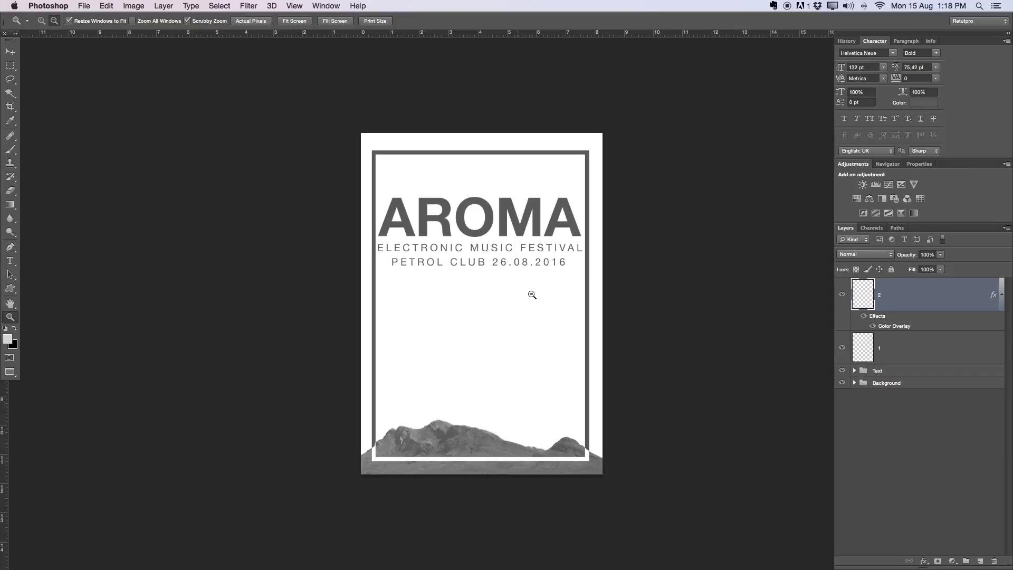
{"action": "left_click", "coordinate": [1001, 295]}
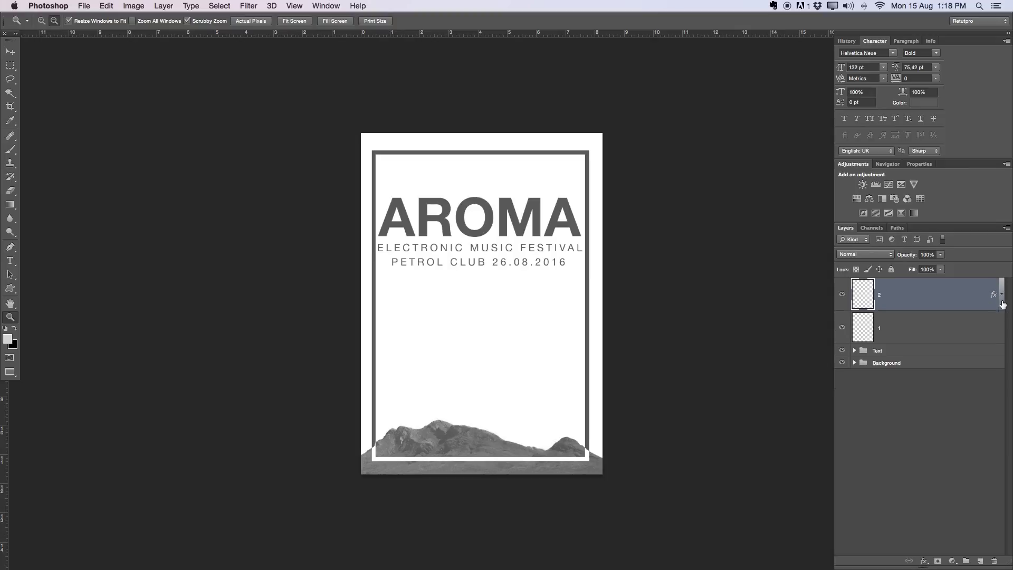
{"action": "left_click", "coordinate": [993, 326], "text": "shift"}
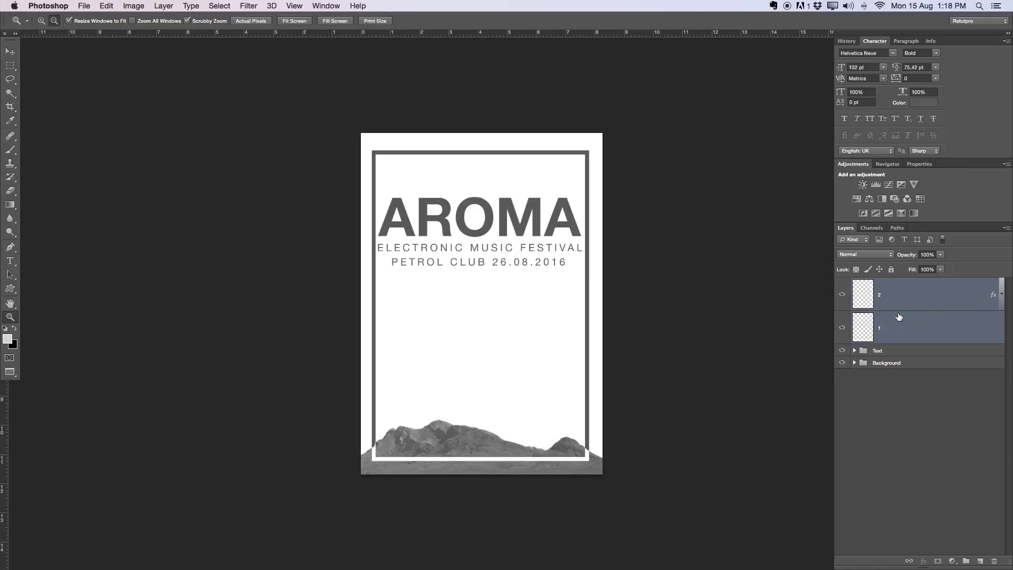
{"action": "key", "text": "super+g"}
{"action": "double_click", "coordinate": [889, 284]}
{"action": "type", "text": "Frame"}
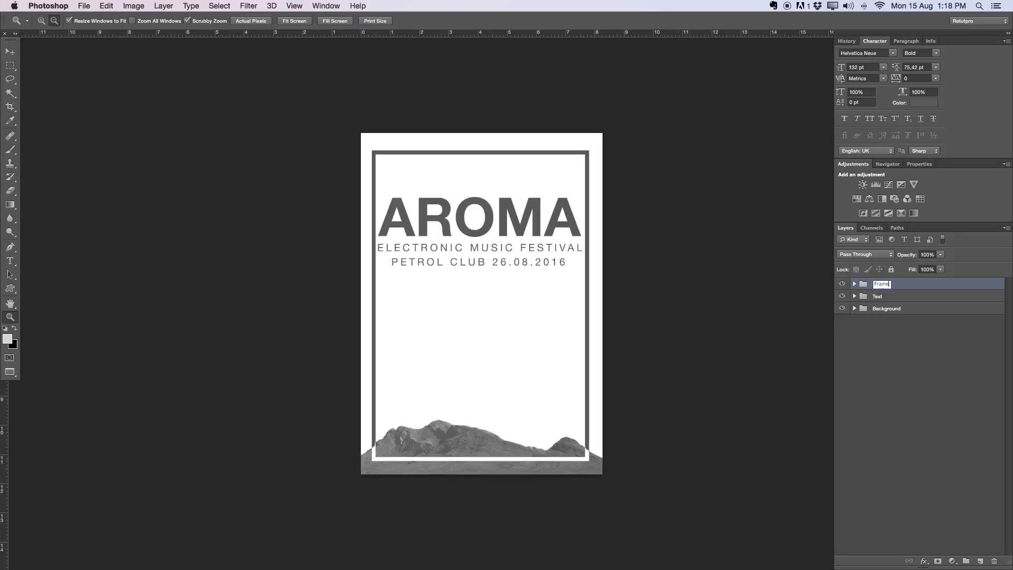
{"action": "key", "text": "Return"}
Step: Scale the Text group down to about 90% so it sits inside the frame
{"action": "left_click", "coordinate": [891, 298]}
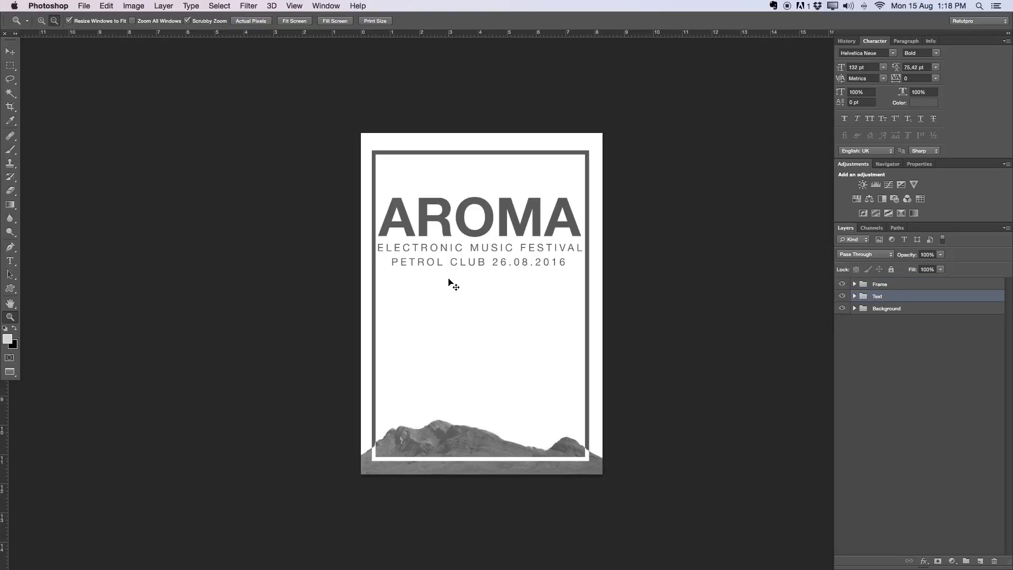
{"action": "key", "text": "super+t"}
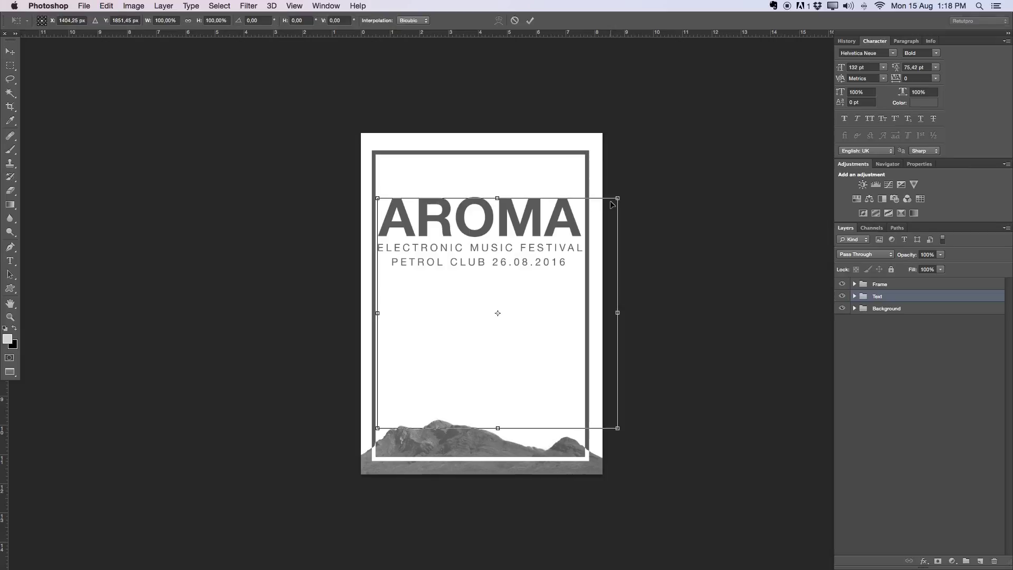
{"action": "left_click_drag", "start_coordinate": [619, 197], "coordinate": [604, 206]}
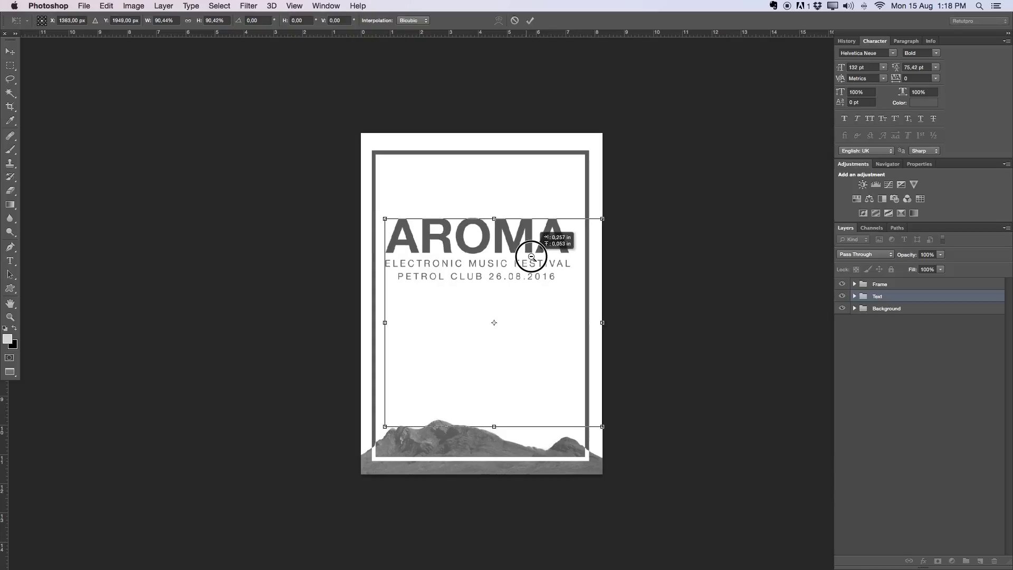
{"action": "key", "text": "Return"}
{"action": "key", "text": "z"}
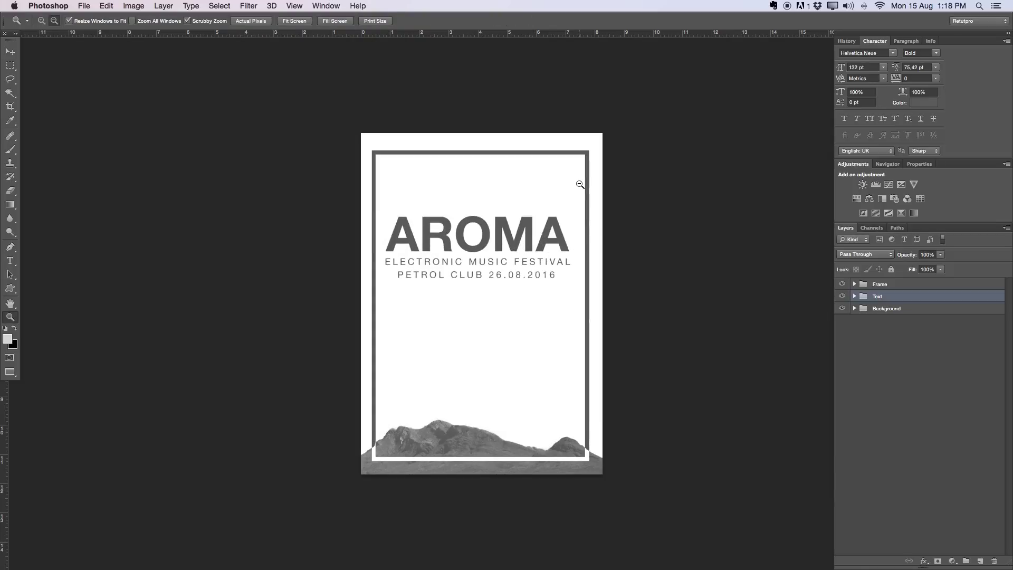
{"action": "key", "text": "v"}
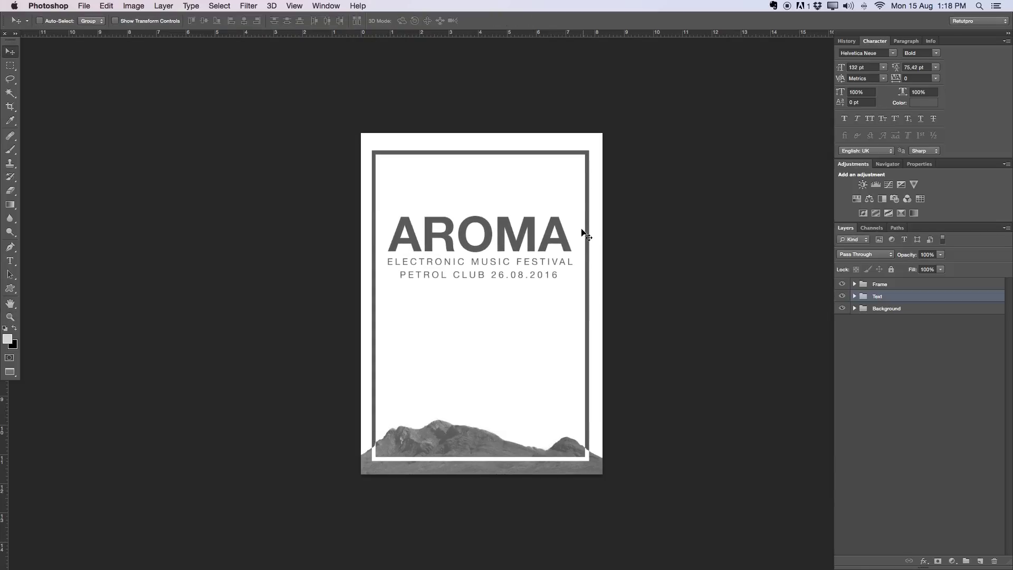